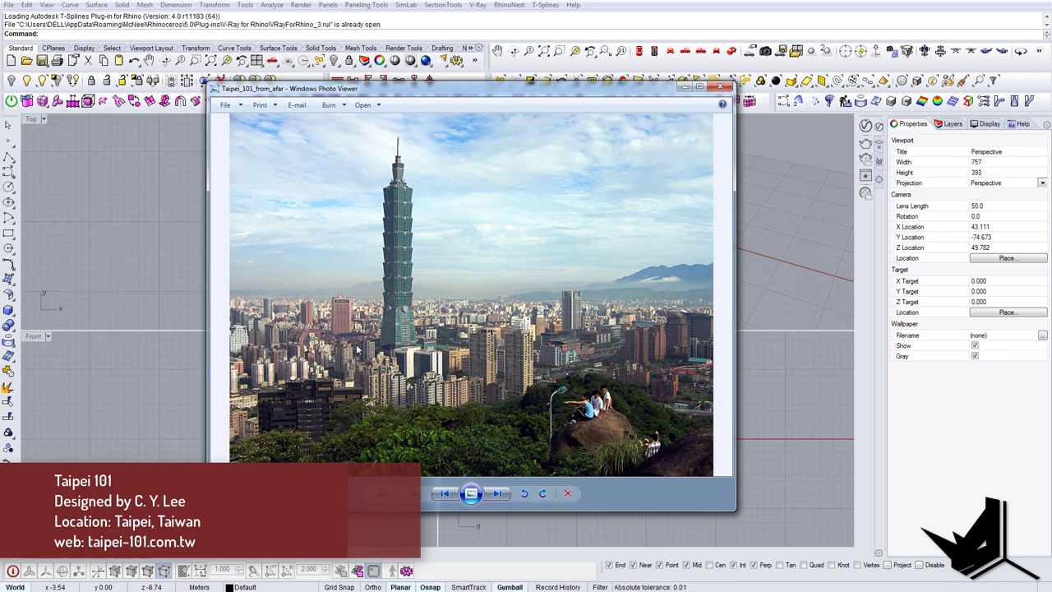
Step: Look through the Taipei 101 reference photos of the tower and its tuned mass damper, and put the photo viewer away
left_click(497, 494)
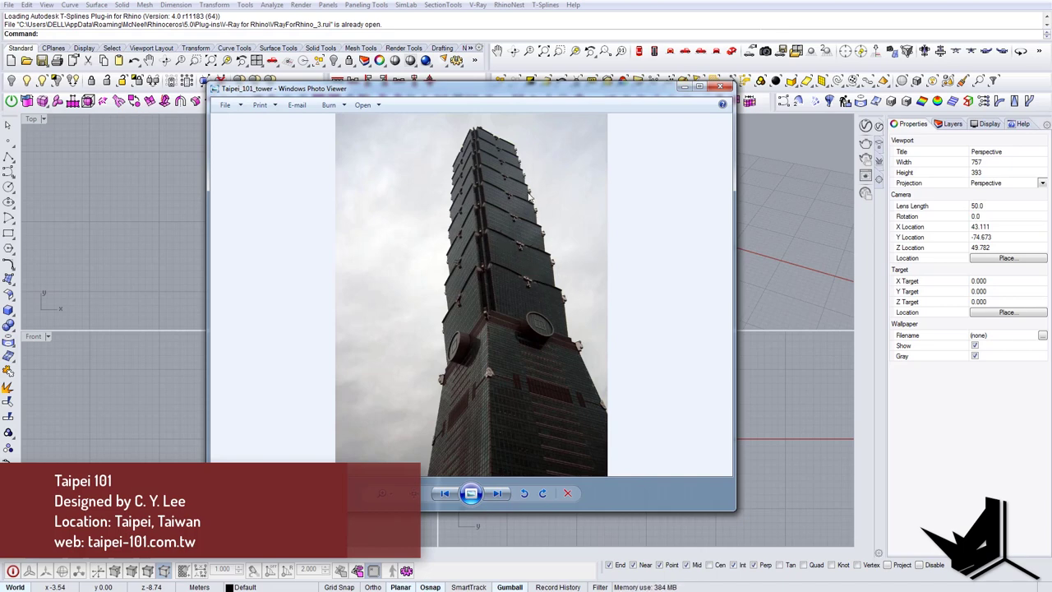
left_click(499, 494)
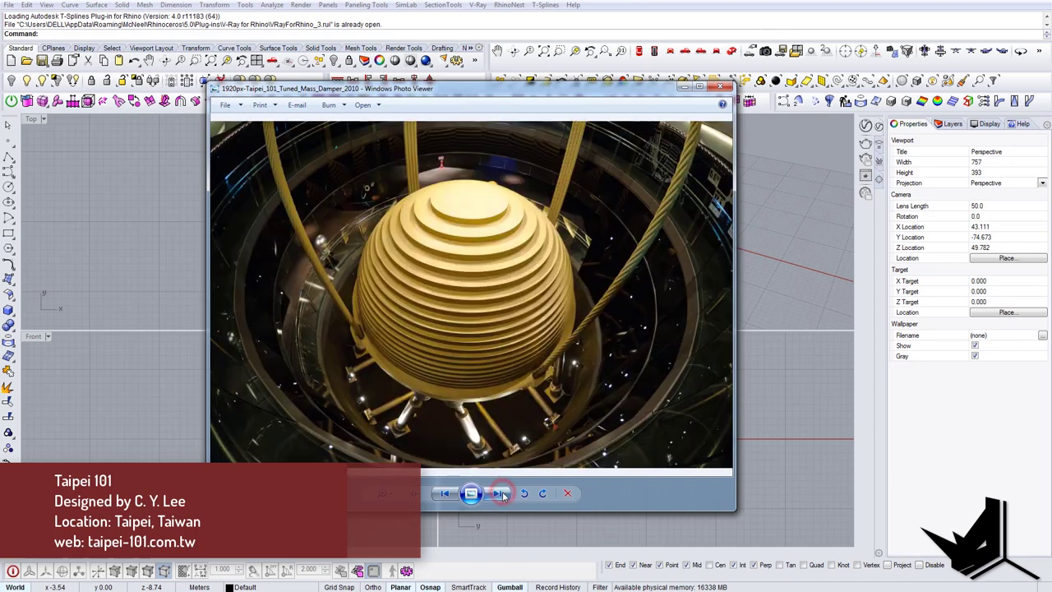
left_click(445, 493)
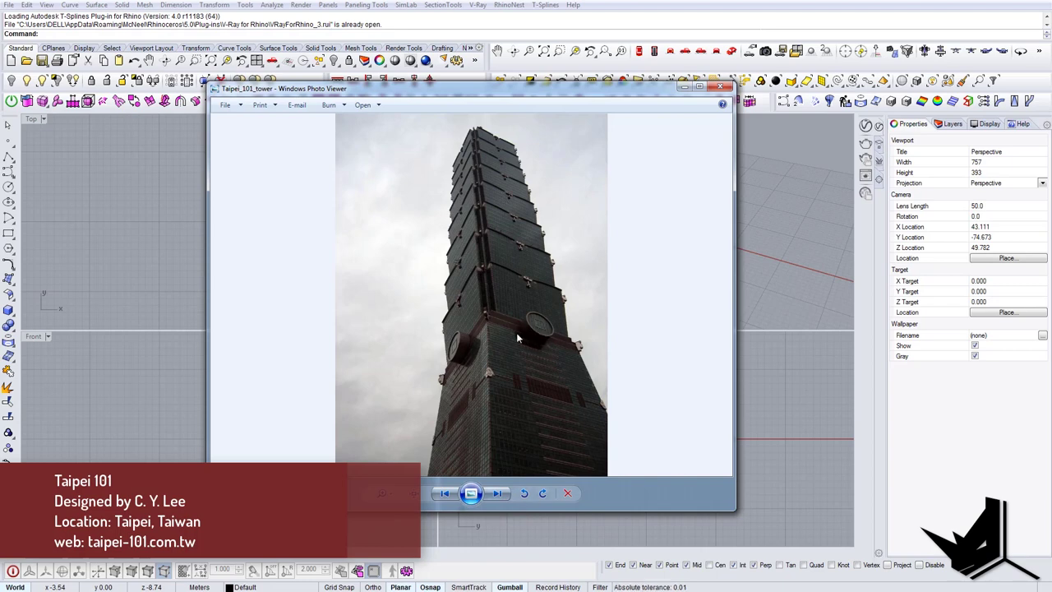
left_click(496, 493)
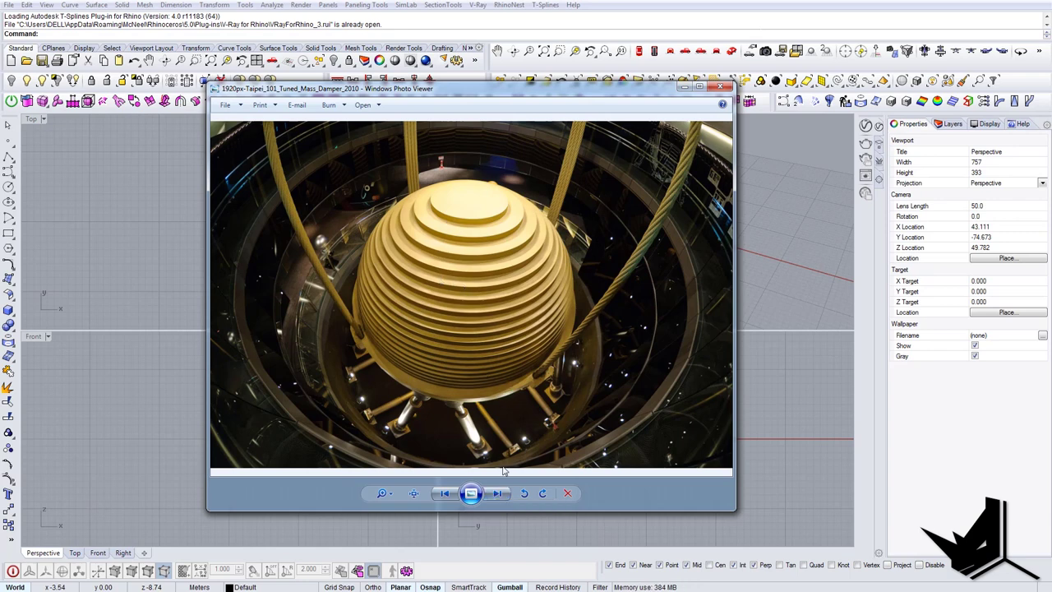
left_click(498, 494)
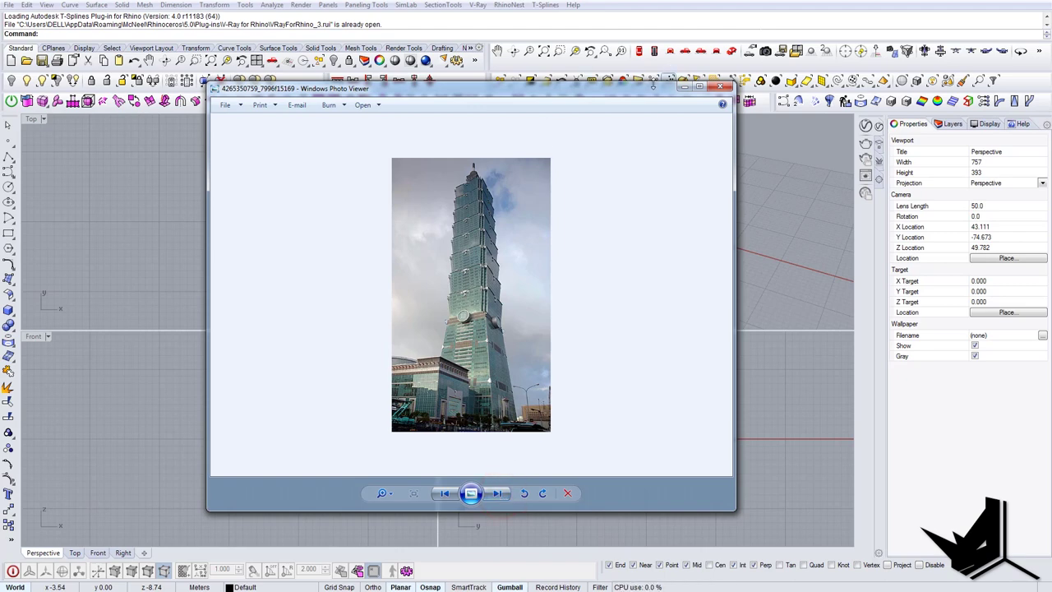
left_click_drag(645, 88, 653, 96)
left_click(808, 170)
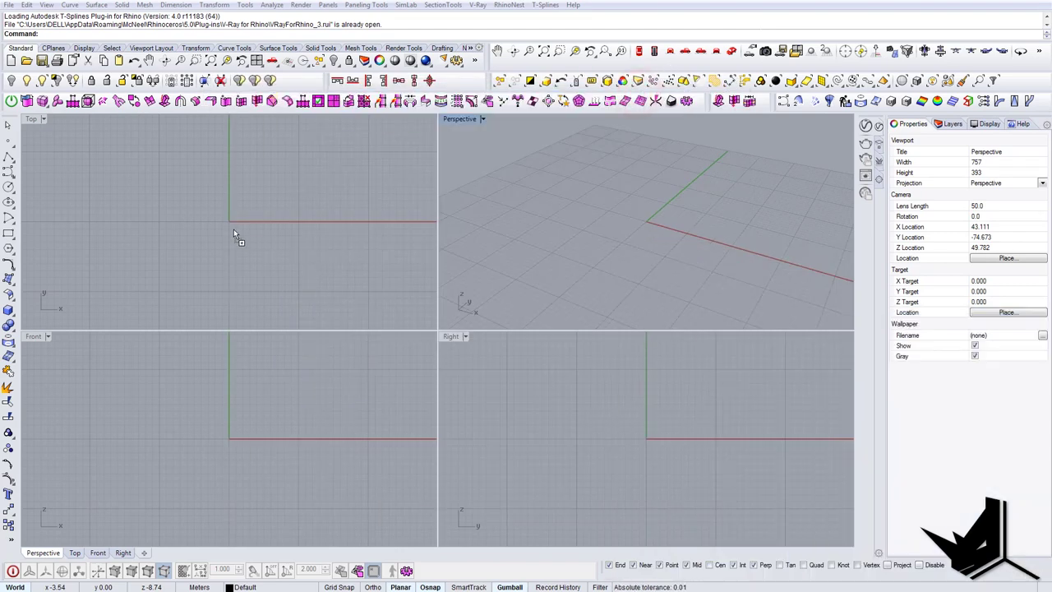
Step: Insert Taipei_101.jpg as a picture frame near the origin in the Top viewport and maximize that viewport
left_click_drag(233, 234, 238, 233)
left_click(312, 234)
left_click(186, 272)
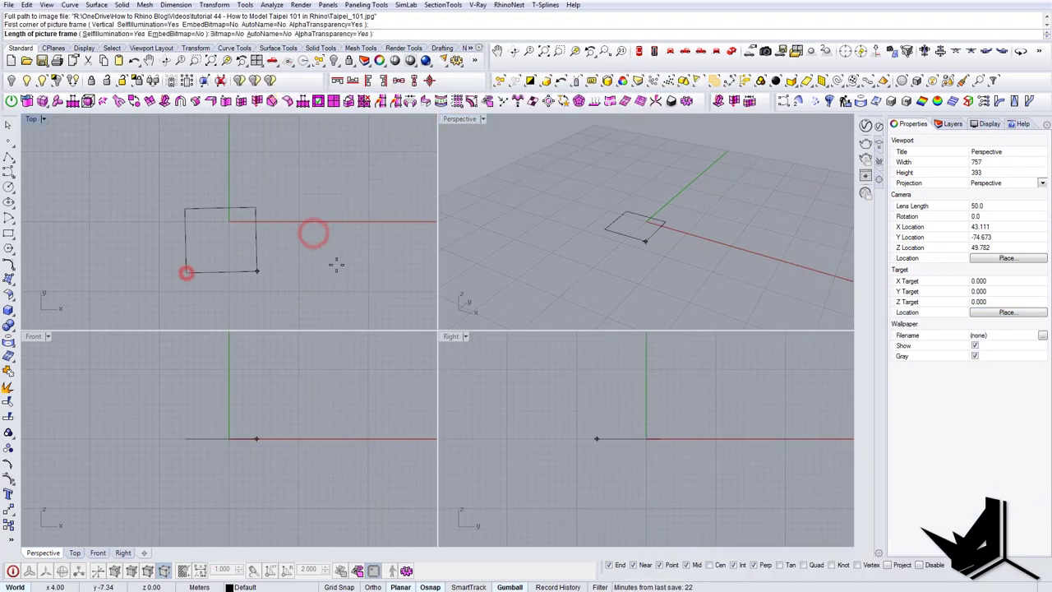
left_click(387, 252)
double_click(31, 120)
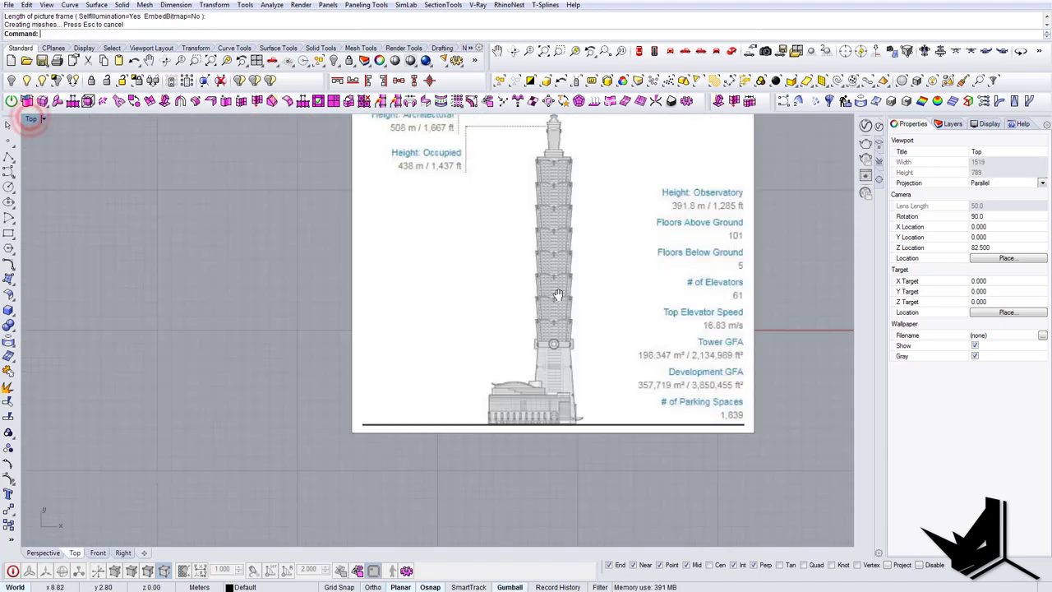
right_click_drag(557, 227, 466, 313)
scroll(491, 253, "up", 4)
scroll(490, 263, "down", 4)
scroll(512, 419, "down", 2)
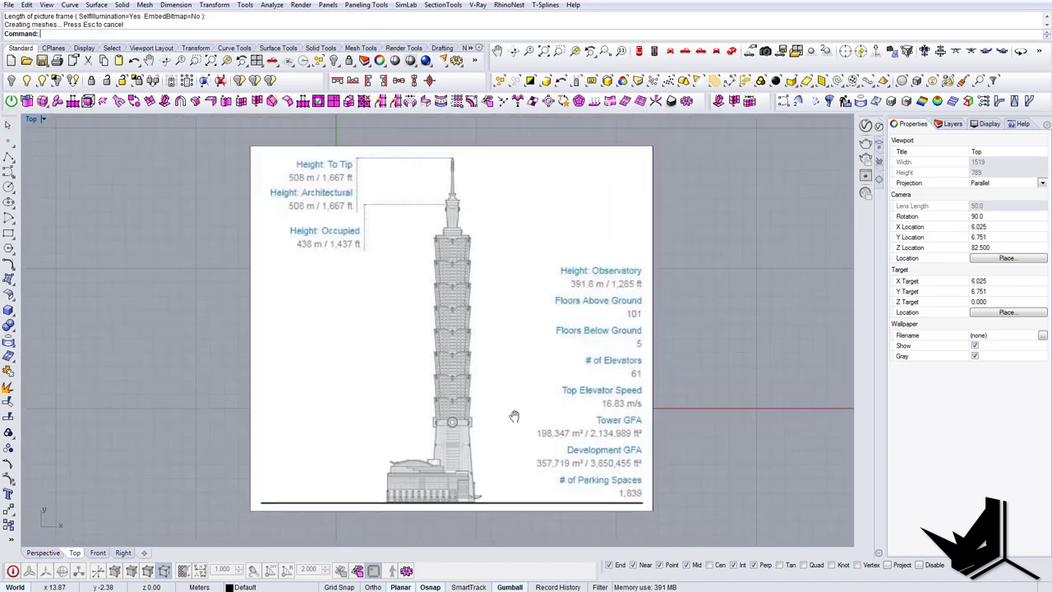
scroll(553, 378, "down", 3)
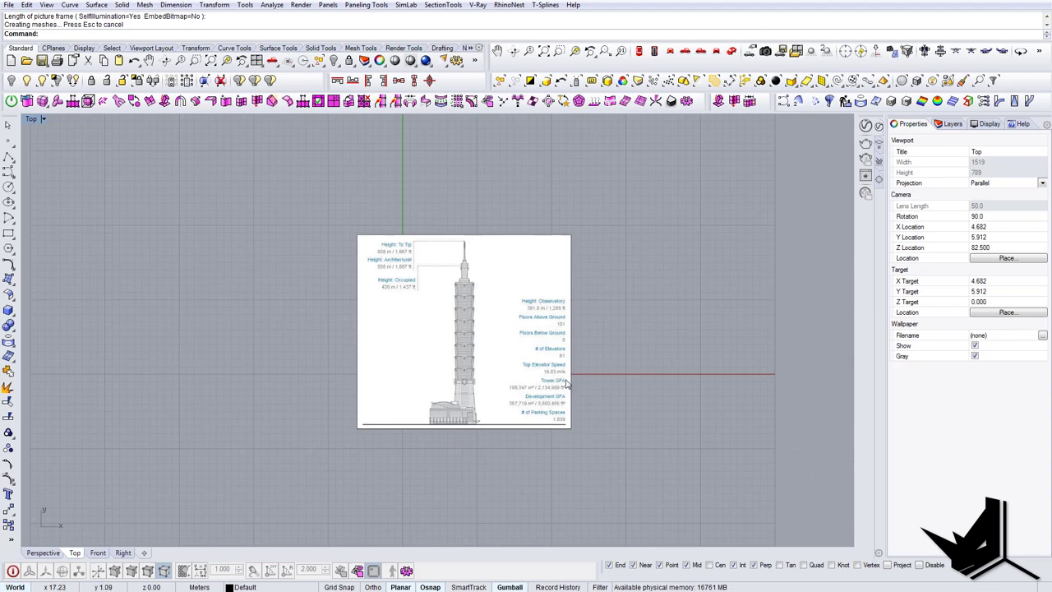
right_click_drag(523, 389, 450, 384)
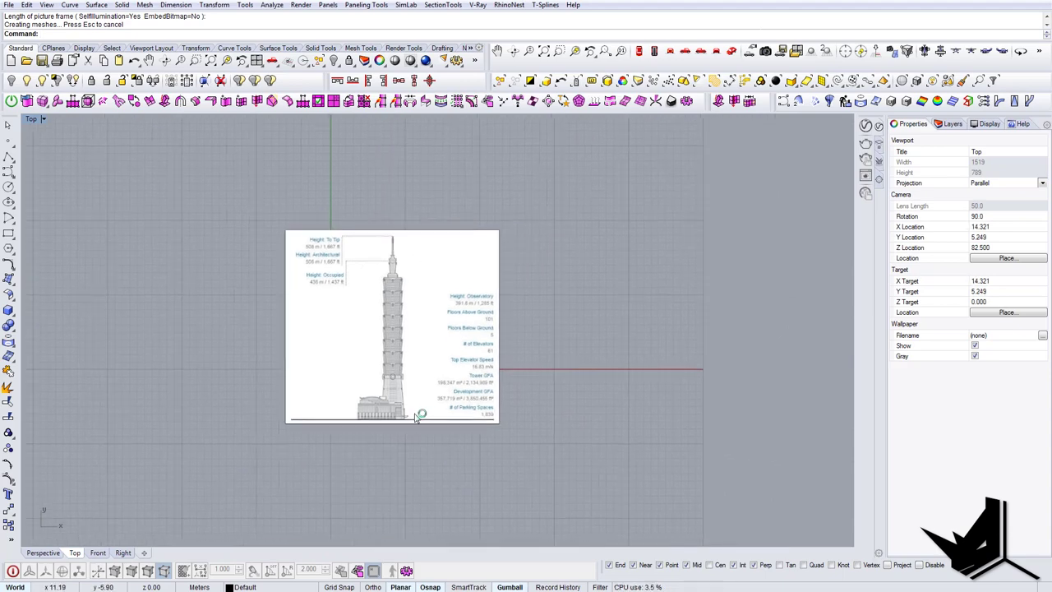
Step: Scale the elevation picture up uniformly and move it so the tower's ground line sits near the X axis
left_click(428, 320)
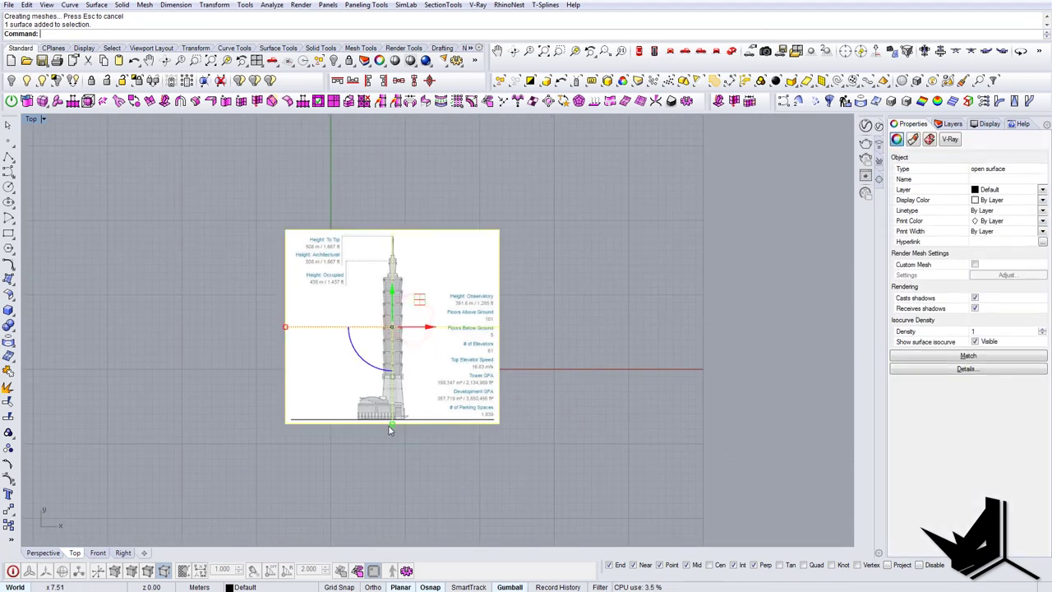
left_click_drag(392, 425, 431, 543, "shift")
scroll(465, 363, "down", 8)
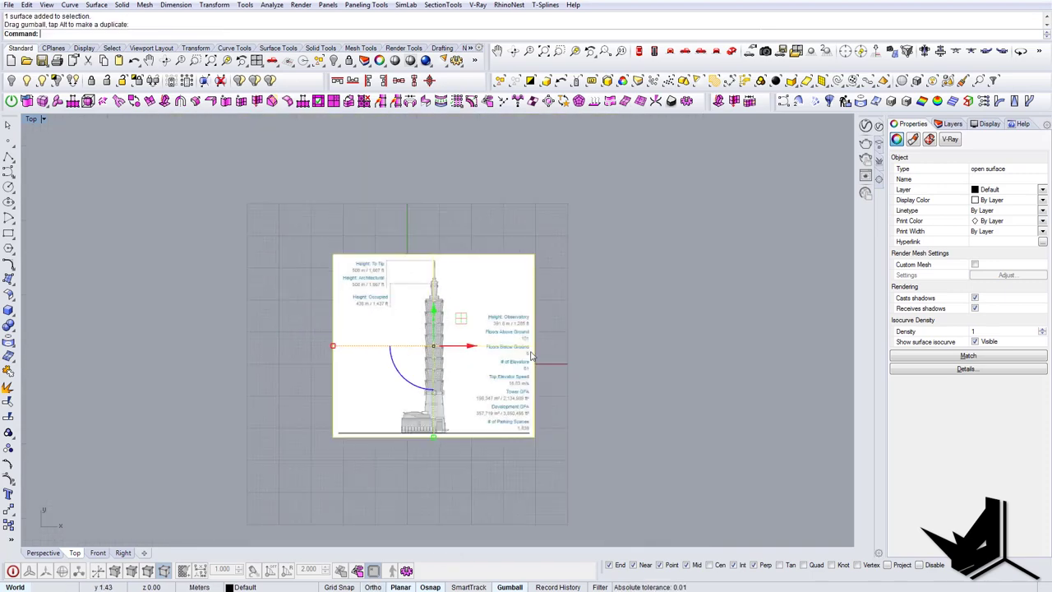
left_click(495, 342)
left_click_drag(461, 319, 526, 251)
left_click(694, 308)
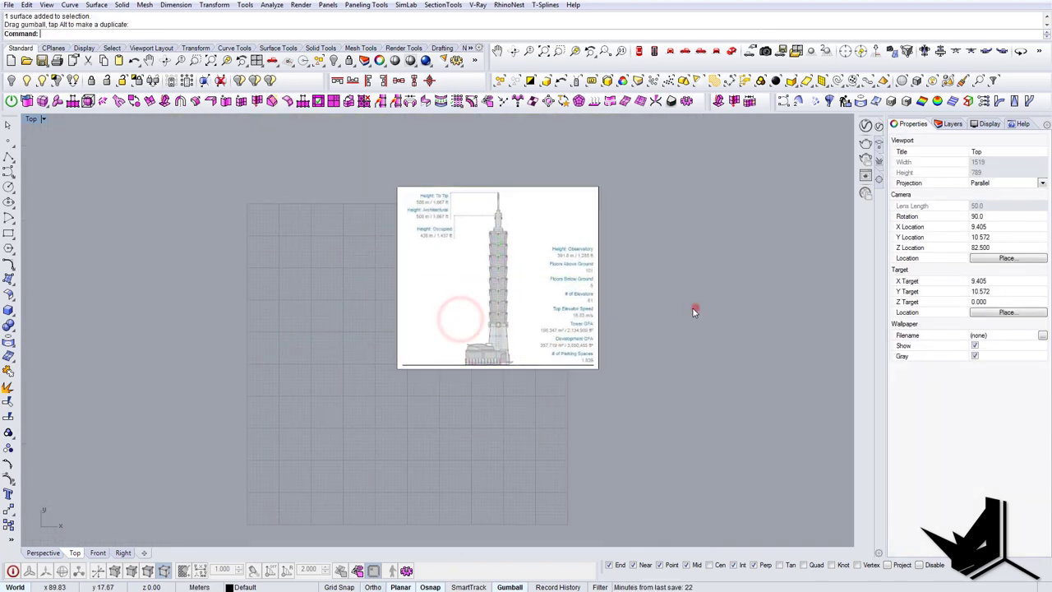
Step: Set the transparency of the elevation picture's material to about 79%
right_click_drag(498, 295, 488, 327)
scroll(487, 326, "up", 4)
left_click(493, 352)
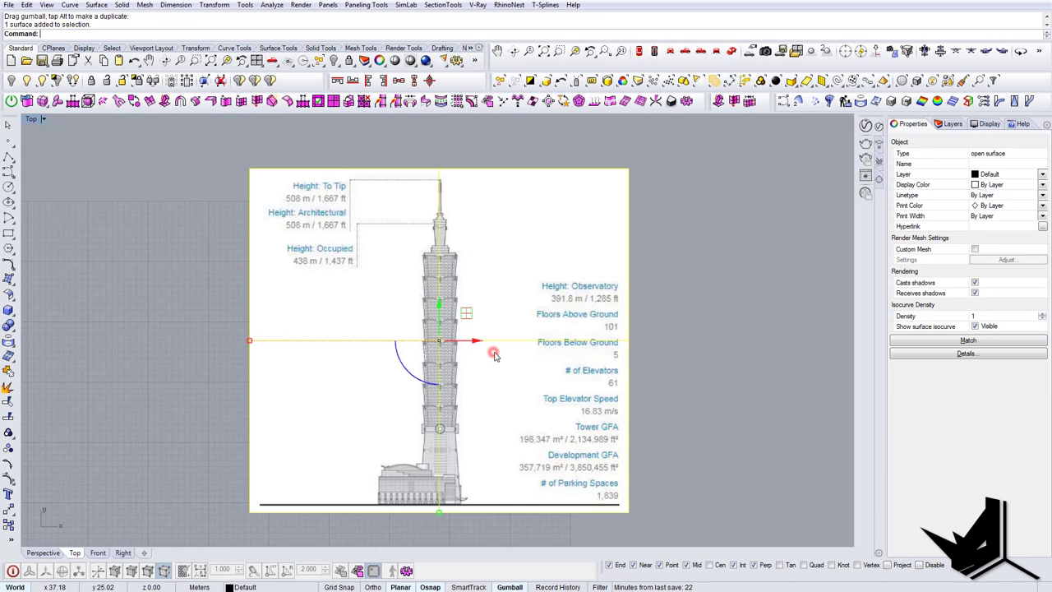
left_click(951, 123)
left_click(909, 123)
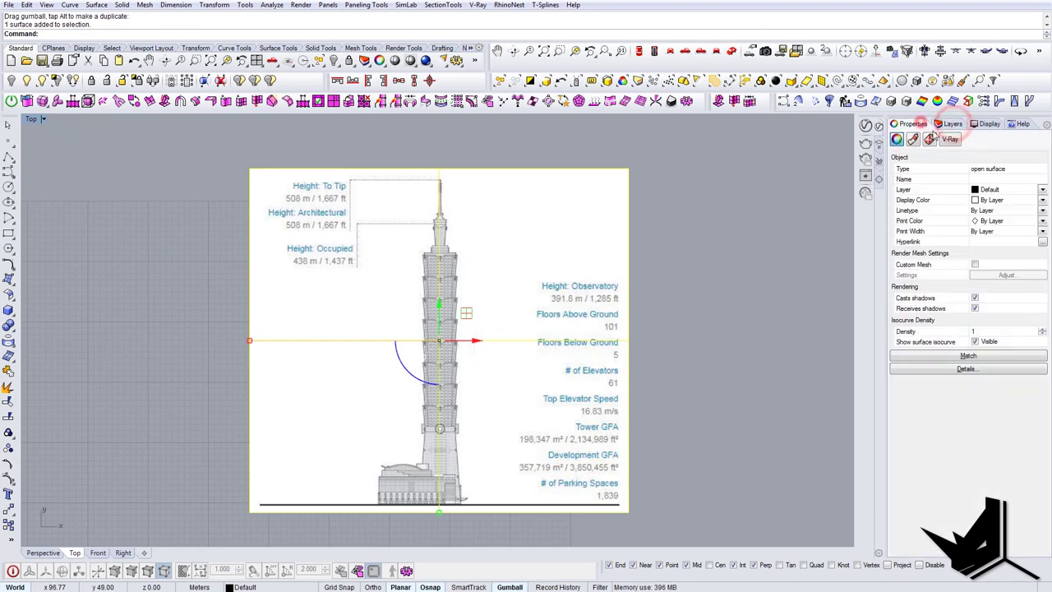
left_click(913, 140)
left_click(968, 308)
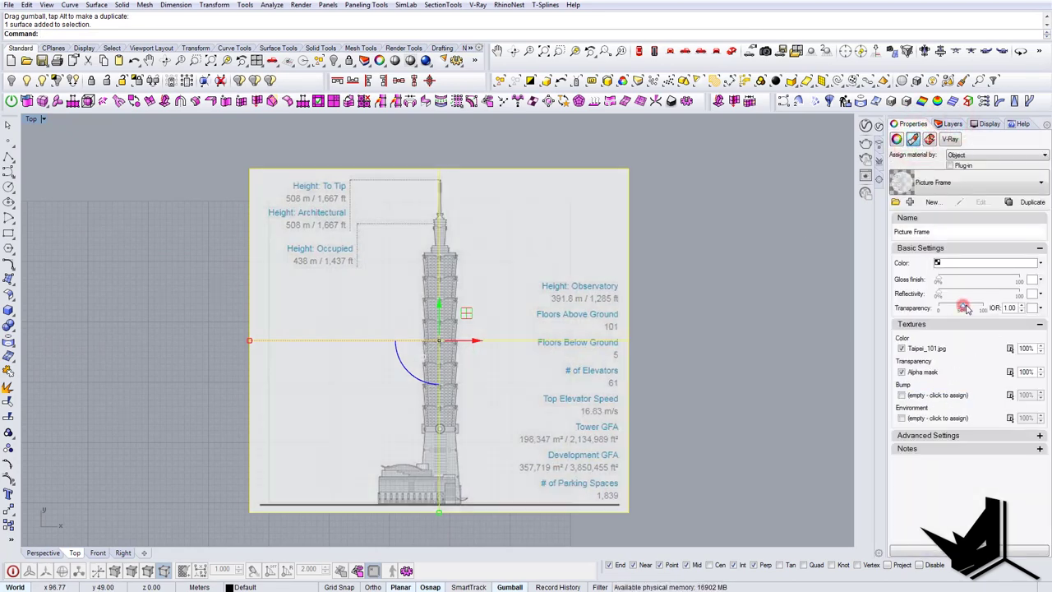
left_click(678, 293)
Step: Lock the elevation picture in place
left_click(580, 296)
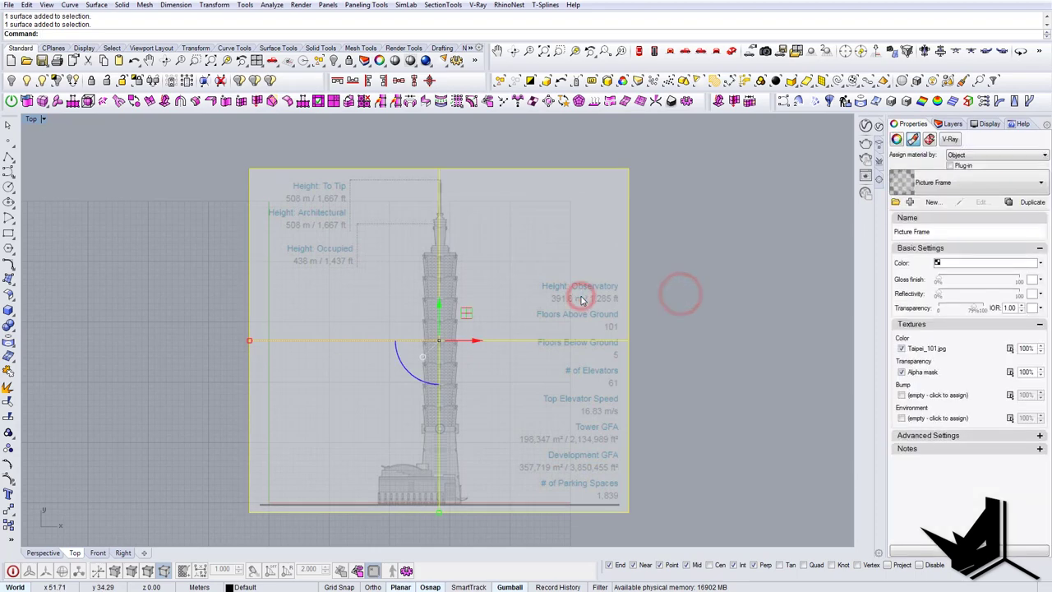
type("Lo")
key("Return")
right_click_drag(534, 313, 509, 315)
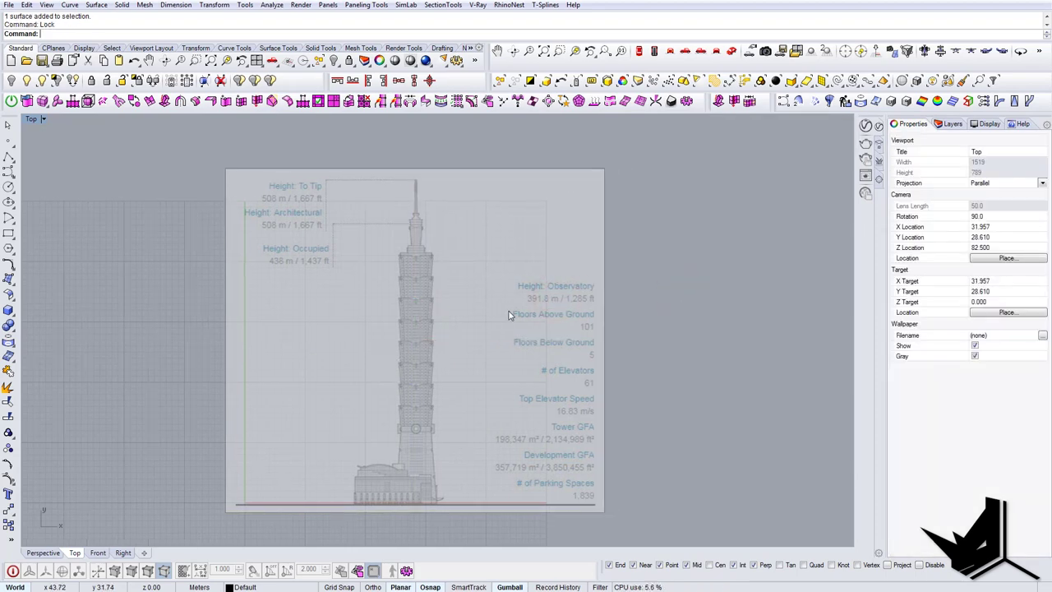
Step: Draw a horizontal line from the upper left corner of the tower's topmost segment out past the picture's right edge
type("L")
key("Return")
scroll(403, 246, "up", 5)
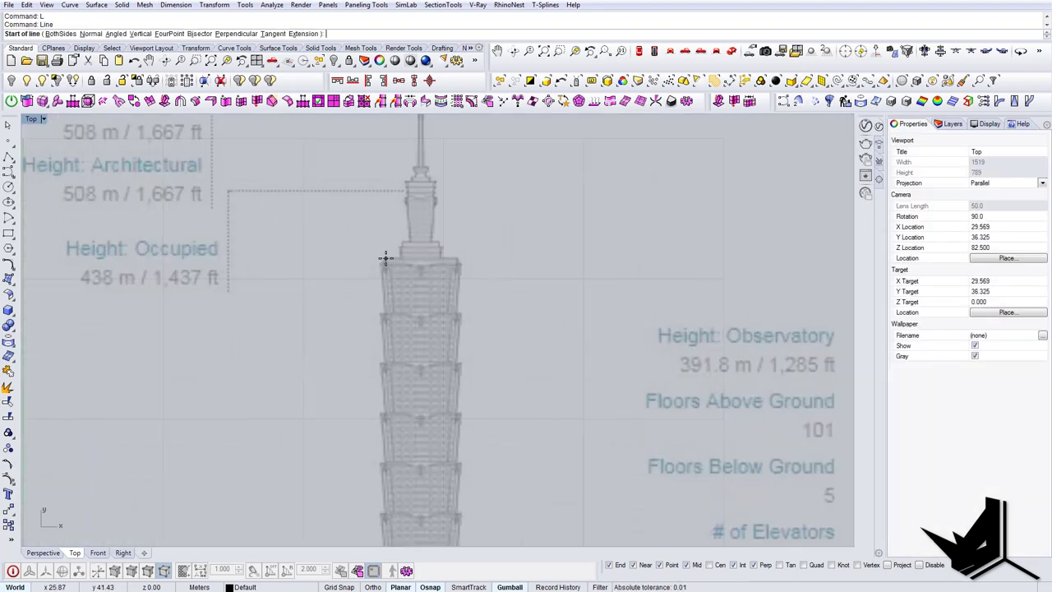
scroll(386, 258, "down", 2)
scroll(384, 259, "up", 4)
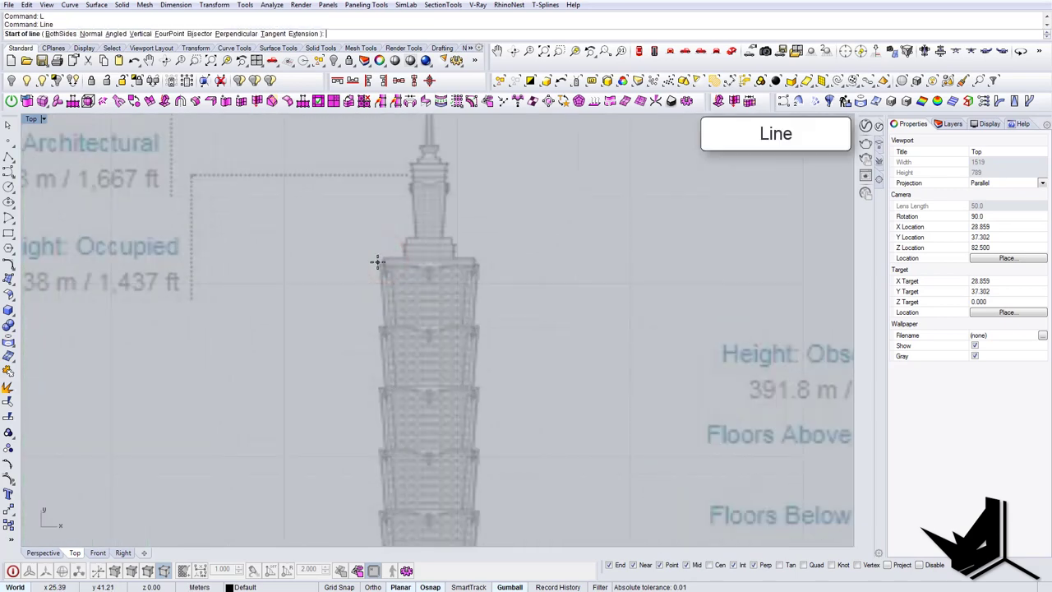
left_click(378, 262)
scroll(376, 263, "down", 3)
left_click(701, 266)
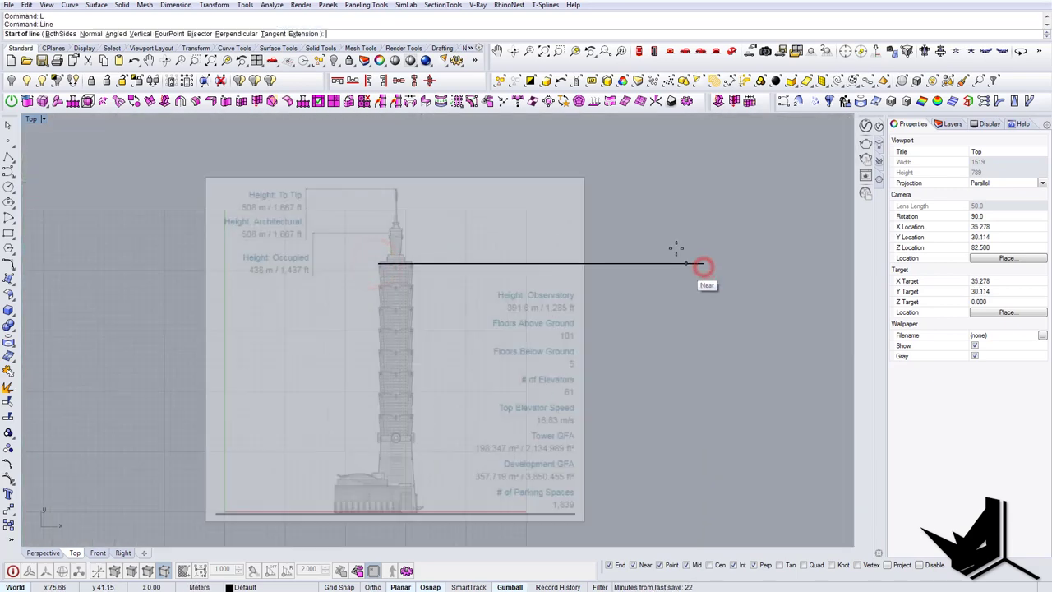
Step: Copy the horizontal line about 3.52 m straight down to the top edge of the next tower segment
scroll(370, 266, "up", 5)
type("copy")
key("Return")
left_click(520, 274)
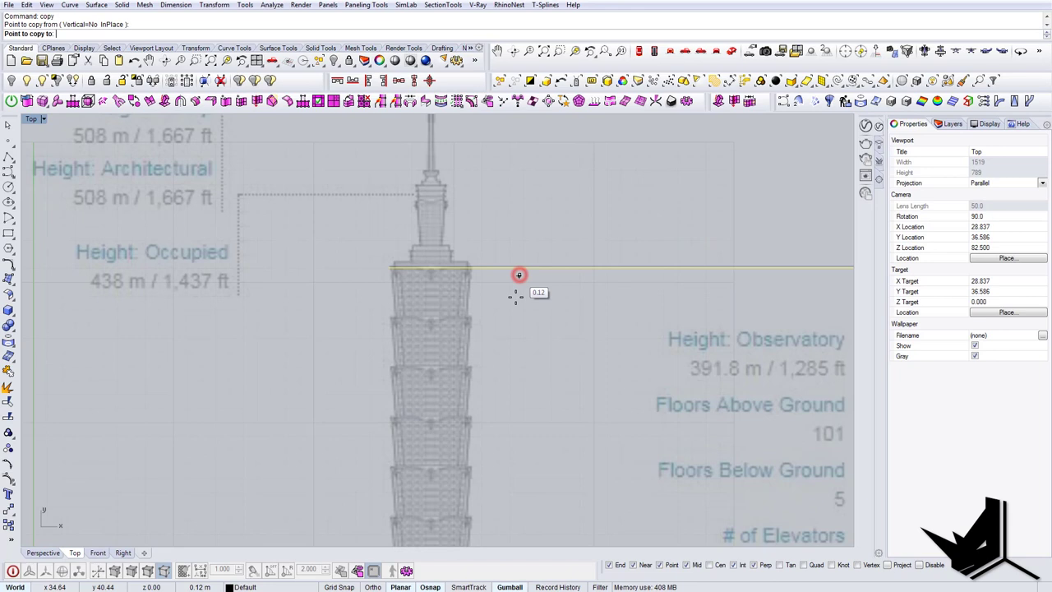
scroll(486, 320, "up", 3)
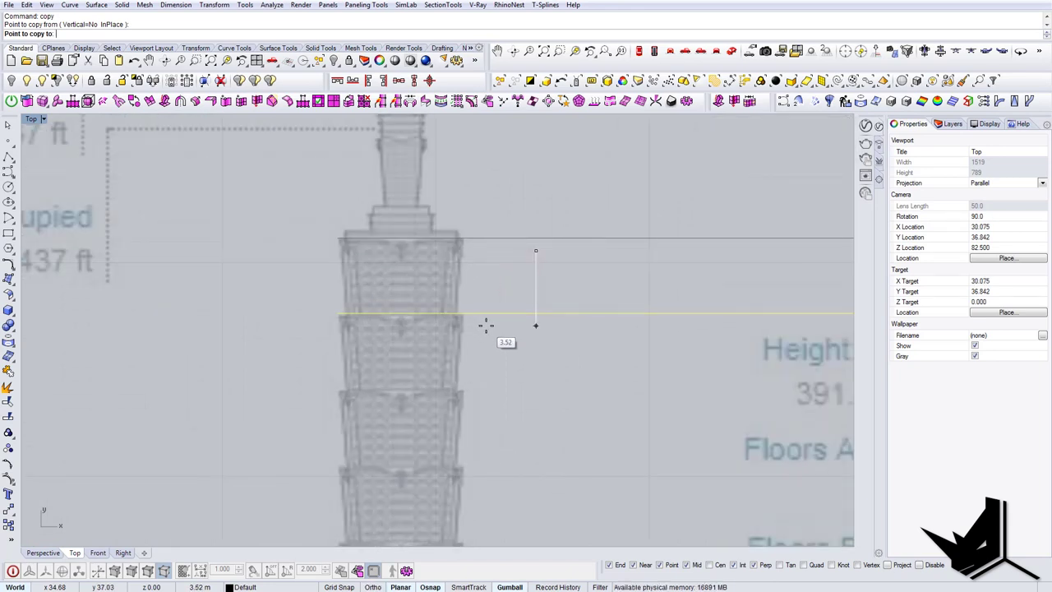
left_click(485, 326)
Step: Add seven more line copies down the tower with FromLastPoint, UseLastDistance and UseLastDirection set to Yes
left_click(87, 34)
left_click(152, 34)
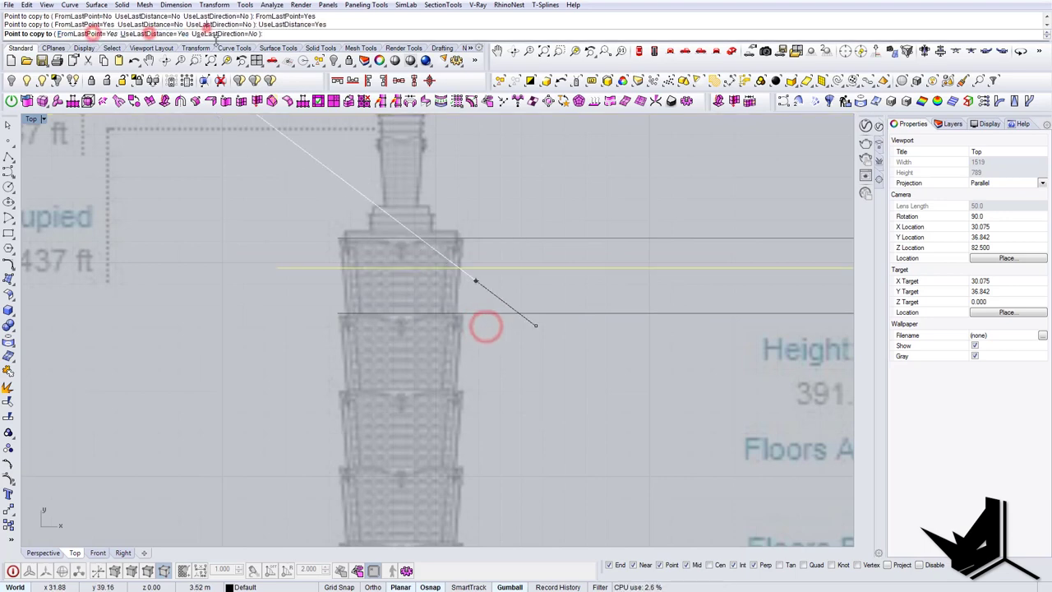
left_click(216, 34)
scroll(592, 298, "down", 12)
left_click(653, 448)
triple_click(652, 448)
triple_click(633, 489)
key("Return")
right_click_drag(490, 327, 417, 277)
right_click_drag(459, 307, 472, 291)
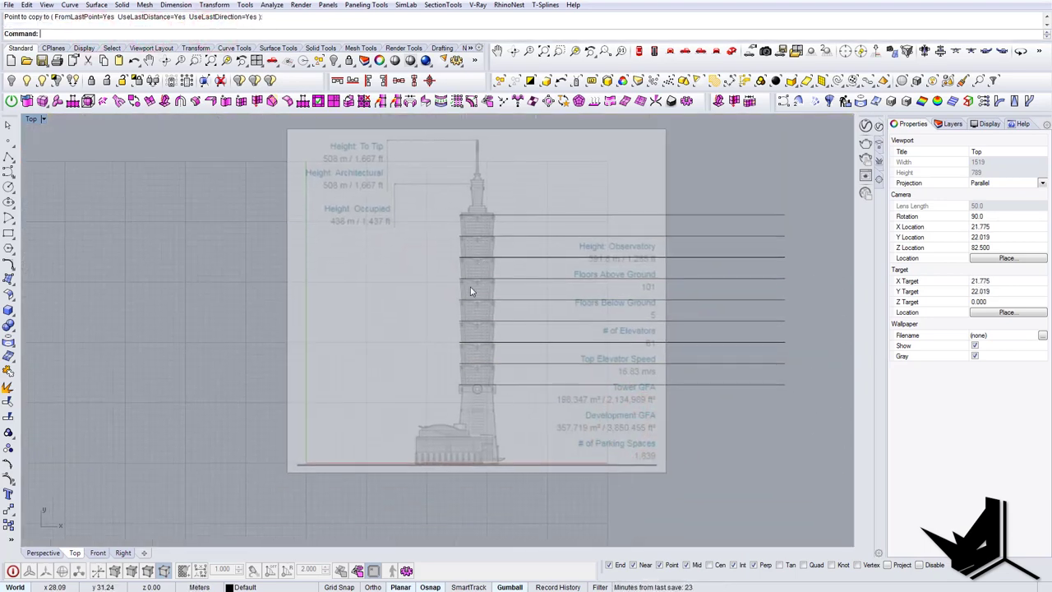
Step: Draw a horizontal line along the elevation's ground line, extending past both sides of the picture
scroll(489, 474, "up", 2)
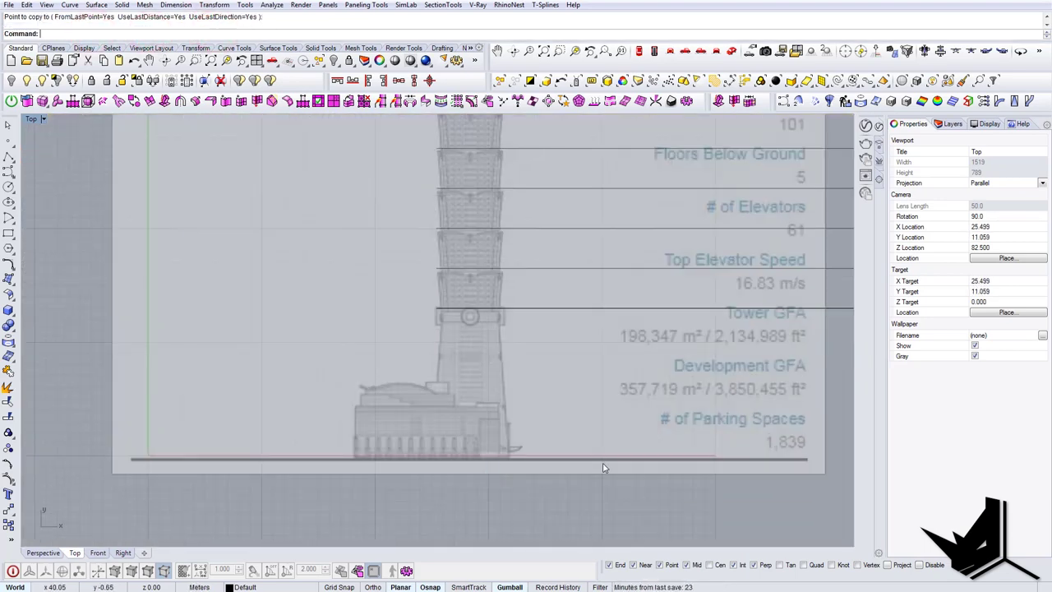
type("l")
key("Return")
left_click(89, 461)
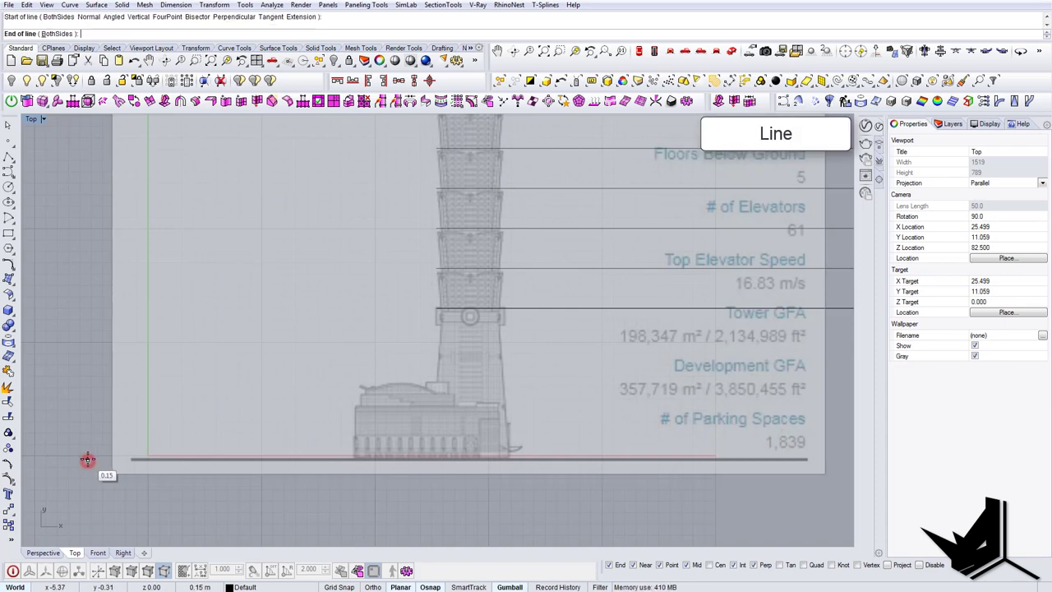
scroll(87, 459, "down", 2)
left_click(622, 453)
scroll(365, 401, "up", 2)
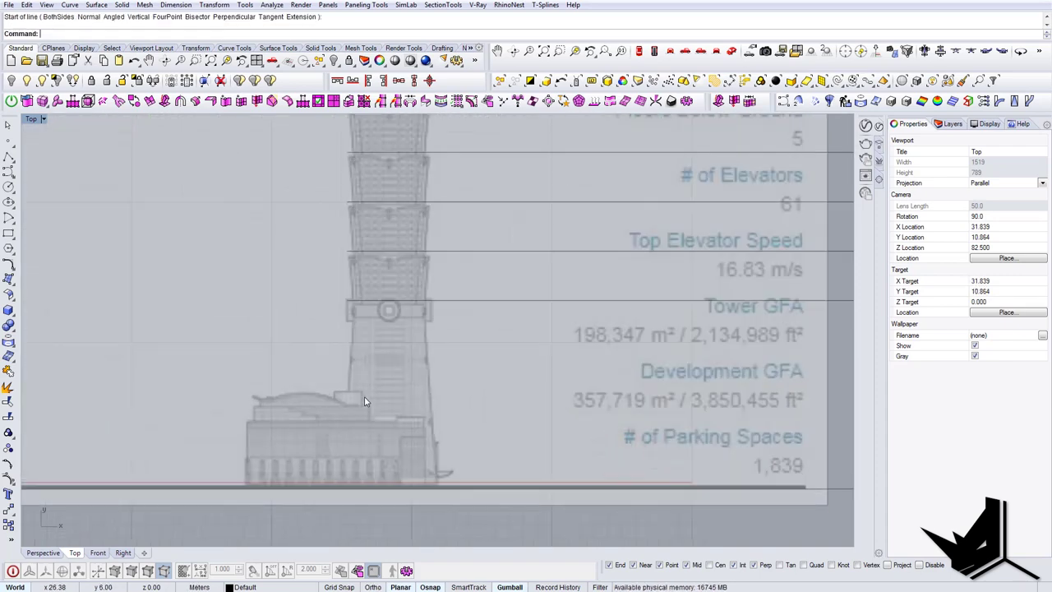
Step: Draw a vertical line from the centre of the tower's round emblem up past the spire's tip
right_click_drag(365, 401, 413, 383)
right_click(415, 384)
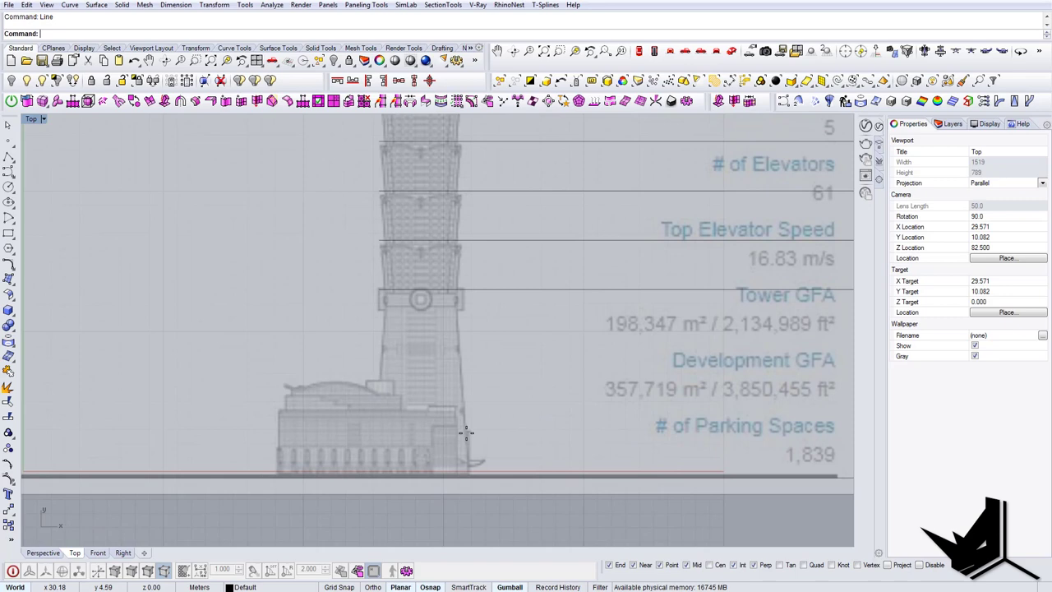
scroll(419, 299, "up", 5)
left_click(416, 295)
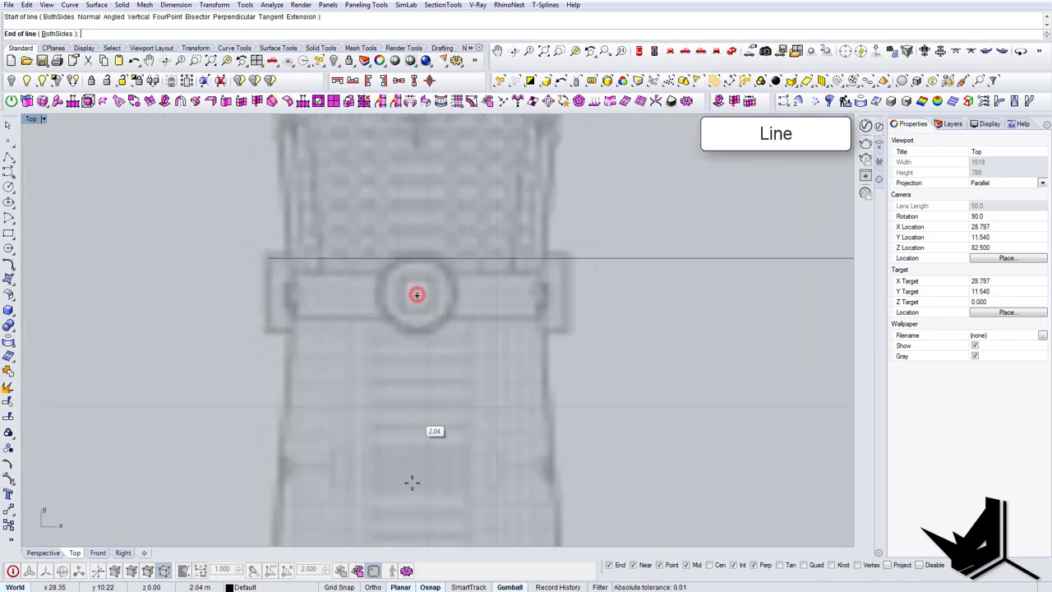
scroll(412, 482, "down", 5)
left_click(433, 234, "shift")
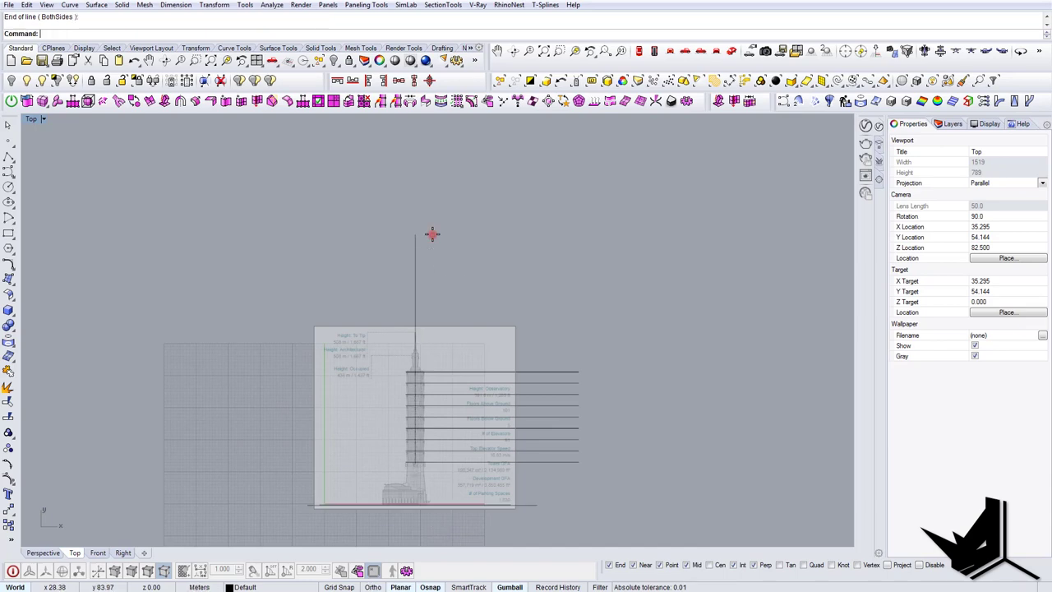
Step: Move the vertical centre line straight down so it extends below the ground line
left_click(415, 284)
scroll(415, 283, "up", 3)
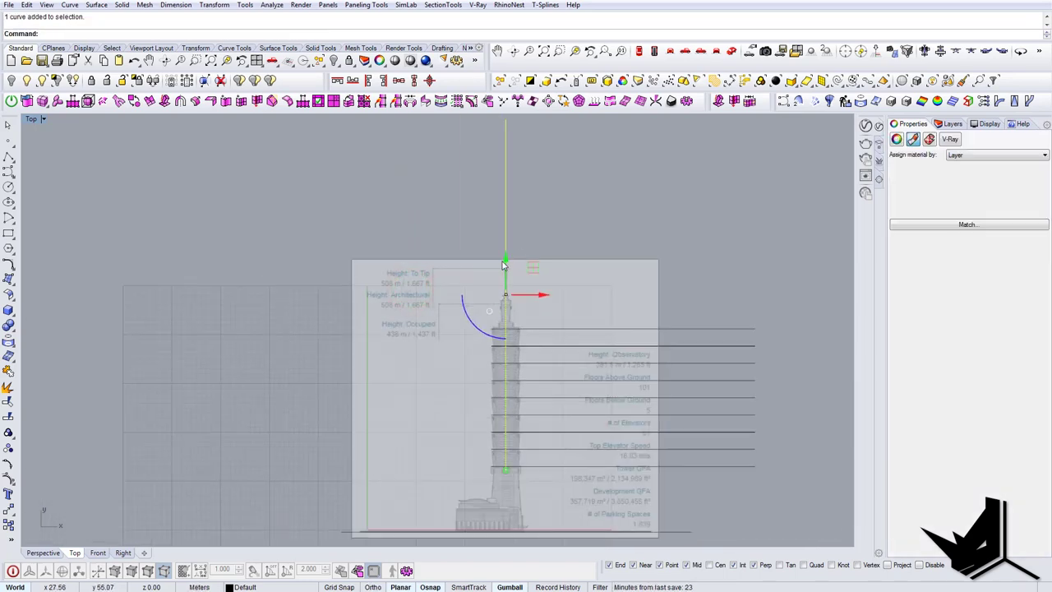
left_click_drag(503, 264, 503, 378)
key("Escape")
Step: Draw a slanted line along the tower base's right edge, from the ground line up to the lowest floor guide line
right_click_drag(519, 513, 459, 401)
scroll(480, 405, "up", 8)
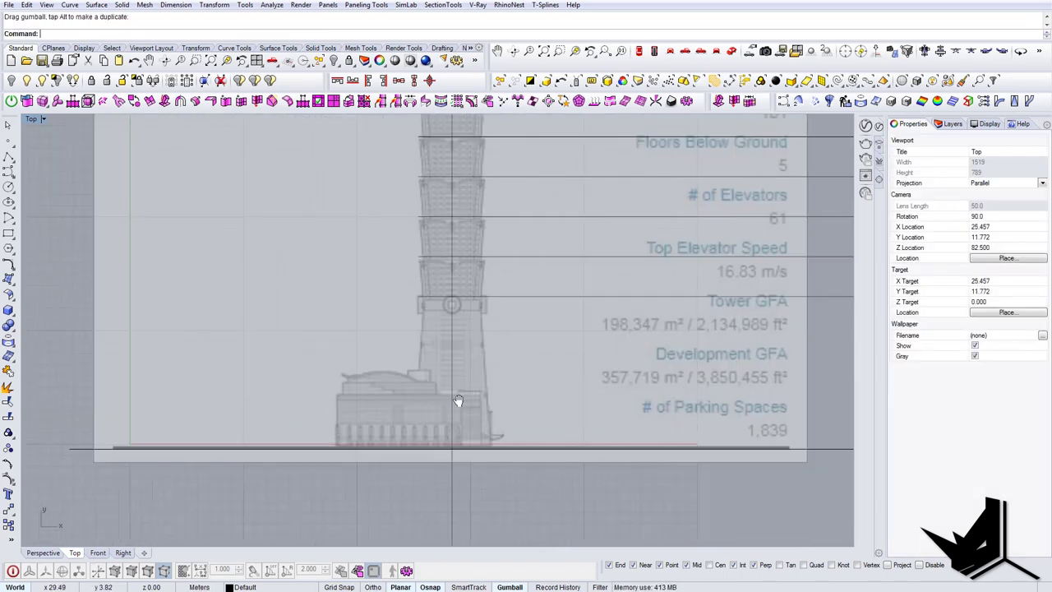
key("Return")
scroll(481, 418, "up", 3)
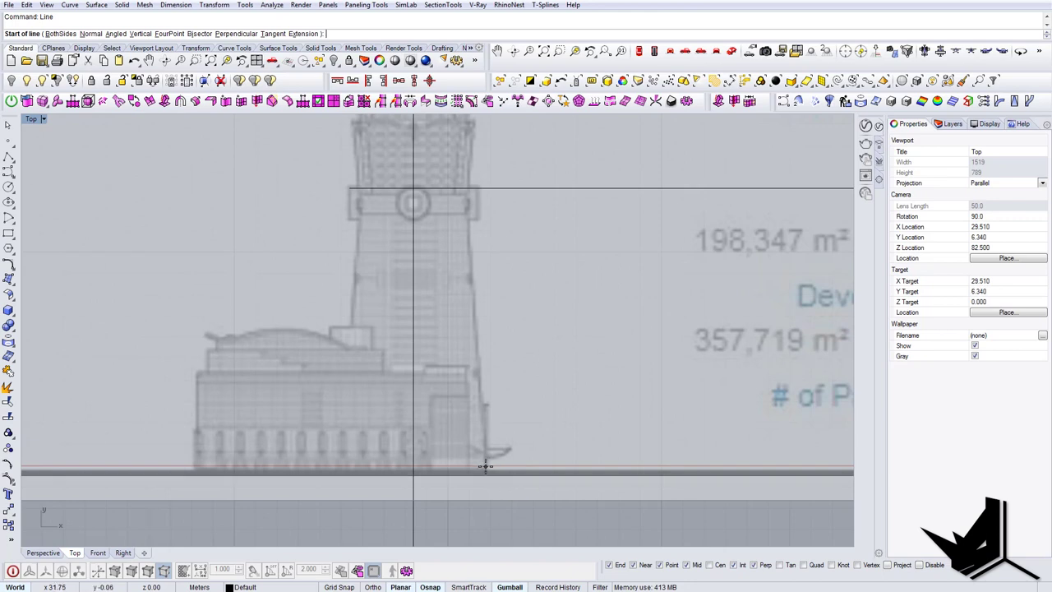
left_click(488, 471)
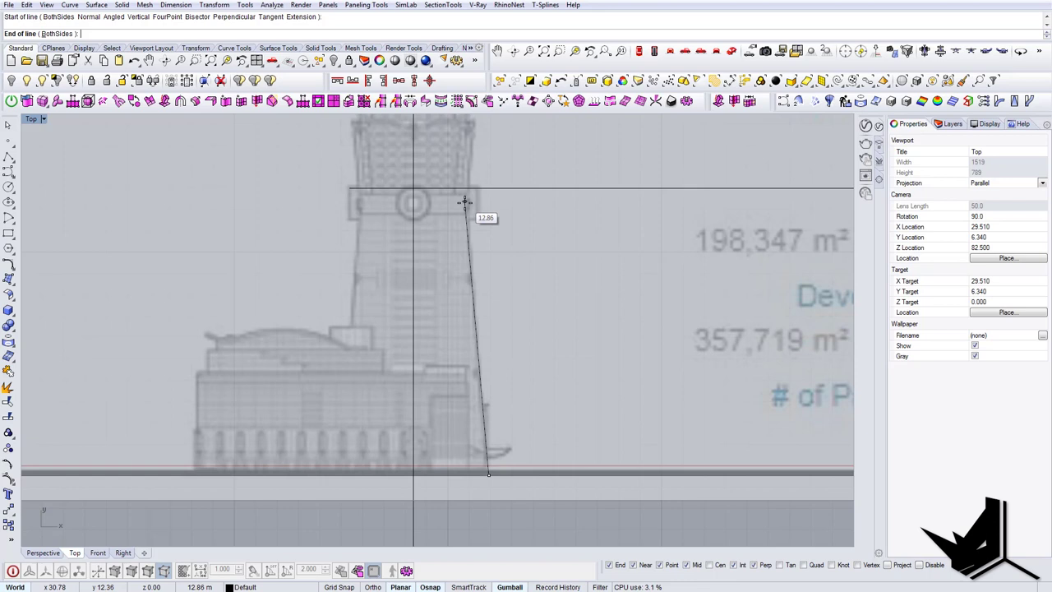
left_click(464, 191)
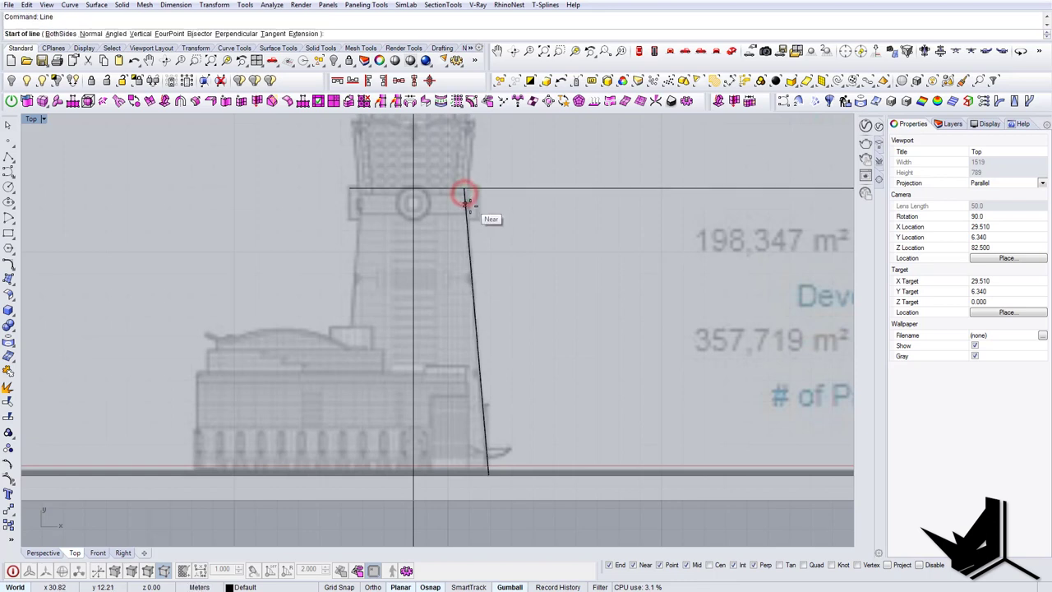
Step: Mirror the slanted base line across the tower's vertical centre line
left_click(466, 201)
right_click_drag(449, 327, 449, 314)
scroll(449, 315, "down", 8)
type("mi")
key("Return")
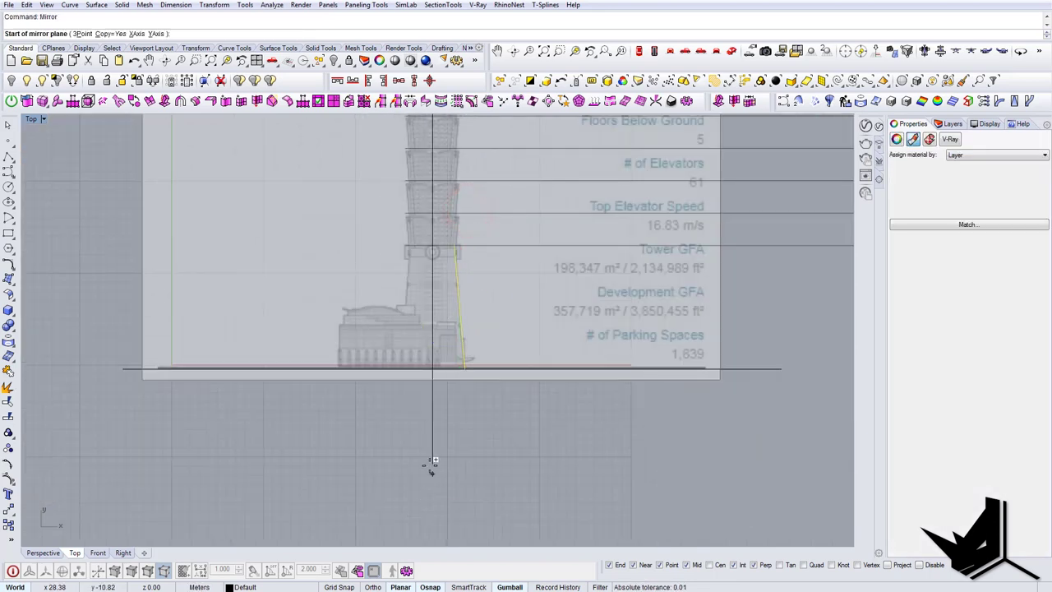
left_click(430, 465)
left_click(433, 502)
right_click_drag(426, 259, 444, 417)
scroll(447, 419, "up", 8)
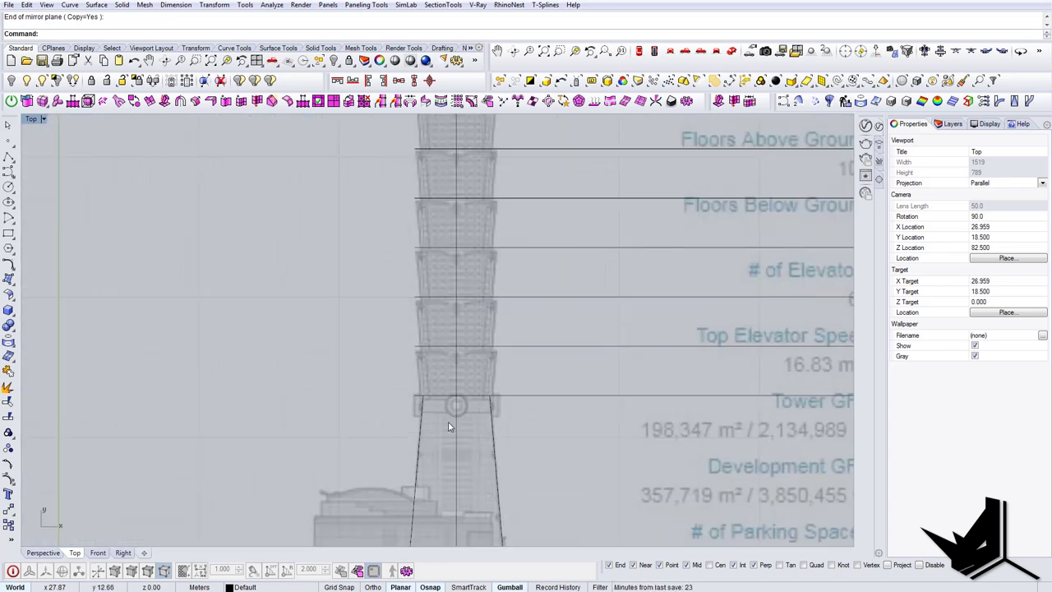
type("re")
key("Return")
scroll(421, 399, "up", 8)
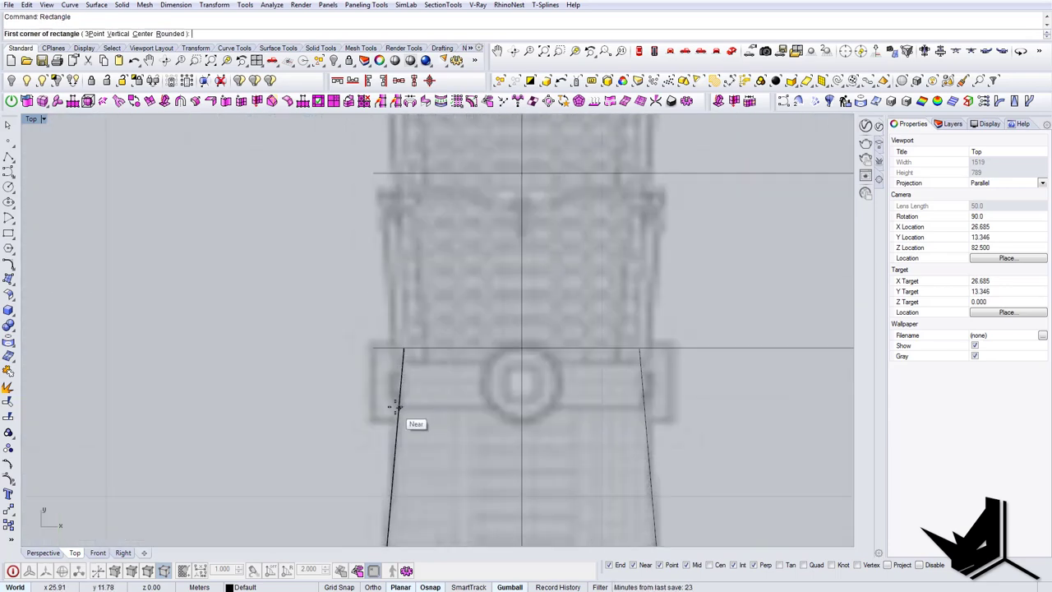
scroll(511, 423, "down", 14)
key("Escape")
scroll(520, 229, "down", 3)
scroll(567, 399, "up", 6)
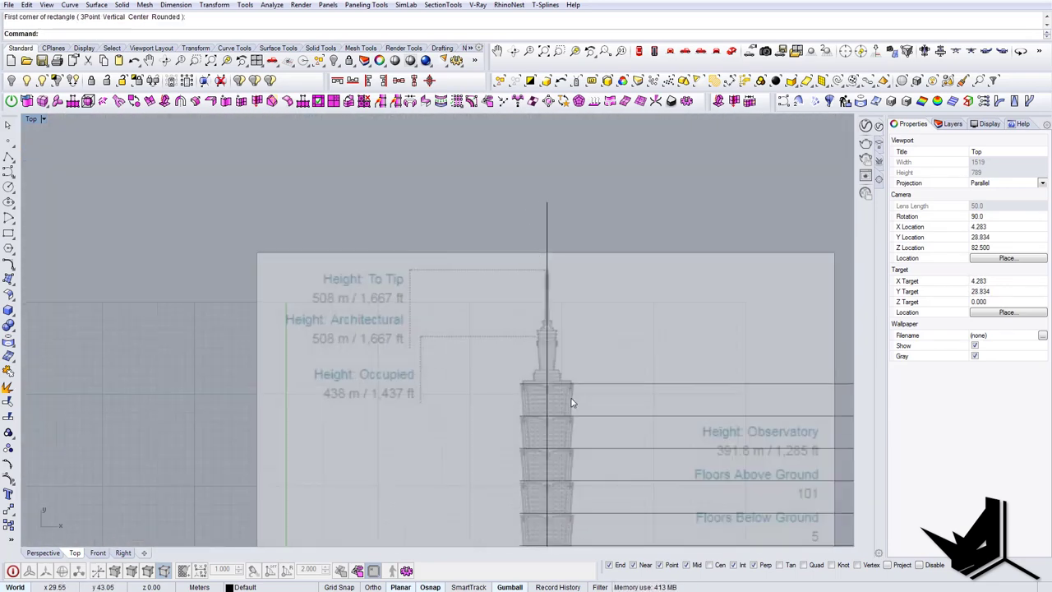
left_click(437, 353)
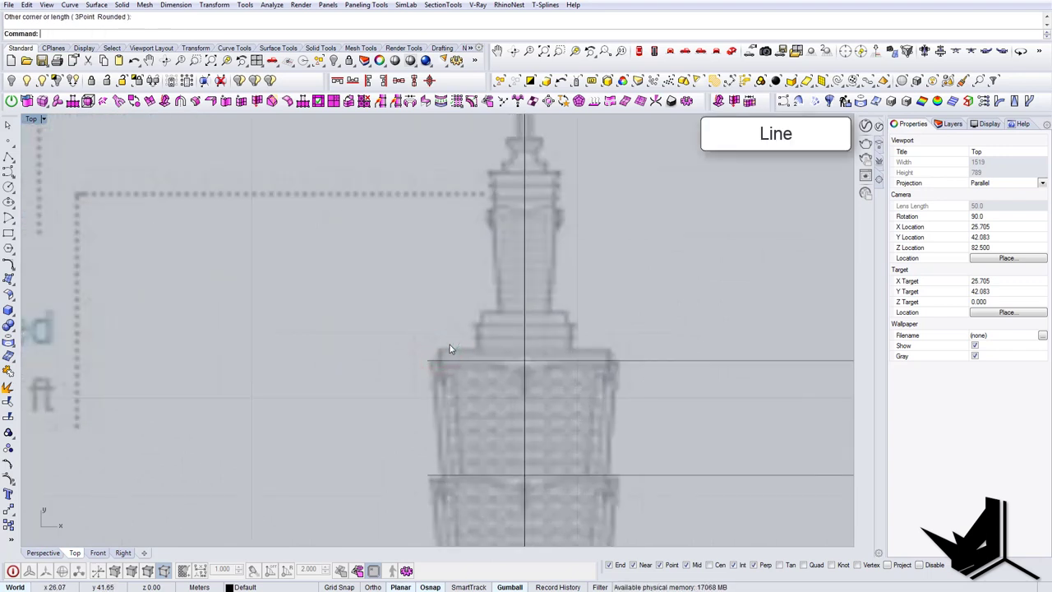
Step: Trace the left half of the stepped tiers above the topmost guide line with vertical and horizontal lines reaching the centre line
type("l")
key("Return")
left_click(441, 359)
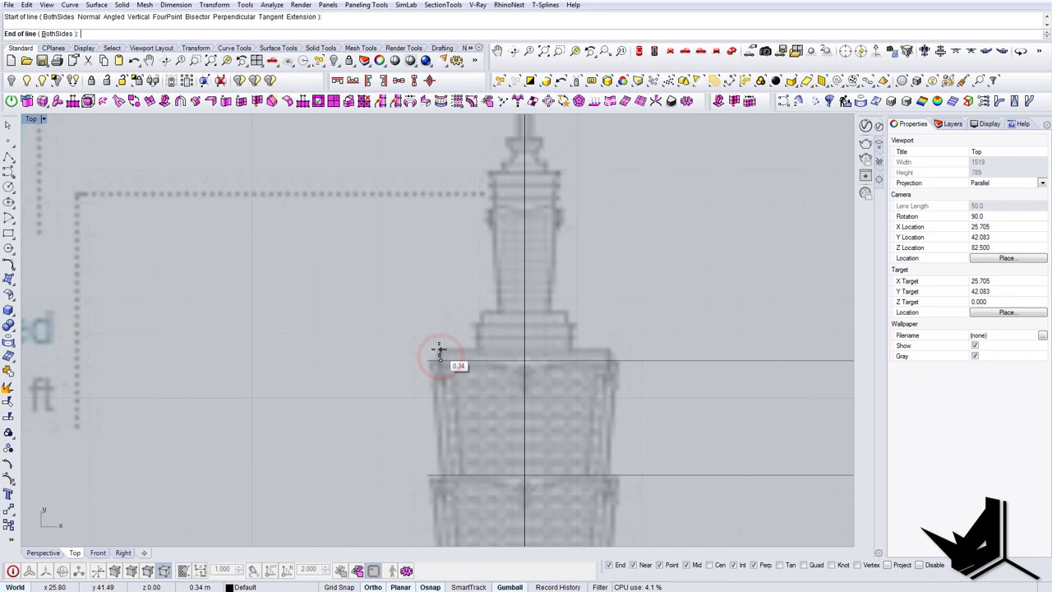
left_click(439, 352)
left_click(478, 324)
left_click(543, 326)
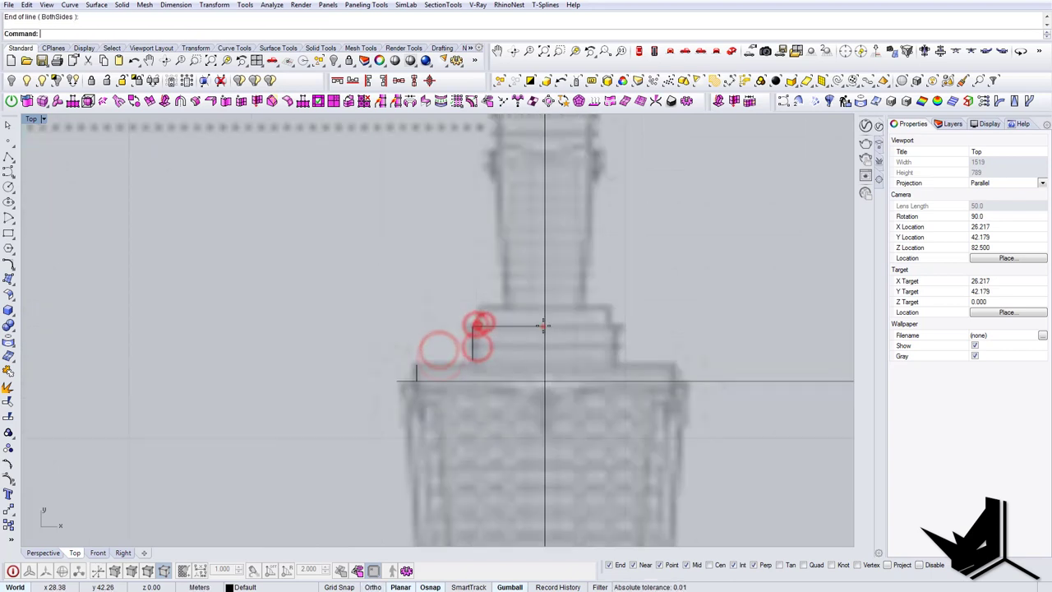
left_click(481, 325)
left_click(484, 308)
left_click(483, 308)
left_click(544, 308)
Step: Extend the open tier line so the segments of the stepped outline meet
left_click(559, 386)
type("Exte")
key("Return")
left_click(489, 383)
Step: Trace the left profile of the crown with a polyline from the uppermost tier up to the centre line at the spire's base
scroll(486, 375, "down", 4)
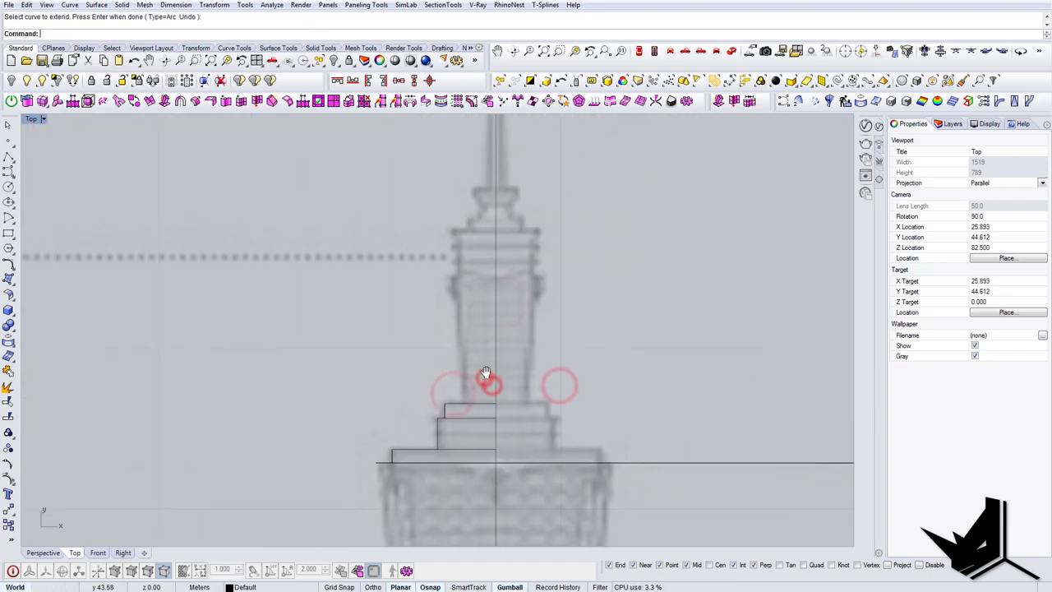
type("pl")
key("Return")
left_click(463, 402)
scroll(464, 325, "down", 4)
left_click(465, 382)
left_click(460, 265)
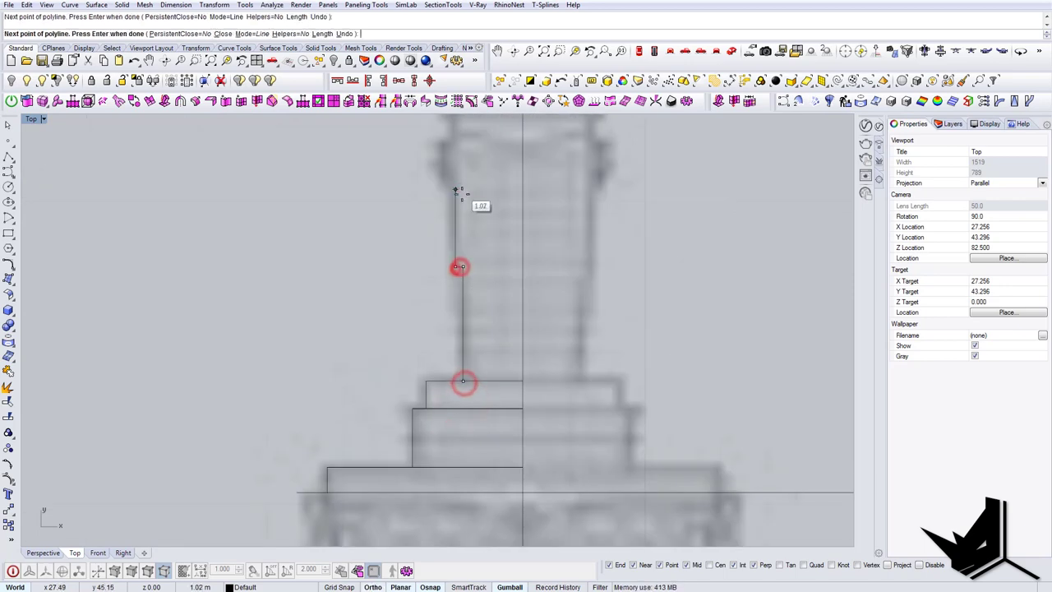
left_click(460, 183)
scroll(482, 298, "down", 3)
left_click(444, 317)
left_click(475, 294)
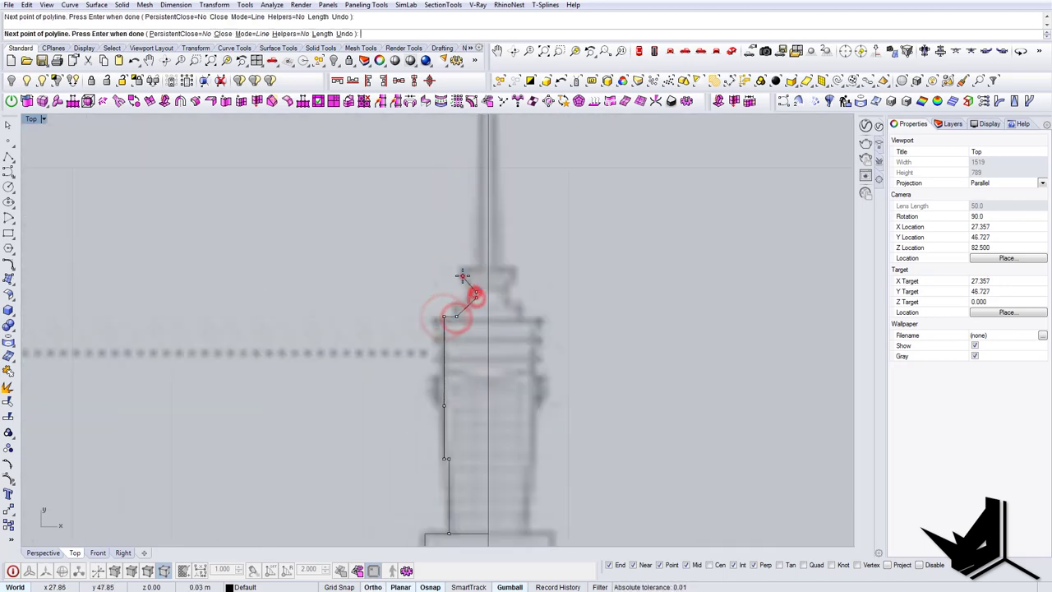
left_click(462, 272)
left_click(490, 273)
key("Return")
Step: Mirror the crown's profile polyline across the vertical centre line
scroll(490, 276, "down", 8)
left_click(480, 287)
type("mi")
left_click(473, 177)
left_click(479, 143)
Step: Mirror the left-hand stepped tier lines below the crown across the vertical centre line
scroll(480, 321, "up", 6)
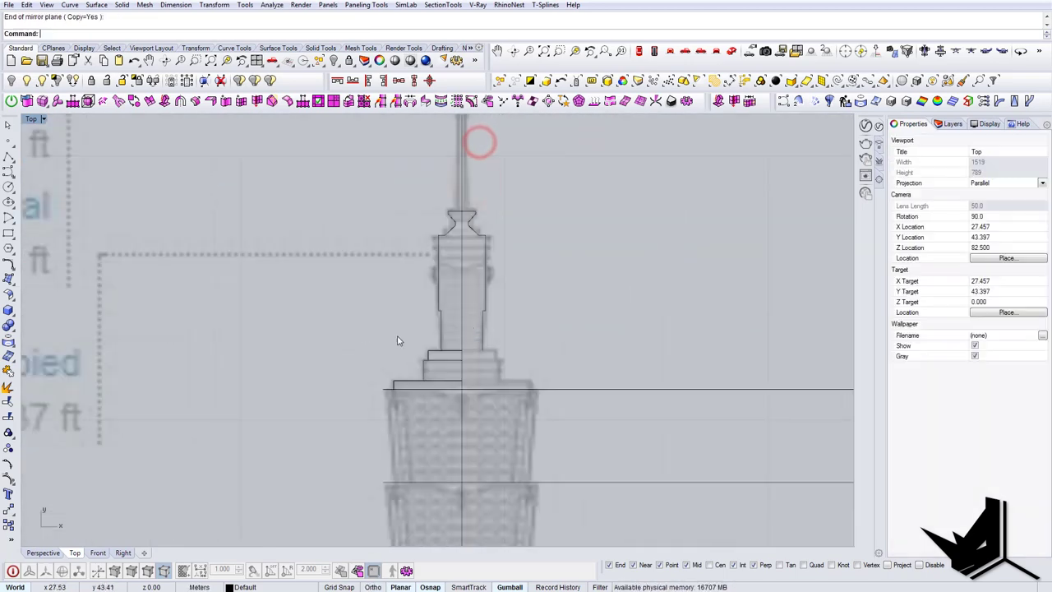
left_click_drag(362, 325, 477, 397)
right_click_drag(479, 383, 455, 383)
key("Return")
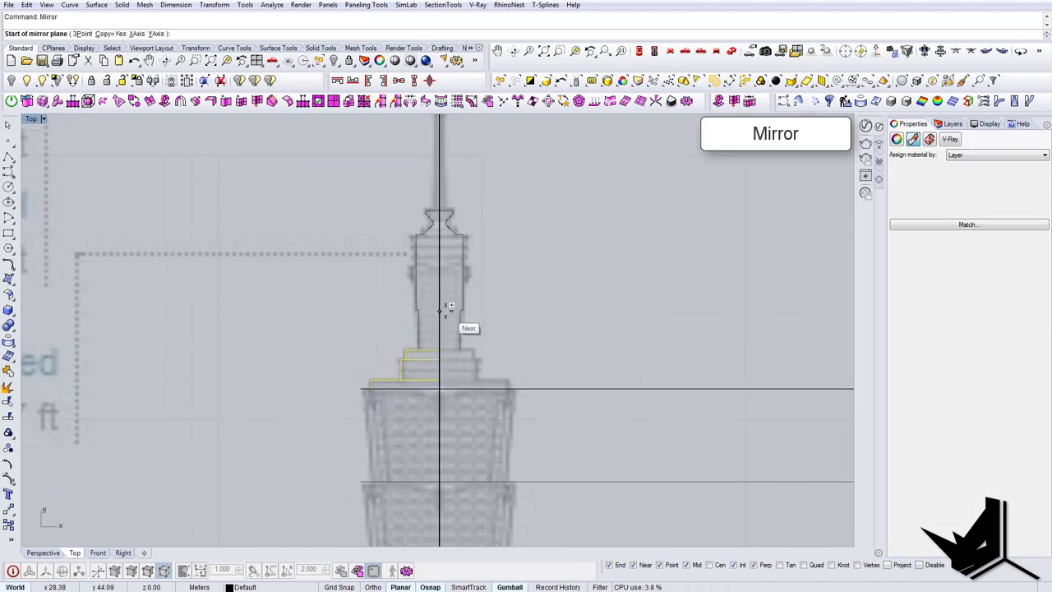
left_click(443, 309)
left_click(438, 284)
scroll(438, 284, "down", 10)
scroll(439, 280, "down", 2)
right_click_drag(479, 331, 392, 276)
scroll(406, 349, "up", 4)
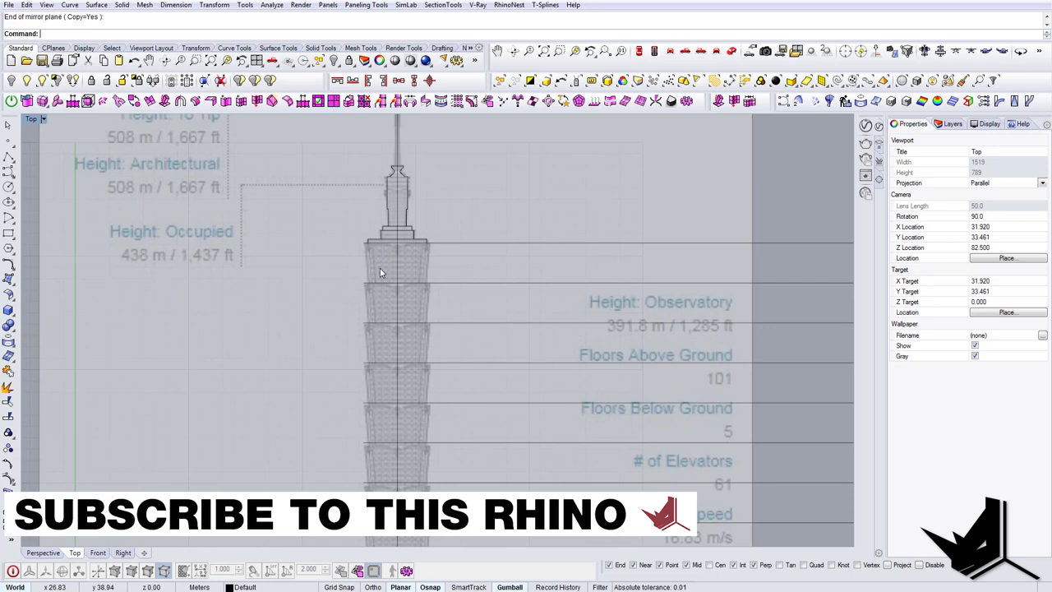
type("pl")
key("Return")
scroll(387, 515, "up", 4)
scroll(384, 512, "up", 2)
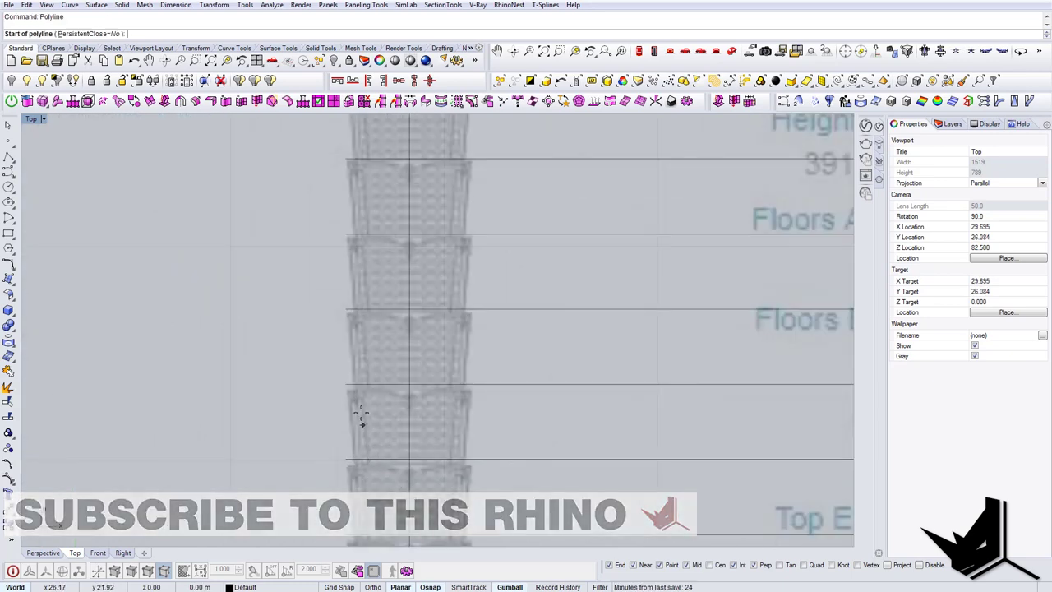
scroll(403, 407, "down", 6)
key("Escape")
Step: Draw a slanted polyline along the left edge of the topmost tower module, between the two uppermost guide lines
scroll(376, 198, "up", 3)
key("Return")
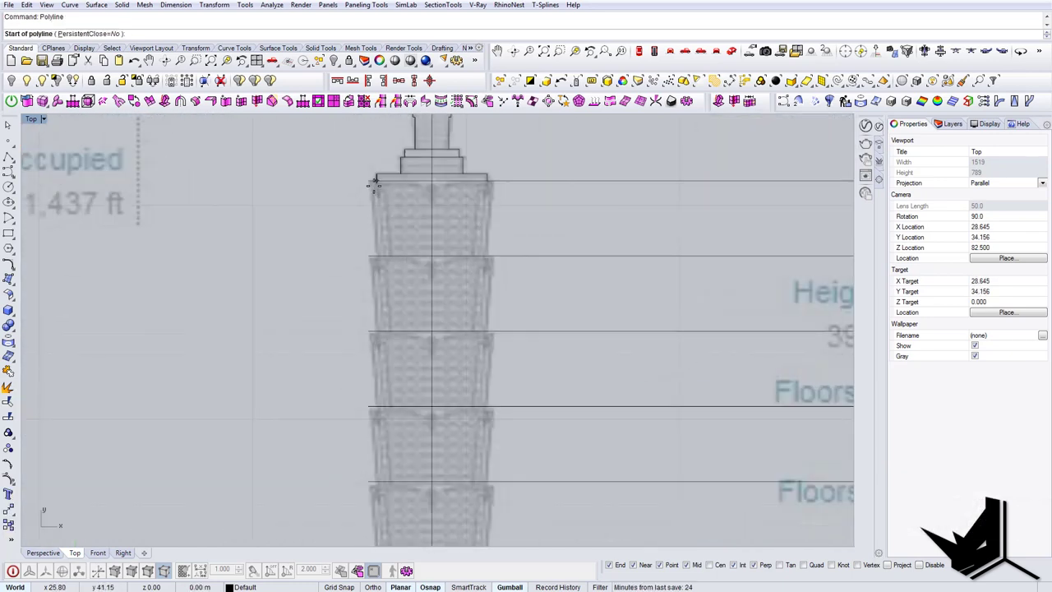
scroll(369, 176, "up", 2)
left_click(367, 179)
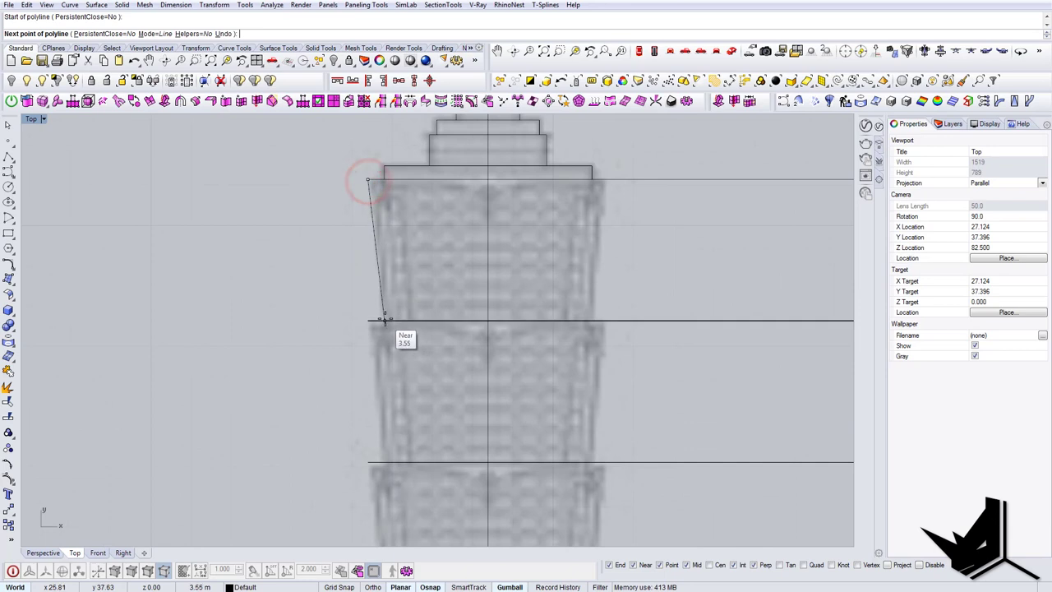
left_click(384, 319)
right_click(382, 303)
Step: Mirror the topmost module's slanted edge across the vertical centre line
type("mi")
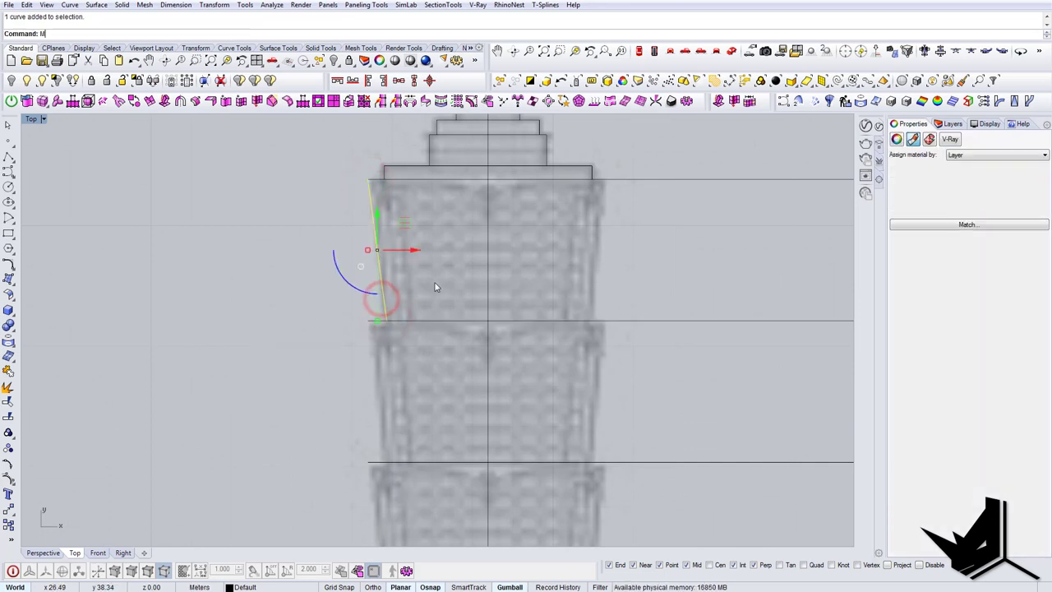
key("Return")
left_click(488, 252)
left_click(493, 223)
Step: Create a closed trapezoid outline from both halves of the topmost module with CurveBoolean, keeping the input curves and combining regions
scroll(437, 298, "down", 6)
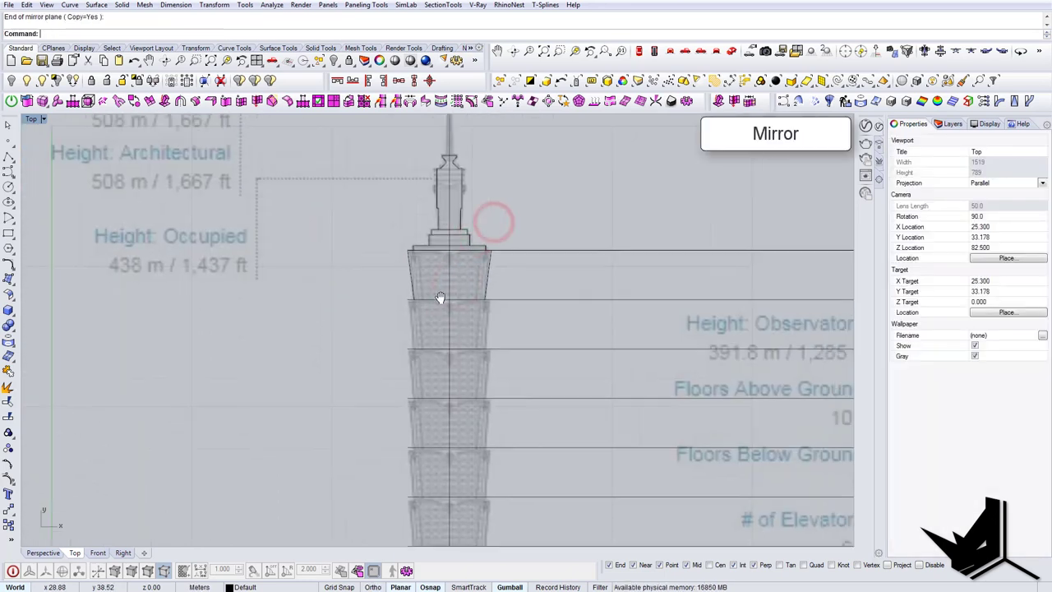
scroll(442, 386, "up", 1)
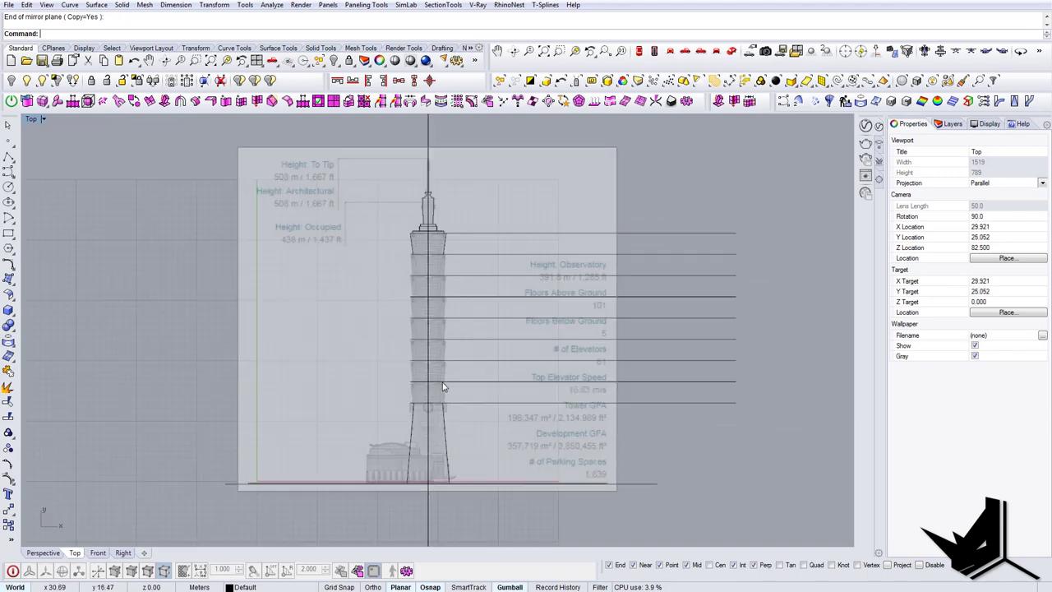
right_click_drag(444, 355, 436, 350)
type("cb")
key("Return")
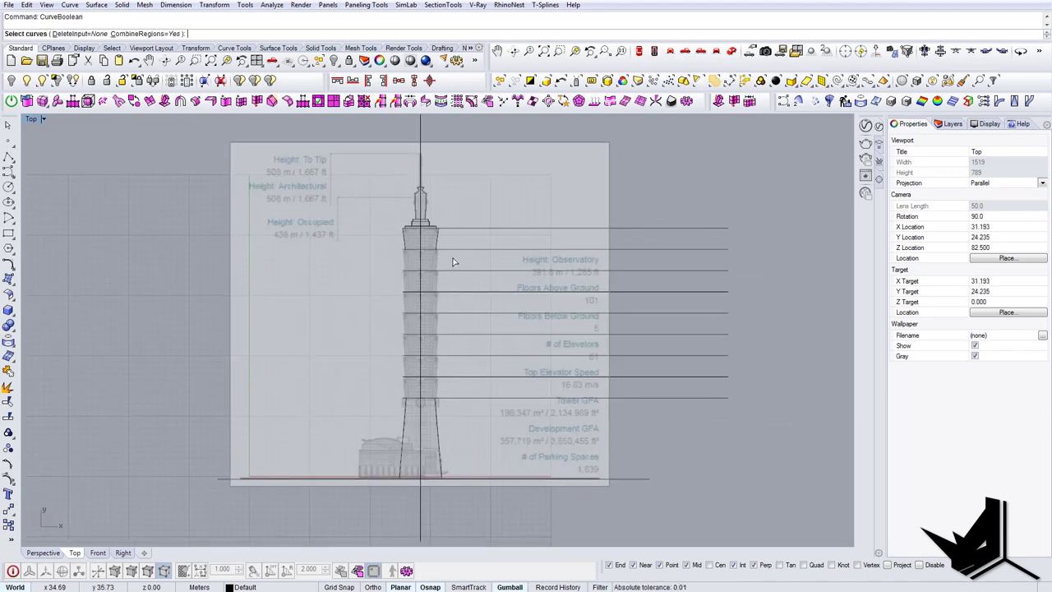
scroll(444, 251, "up", 8)
left_click_drag(481, 290, 362, 219)
key("Return")
left_click(380, 230)
left_click(417, 234)
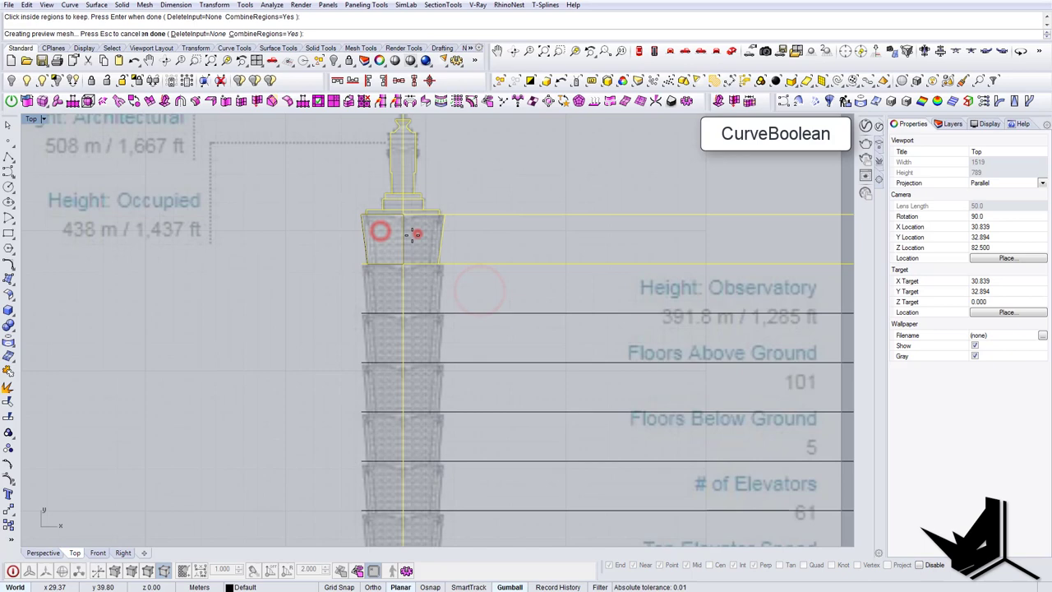
scroll(267, 289, "down", 8)
key("Return")
Step: Move the trapezoid outline sideways to the empty area beyond the right ends of the guide lines
left_click_drag(355, 266, 761, 290)
key("Escape")
right_click_drag(749, 156, 487, 210)
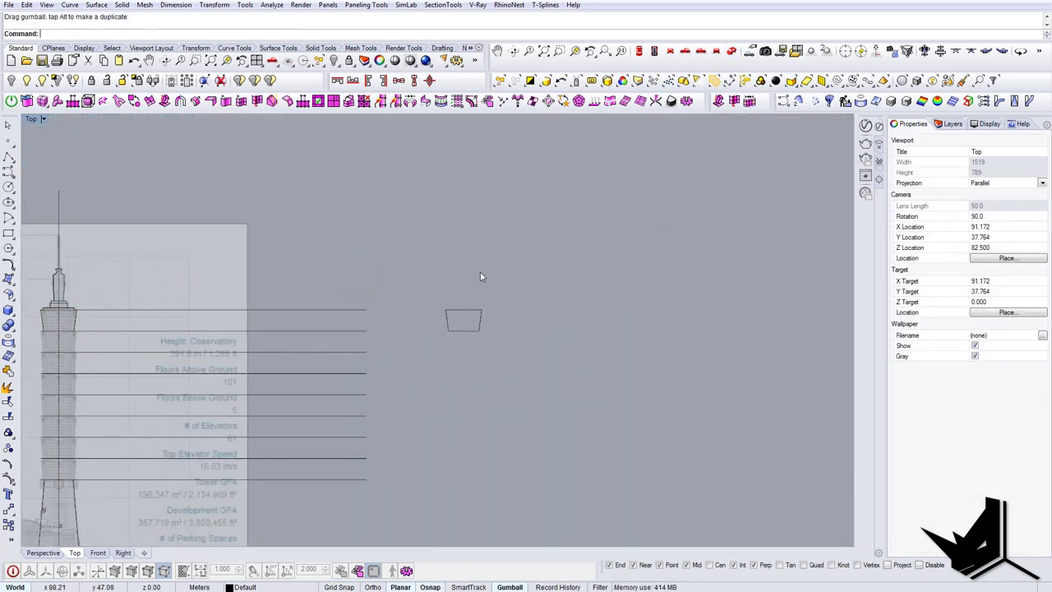
right_click_drag(452, 289, 519, 293)
scroll(145, 411, "up", 2)
right_click_drag(145, 411, 363, 378)
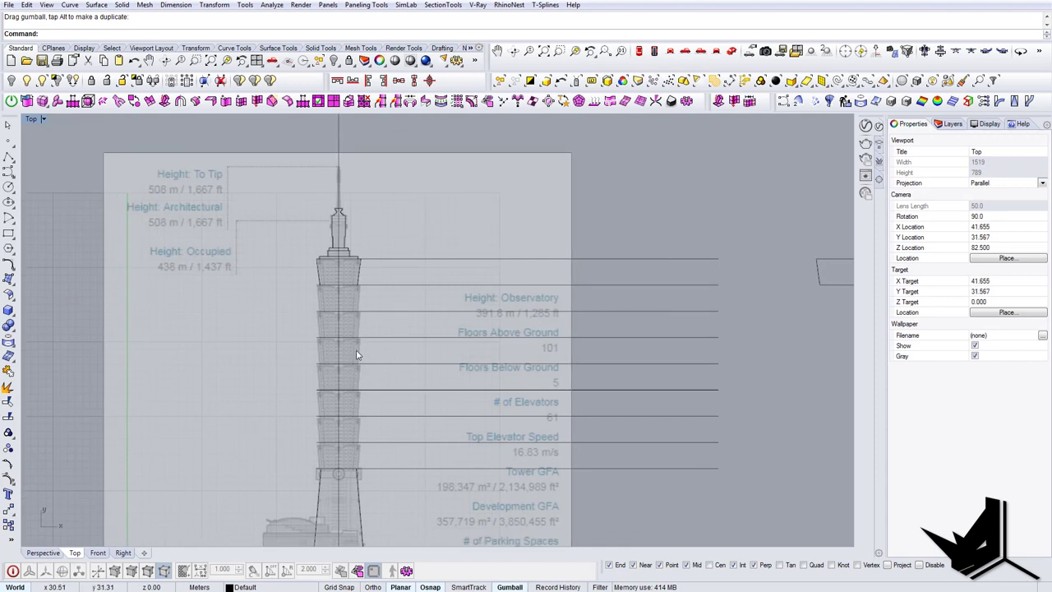
right_click_drag(746, 356, 428, 390)
scroll(206, 345, "down", 4)
right_click_drag(239, 340, 398, 338)
scroll(310, 338, "up", 4)
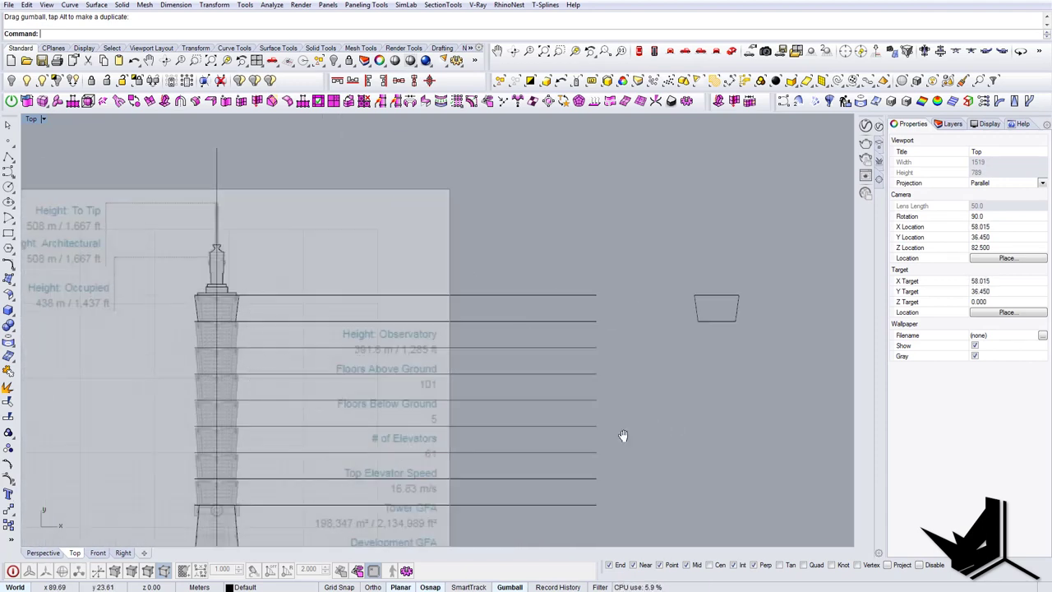
Step: Rotate the trapezoid outline by 90 degrees in the perspective view so it stands upright
right_click_drag(624, 435, 453, 426)
scroll(573, 283, "up", 6)
left_click_drag(450, 251, 623, 379)
right_click_drag(548, 348, 535, 381)
scroll(512, 333, "up", 6)
key("Escape")
left_click(531, 308)
right_click_drag(584, 346, 534, 346)
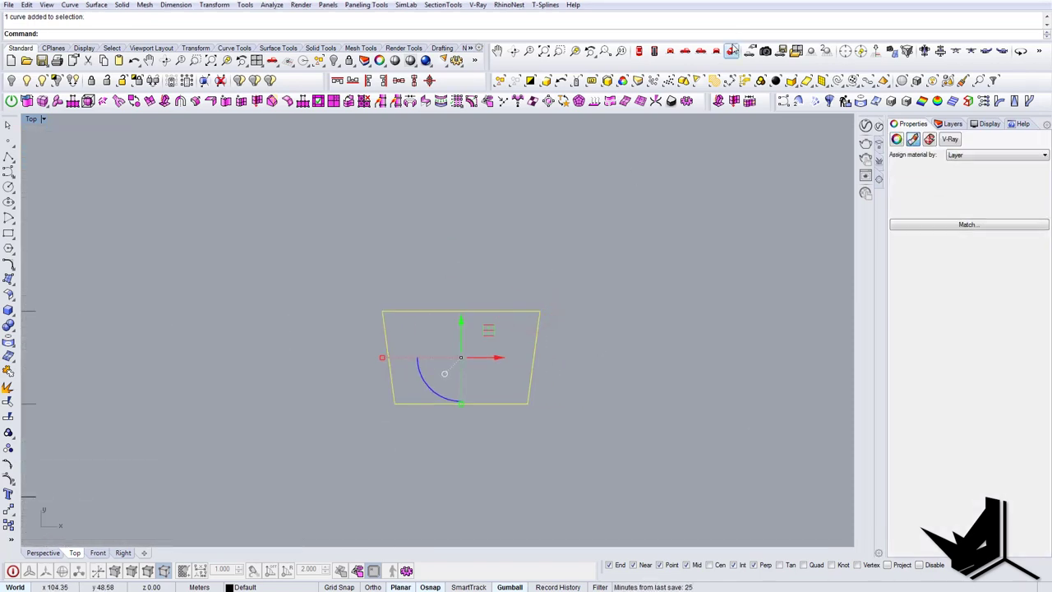
left_click(731, 51)
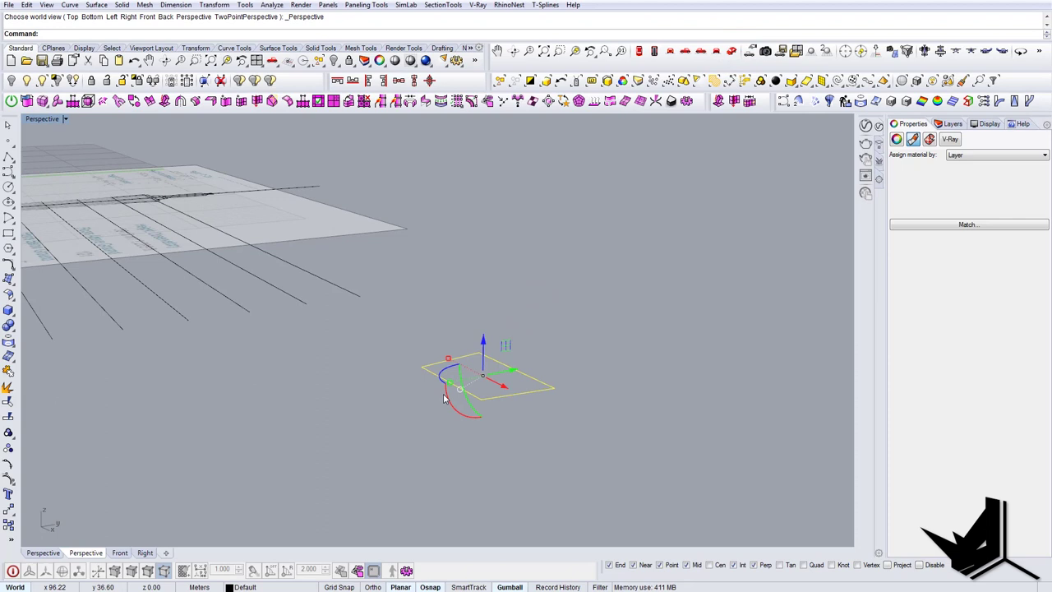
right_click_drag(443, 399, 424, 415)
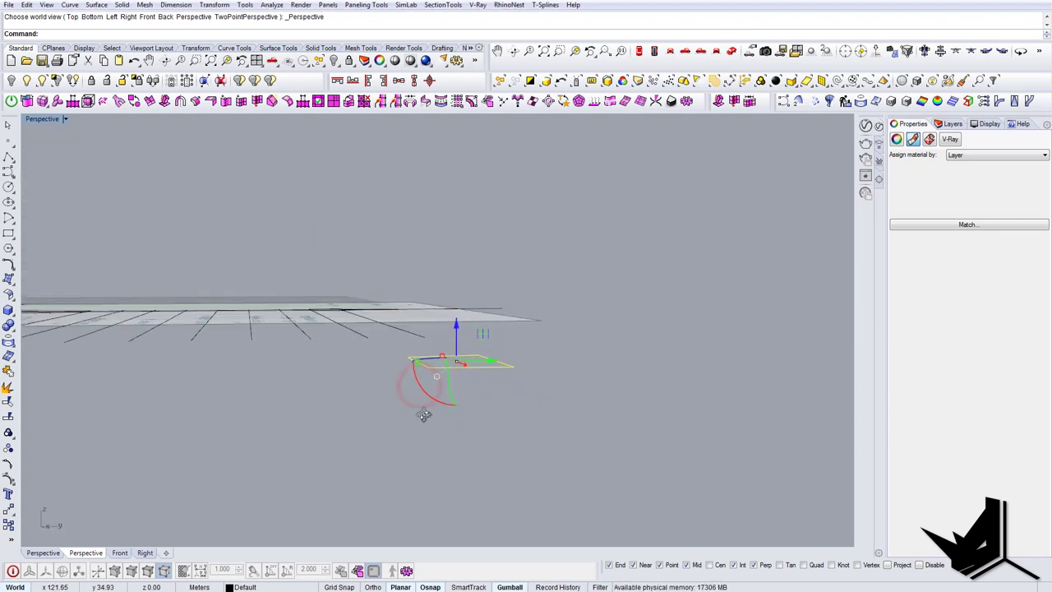
left_click(428, 394)
type("90")
key("Return")
key("Escape")
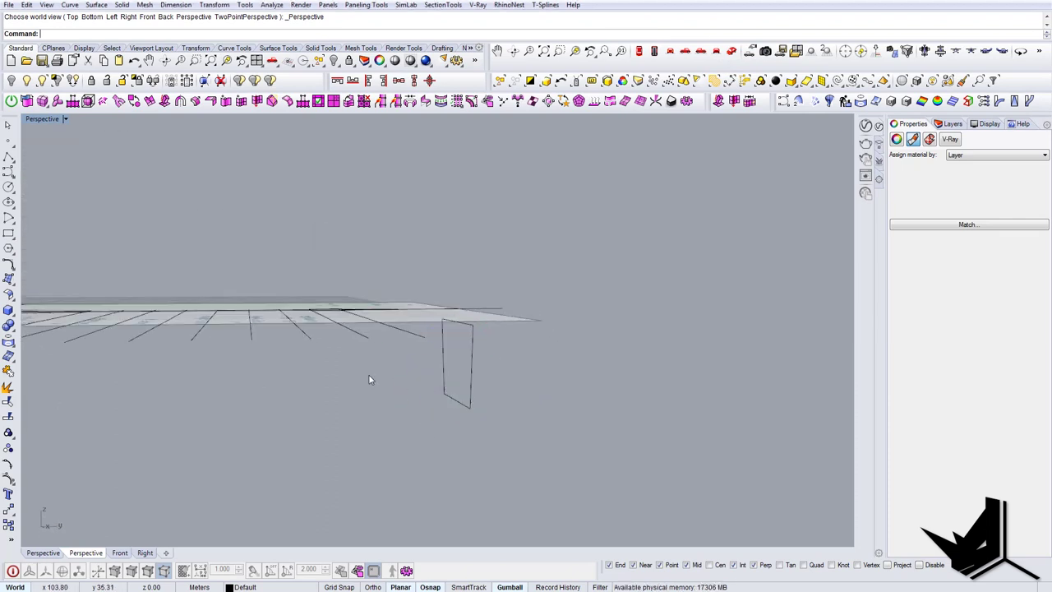
Step: Draw a line along the upright trapezoid's bottom edge, from one lower corner to the other
left_click(368, 380)
right_click_drag(368, 380, 447, 418)
type("line")
key("Return")
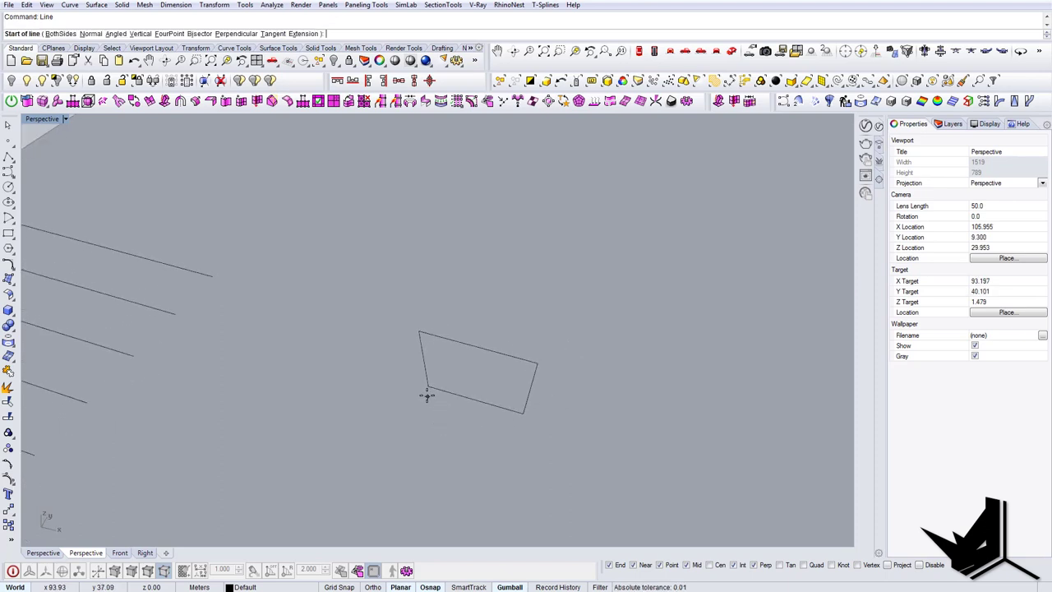
left_click(426, 393)
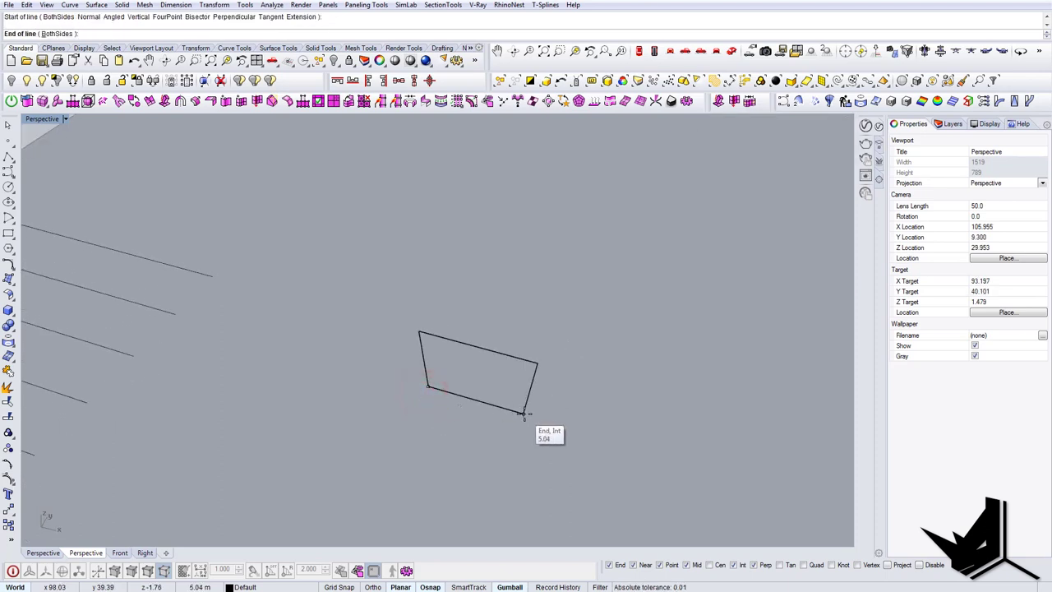
left_click_drag(533, 414, 535, 419)
right_click_drag(501, 428, 444, 433)
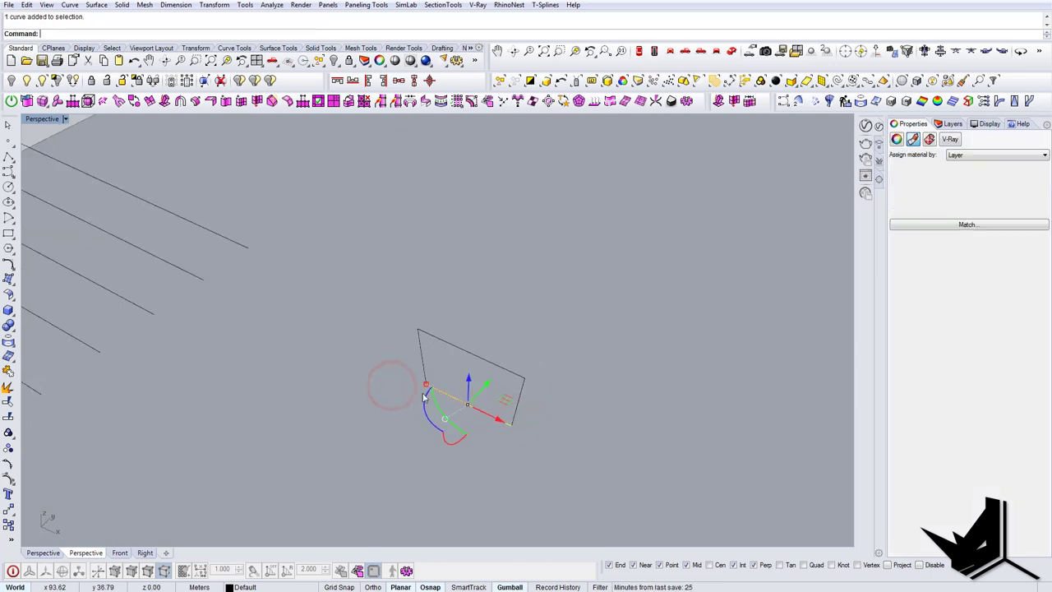
Step: Copy the trapezoid's bottom-edge line from its endpoint to the edge's midpoint
type("copy")
key("Return")
left_click(428, 385)
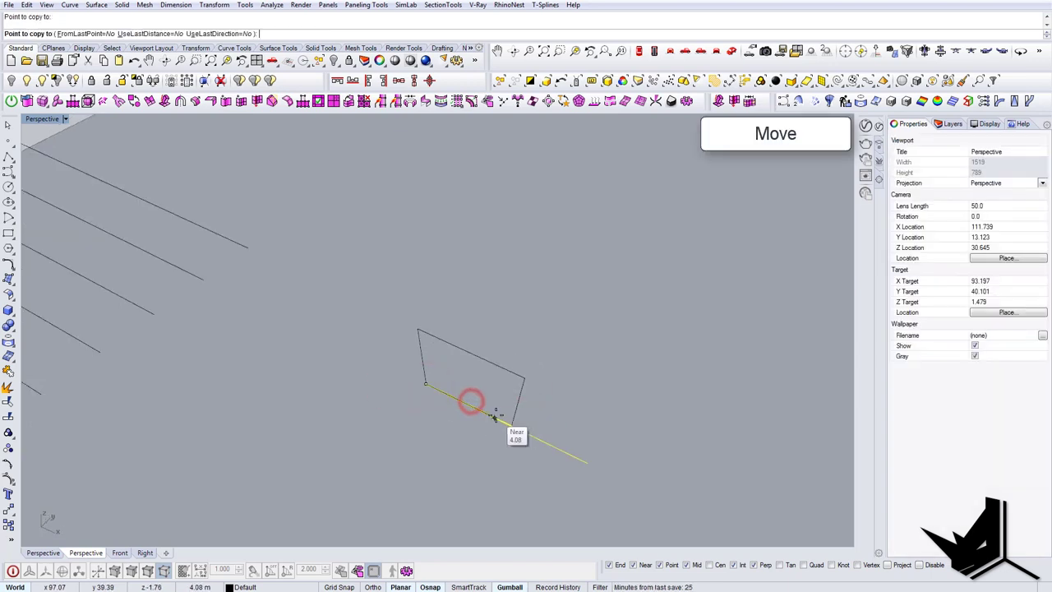
key("Return")
Step: Rotate the copied line about the bottom-edge midpoint until perpendicular to the trapezoid, and move it so its middle sits on that midpoint
left_click_drag(549, 427, 527, 461)
type("rotate")
key("Return")
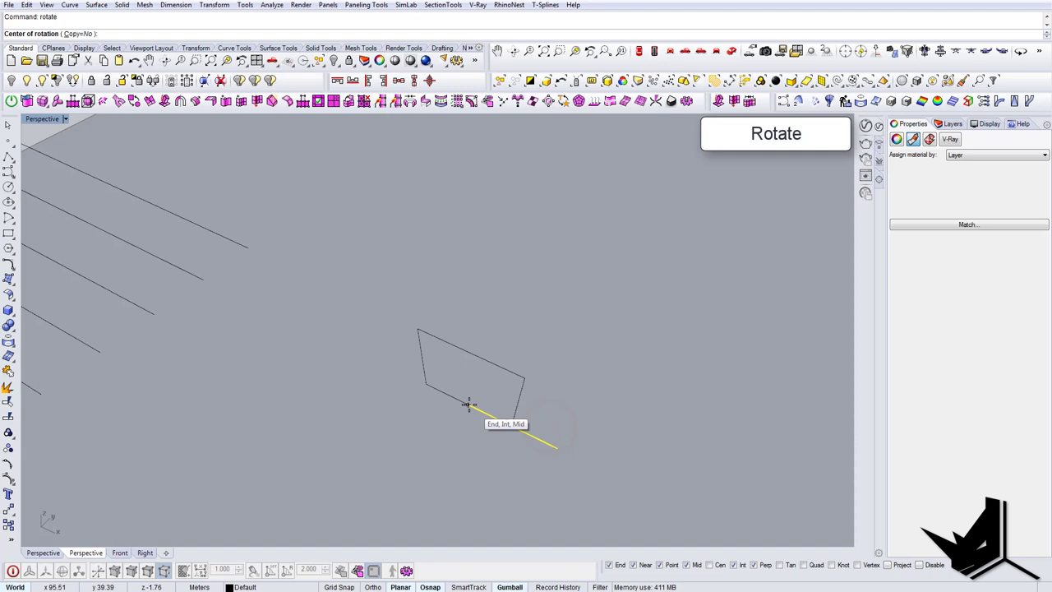
left_click(533, 435)
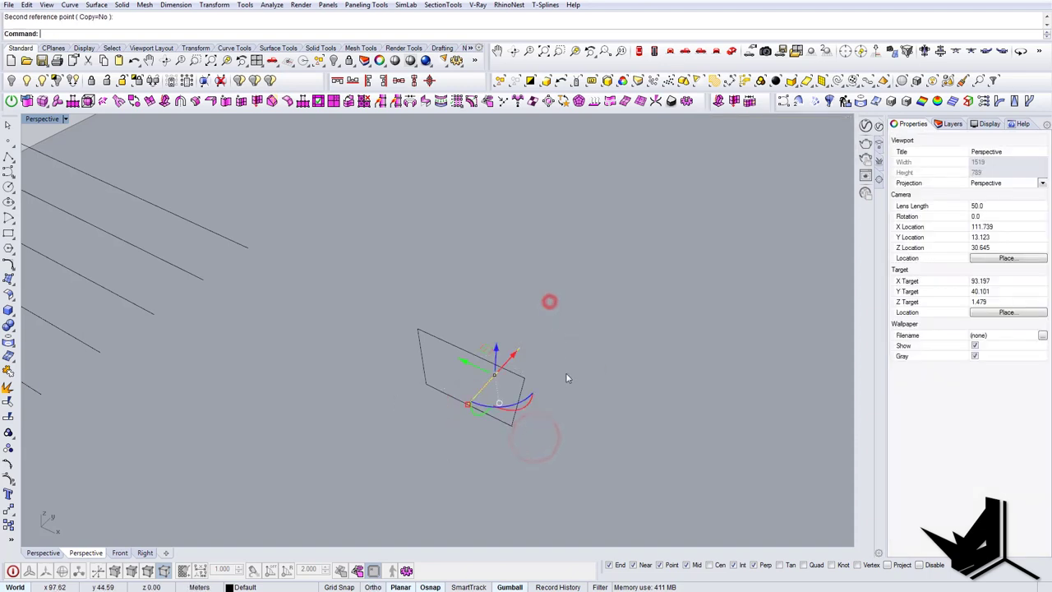
right_click_drag(565, 378, 476, 358)
key("Return")
scroll(486, 410, "up", 4)
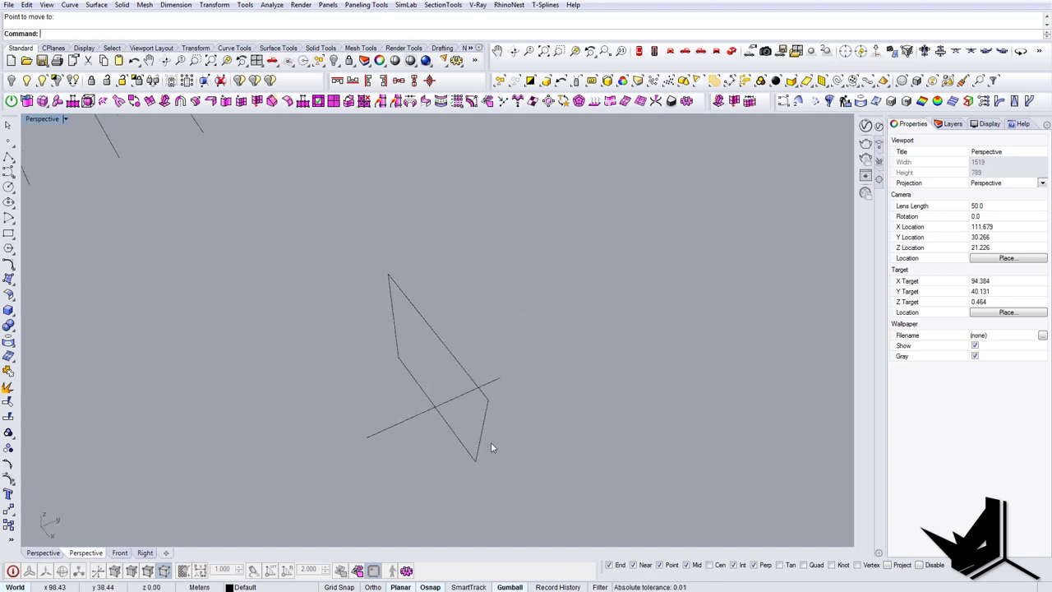
Step: Extrude the upright trapezoid as a solid, in one direction, up to the near end of the perpendicular line
left_click_drag(507, 439, 448, 450)
right_click_drag(439, 449, 413, 452)
type("ee")
key("Return")
left_click(351, 423)
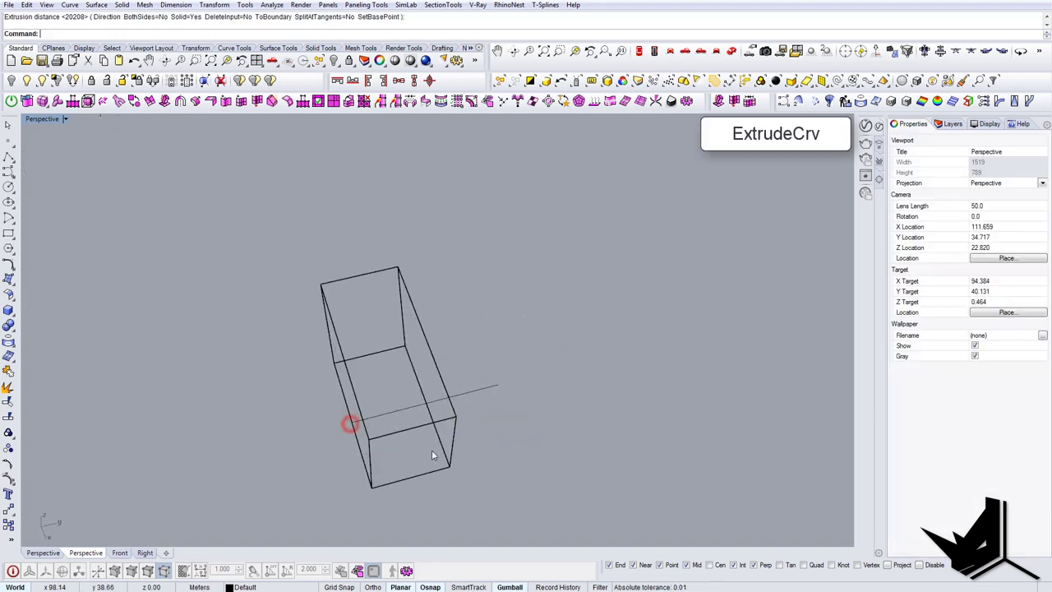
Step: Stretch the extruded solid with Scale1D from its outer lower corner to the far end of the perpendicular line
left_click_drag(442, 479, 396, 469)
type("s1")
key("Return")
left_click(373, 487)
left_click(454, 467)
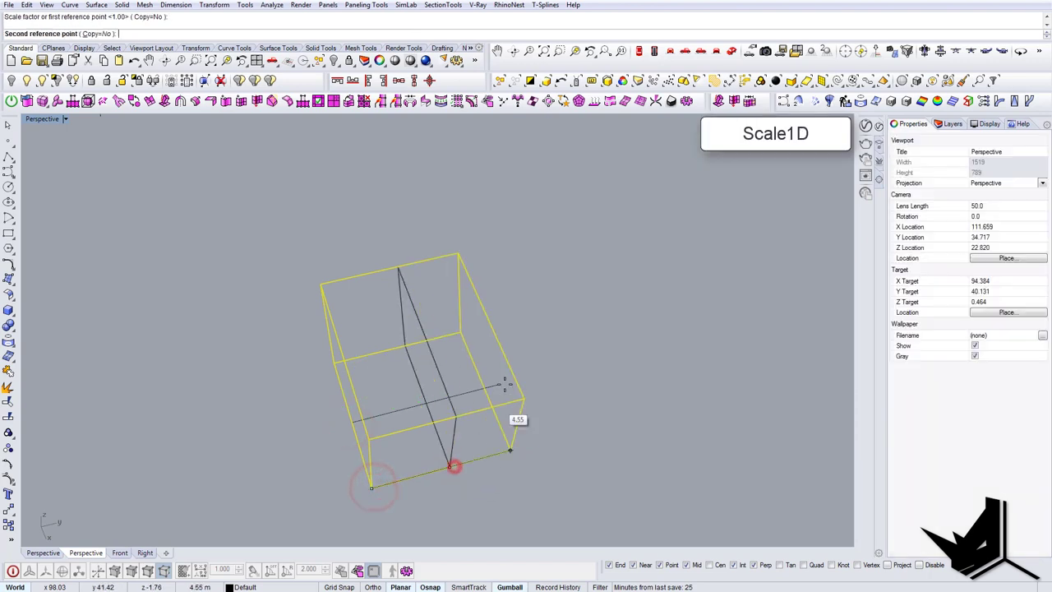
left_click(504, 383)
key("Escape")
Step: Create a copy of the trapezoidal solid with Orient, turned 90 degrees in plan, using its lower corners as references
right_click_drag(505, 384, 593, 413)
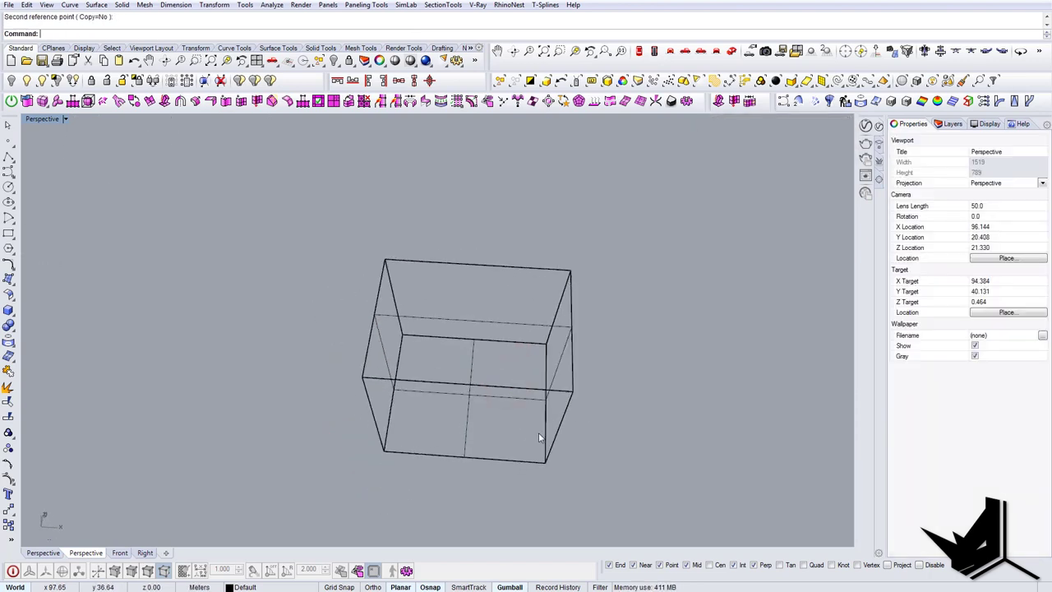
right_click_drag(540, 438, 498, 452)
left_click(494, 392)
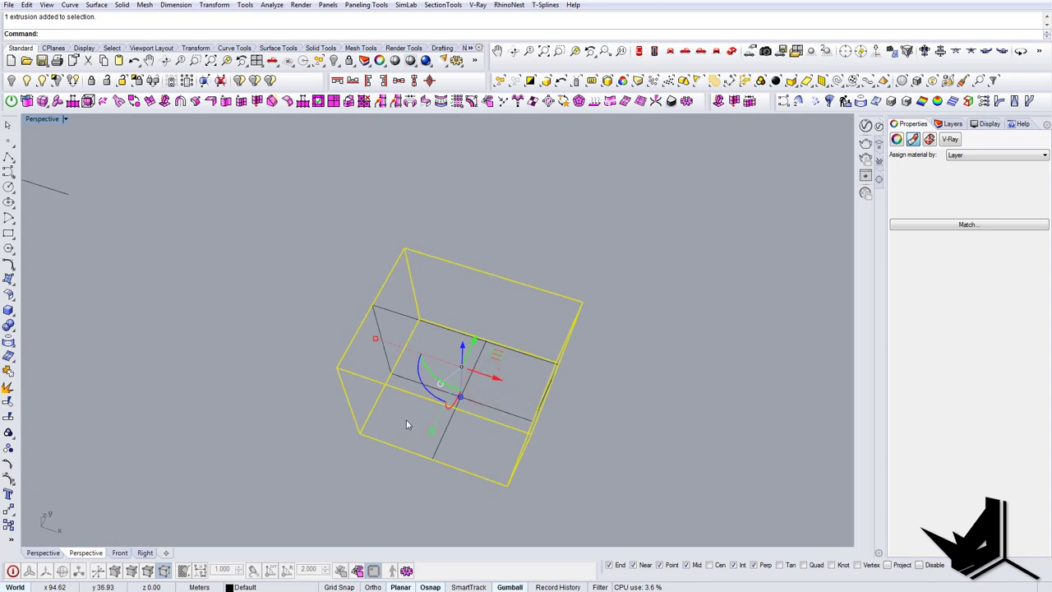
key("Return")
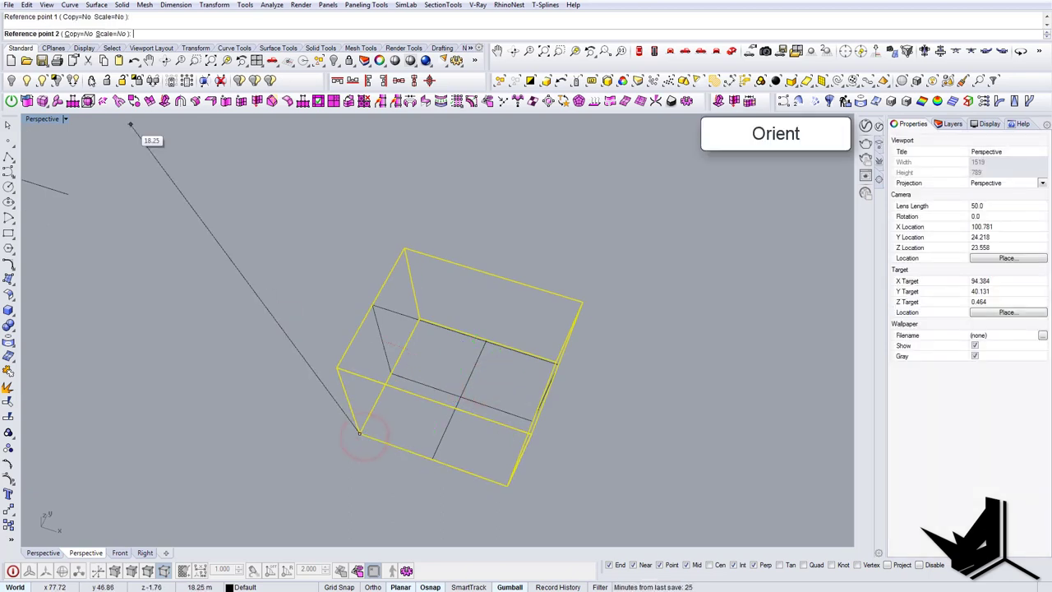
left_click(383, 440)
right_click_drag(383, 440, 436, 498)
left_click(437, 496)
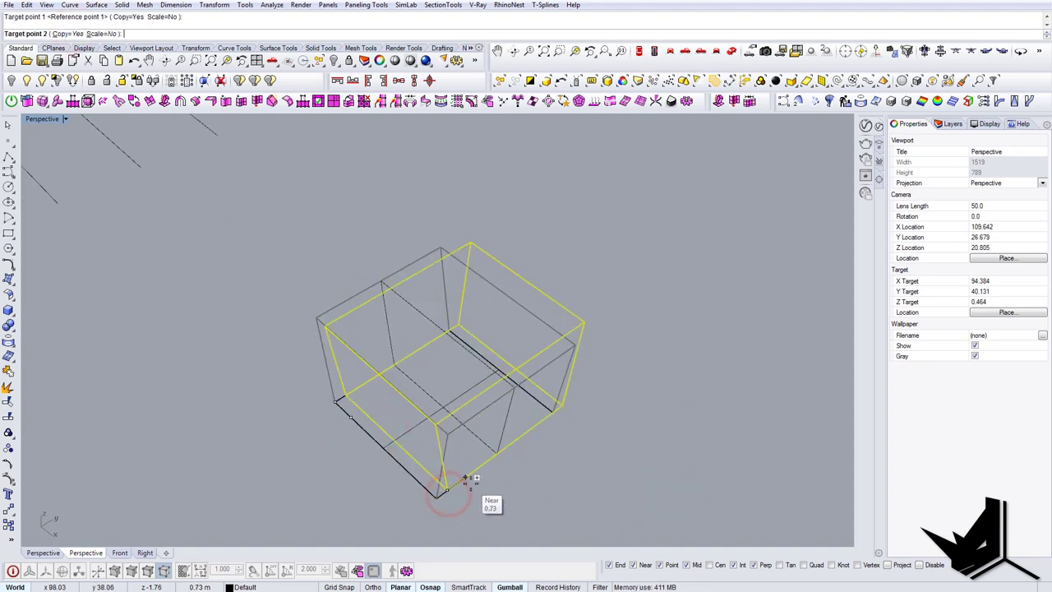
left_click(444, 487)
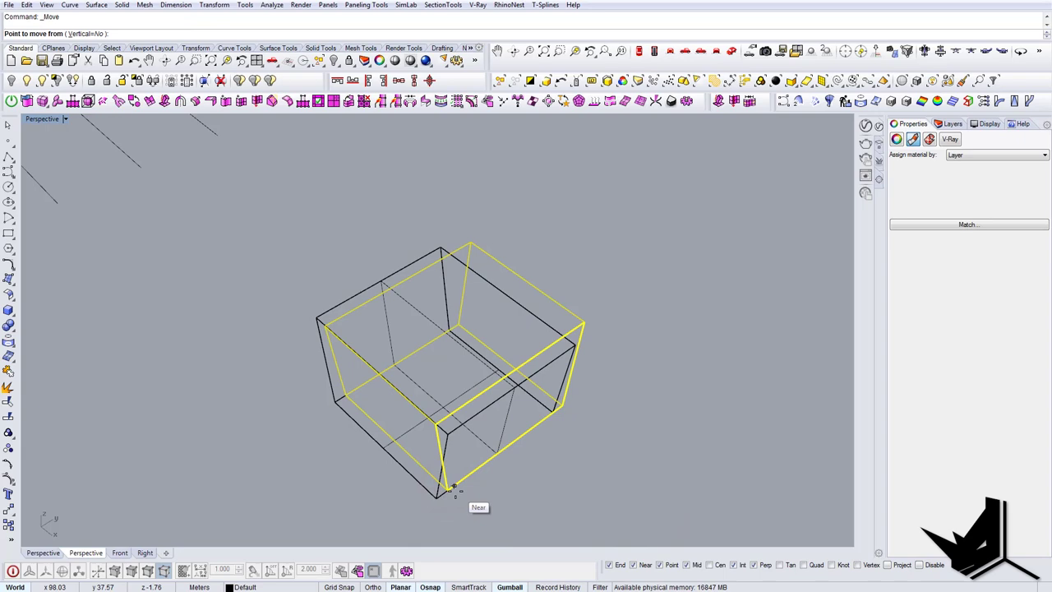
Step: Move the turned copy so its lower corner coincides with the original solid's lower corner
left_click(452, 491)
left_click(436, 498)
right_click_drag(413, 501, 463, 293)
Step: Turn on the original solid's control points and move the two upper points on one straight side out to the turned copy's upper corner
left_click(440, 277)
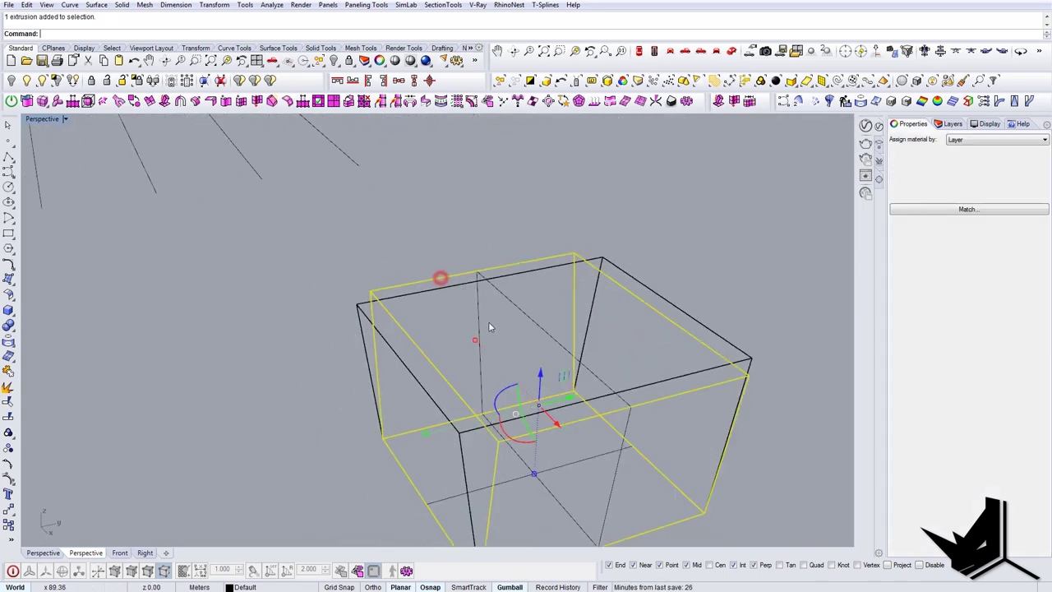
right_click_drag(489, 326, 458, 359)
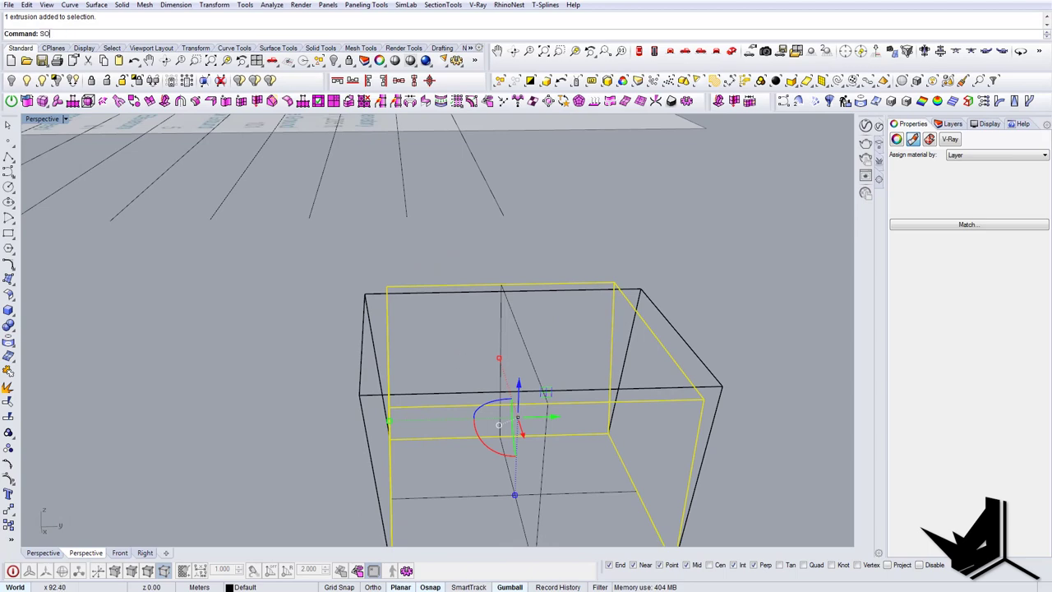
type("SO")
key("Return")
left_click_drag(353, 258, 431, 451)
right_click_drag(442, 426, 375, 401)
type("m")
key("Return")
left_click(352, 289)
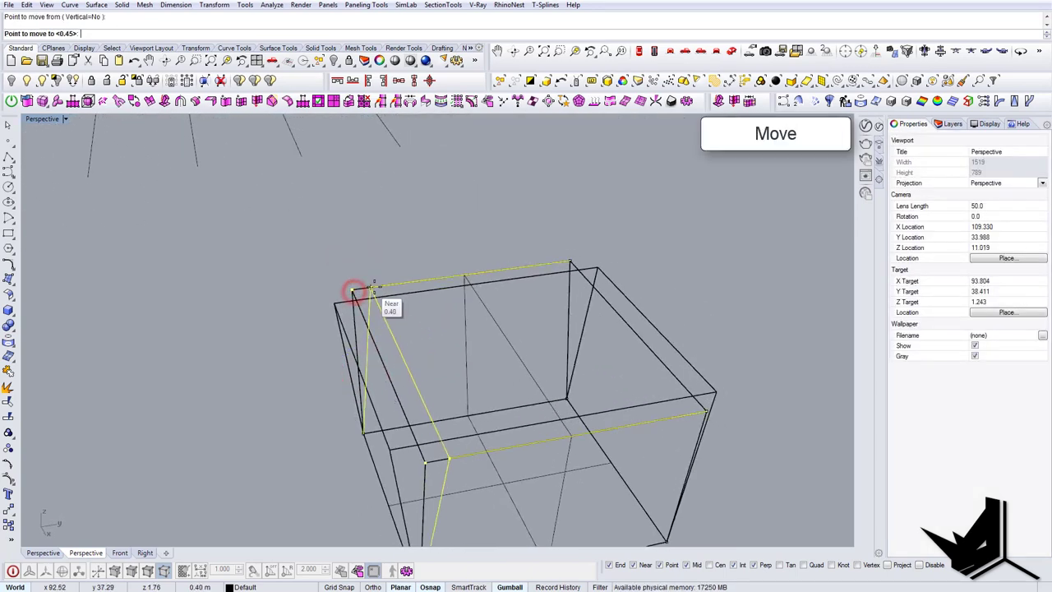
left_click(352, 300)
right_click_drag(331, 301, 484, 307)
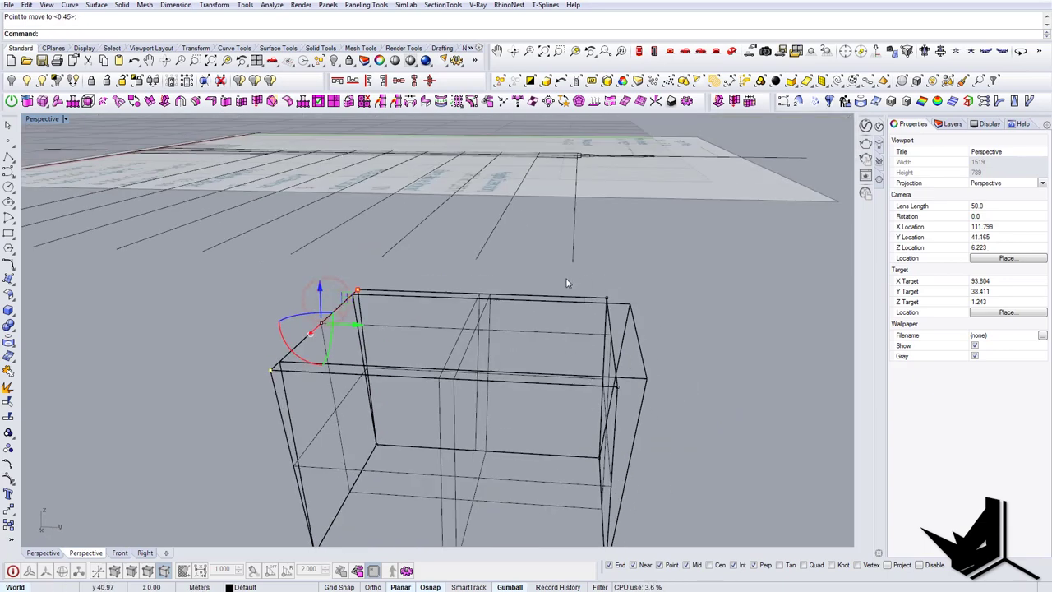
Step: Move the two upper points on the opposite side out to the turned copy's upper corner
left_click_drag(632, 400, 633, 401)
right_click_drag(633, 395, 646, 422)
type("m")
key("Return")
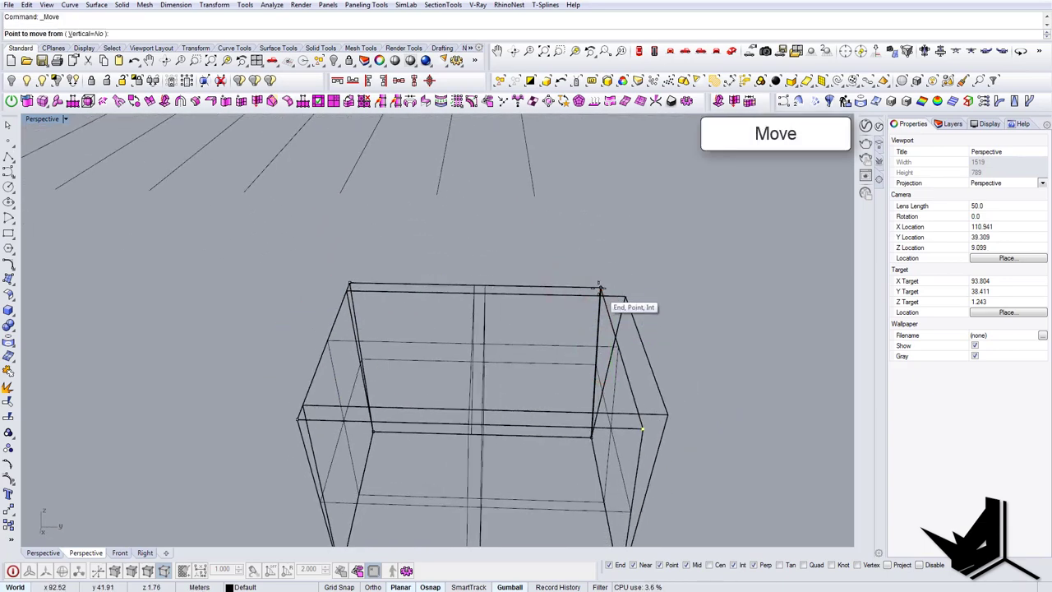
left_click(622, 304)
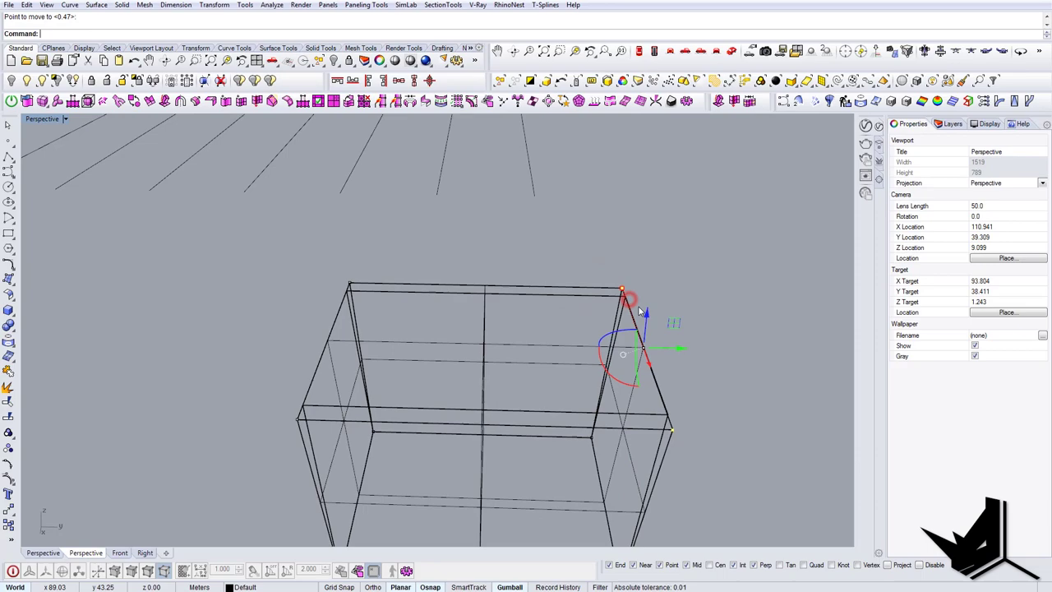
right_click_drag(622, 303, 314, 266)
Step: Delete the turned copy and the leftover trapezoid curve inside the tapered module
left_click(586, 434)
key("Delete")
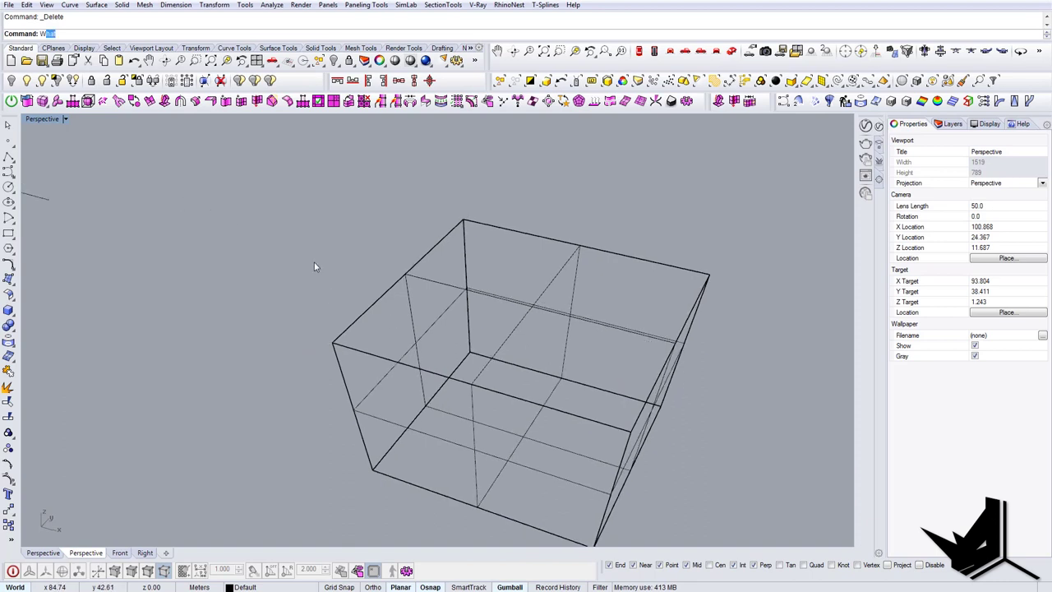
mouse_move(511, 409)
right_mouse_down()
mouse_move(460, 357)
mouse_move(543, 422)
mouse_move(512, 403)
mouse_move(526, 403)
mouse_move(477, 405)
mouse_move(507, 394)
right_mouse_up()
left_click(545, 367)
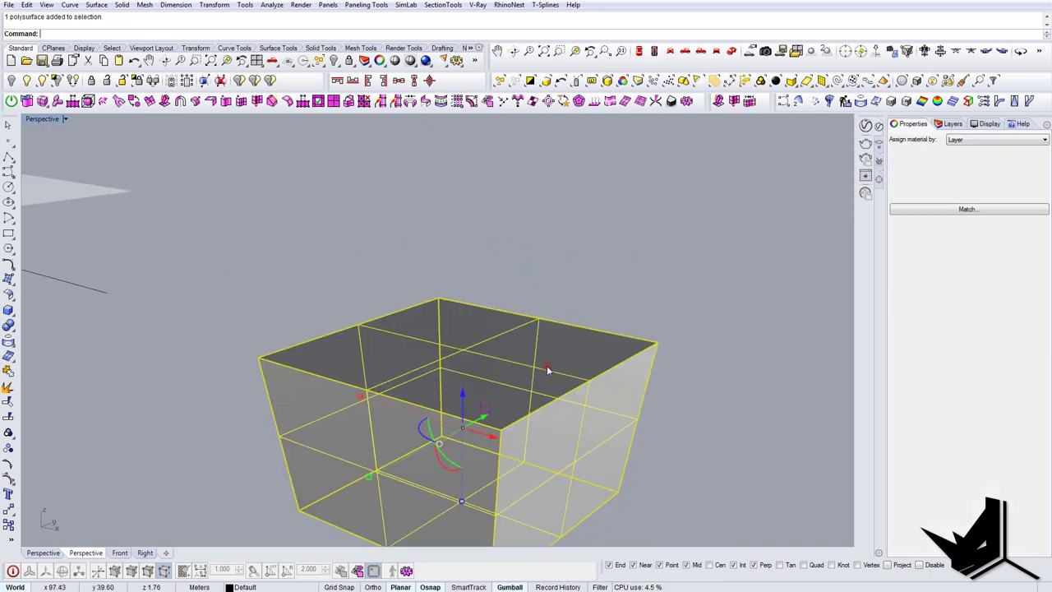
key("Escape")
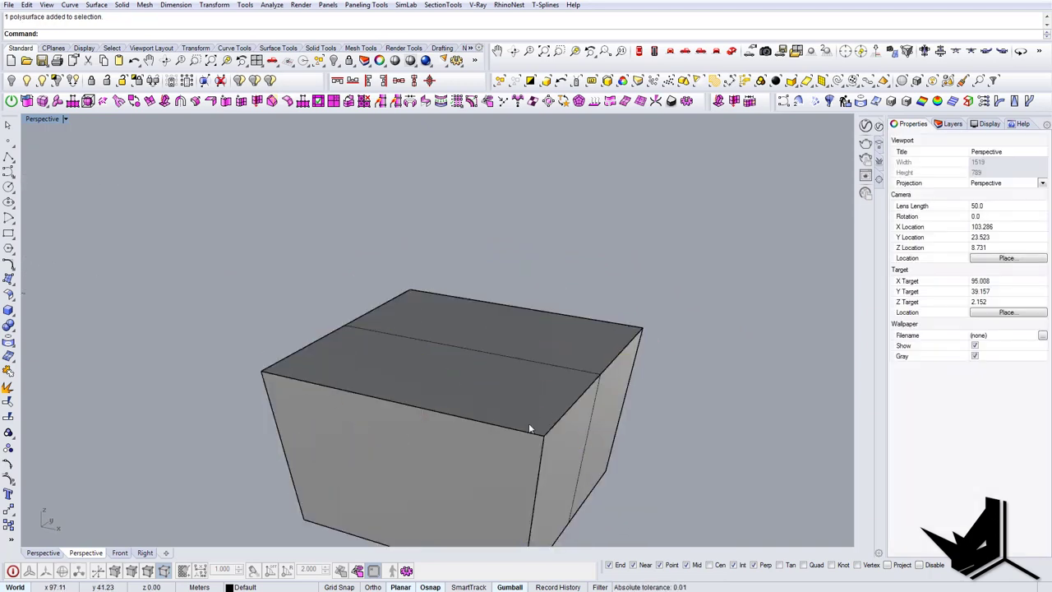
right_click_drag(529, 425, 539, 391)
left_click(540, 385)
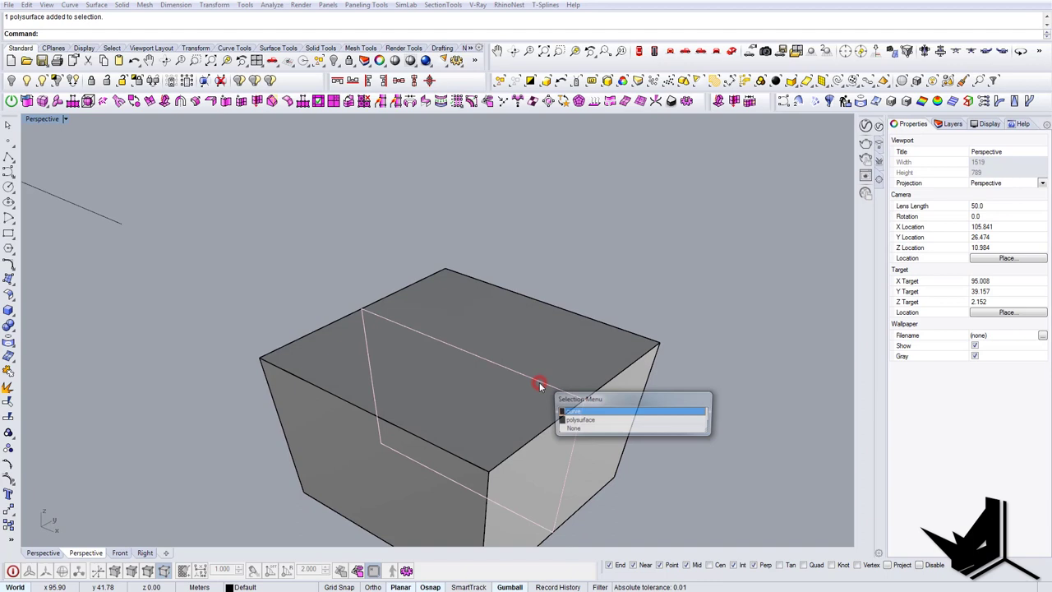
key("Delete")
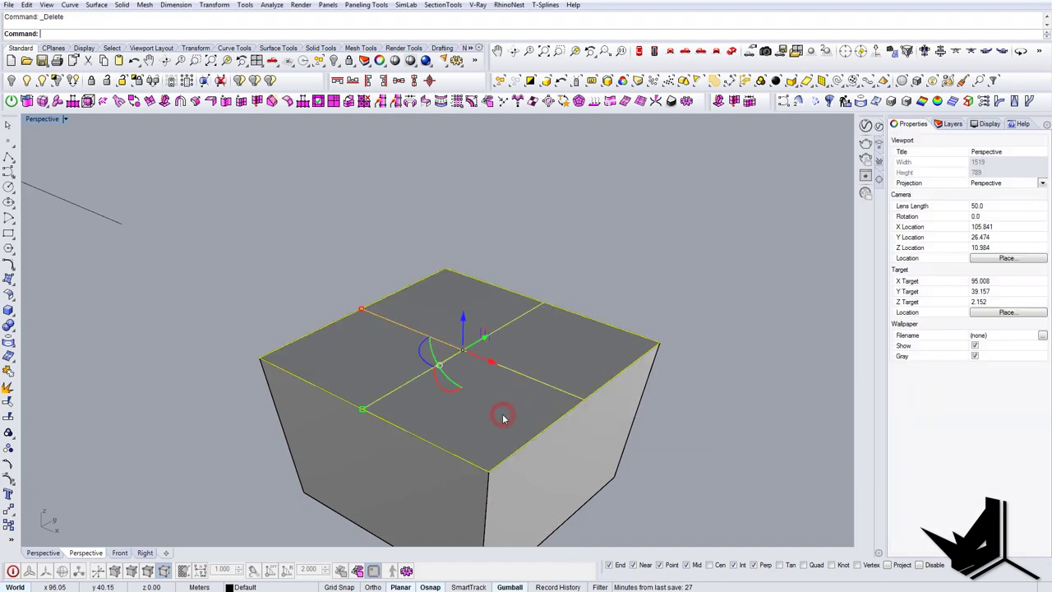
Step: Duplicate the border of the module's top face with DupBorder and lower the resulting curve slightly
key("Return")
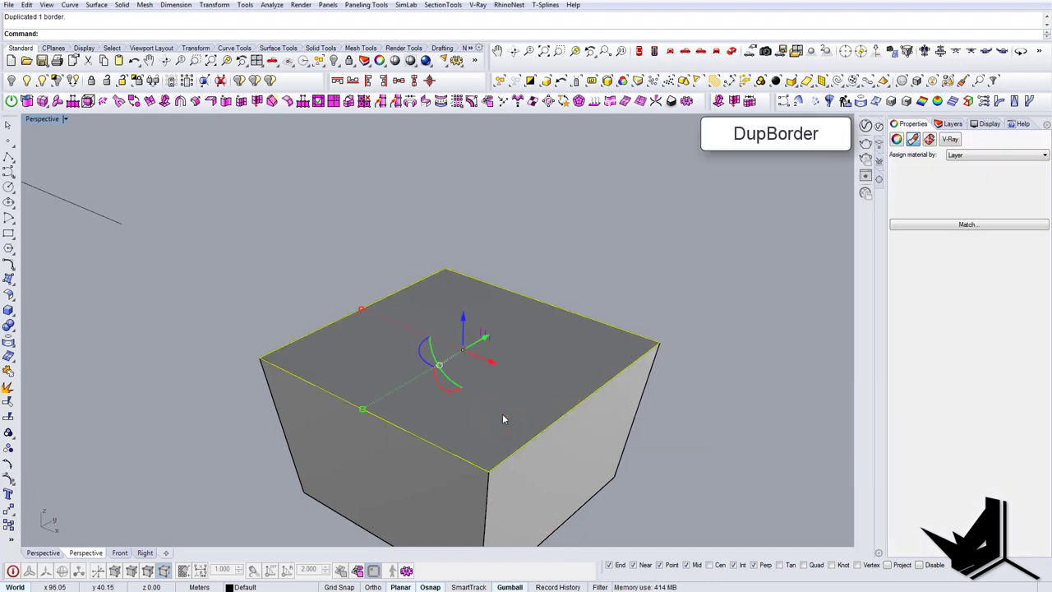
right_click_drag(502, 413, 450, 348)
left_click_drag(465, 312, 464, 318)
right_click_drag(470, 337, 467, 400)
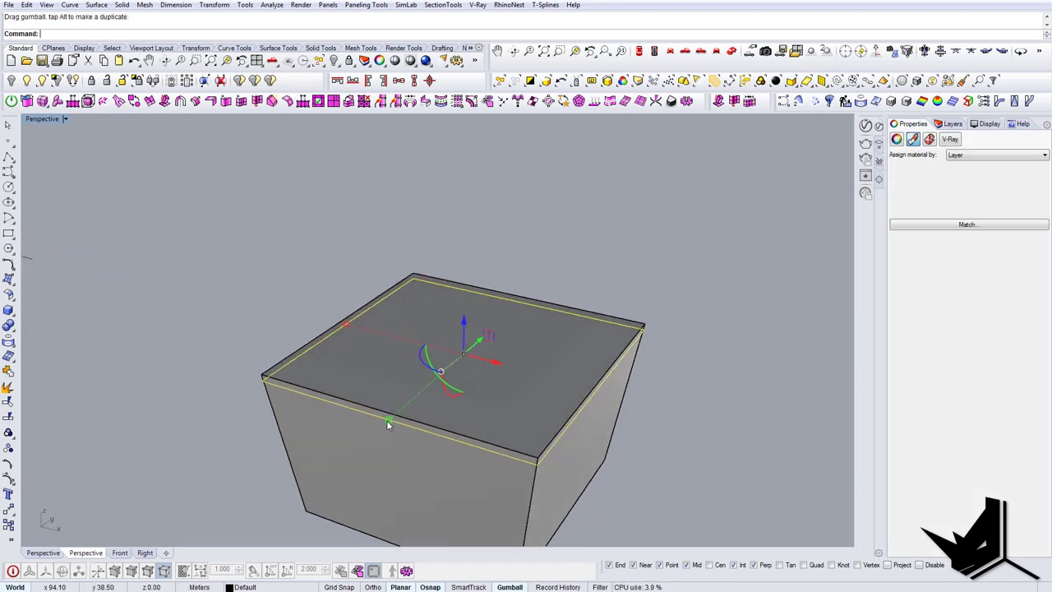
Step: Scale a duplicate of the lowered border curve slightly outward and create a planar ring surface between the two curves
left_click_drag(388, 421, 391, 432)
key("Escape")
left_click(409, 427)
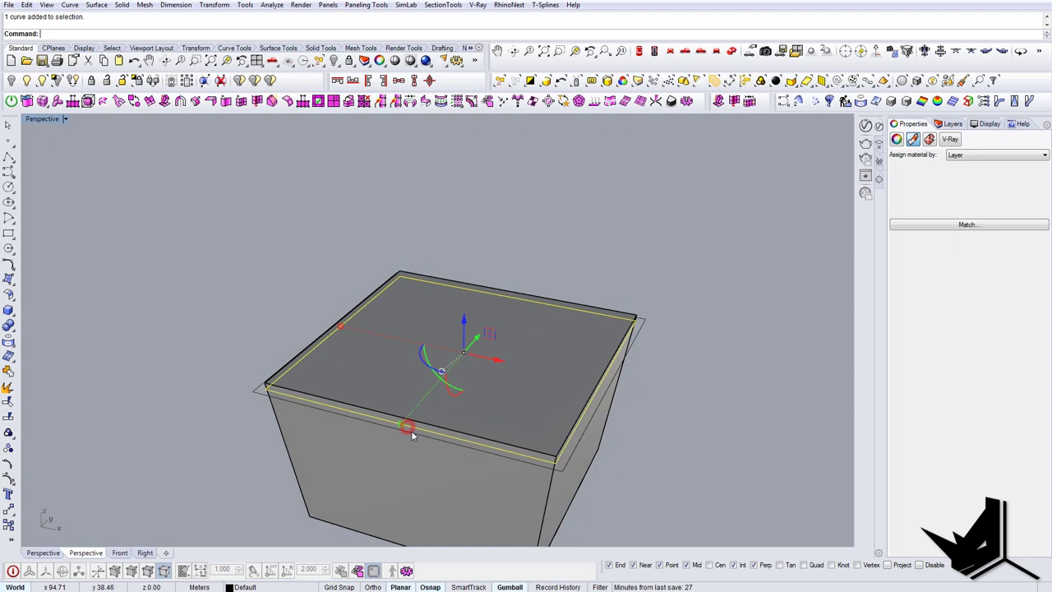
key("Return")
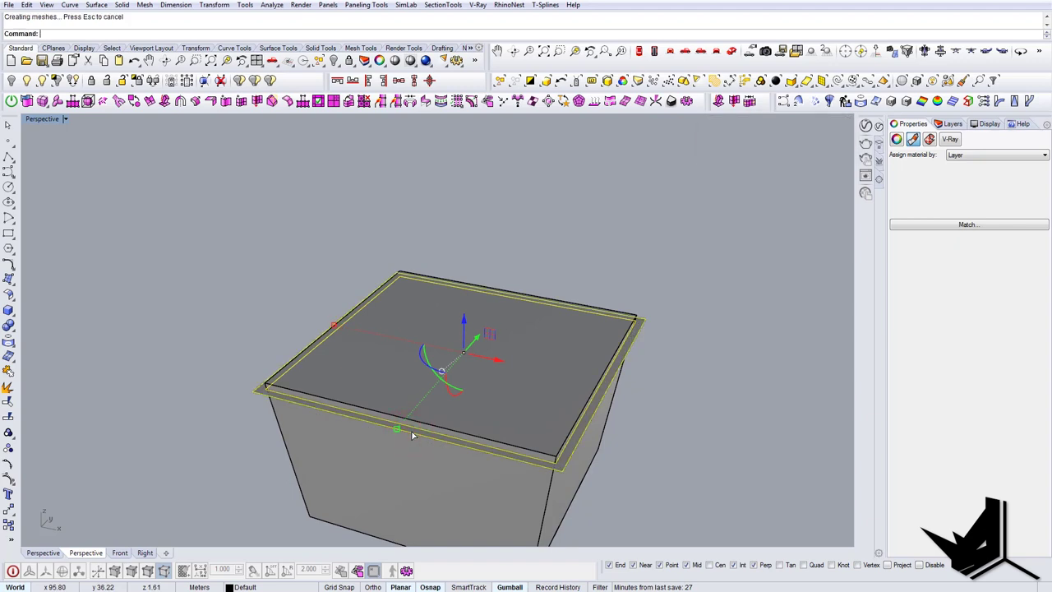
key("Escape")
Step: Extrude the ring surface vertically into a thin solid rim around the module's top
scroll(498, 429, "up", 4)
left_click(529, 476)
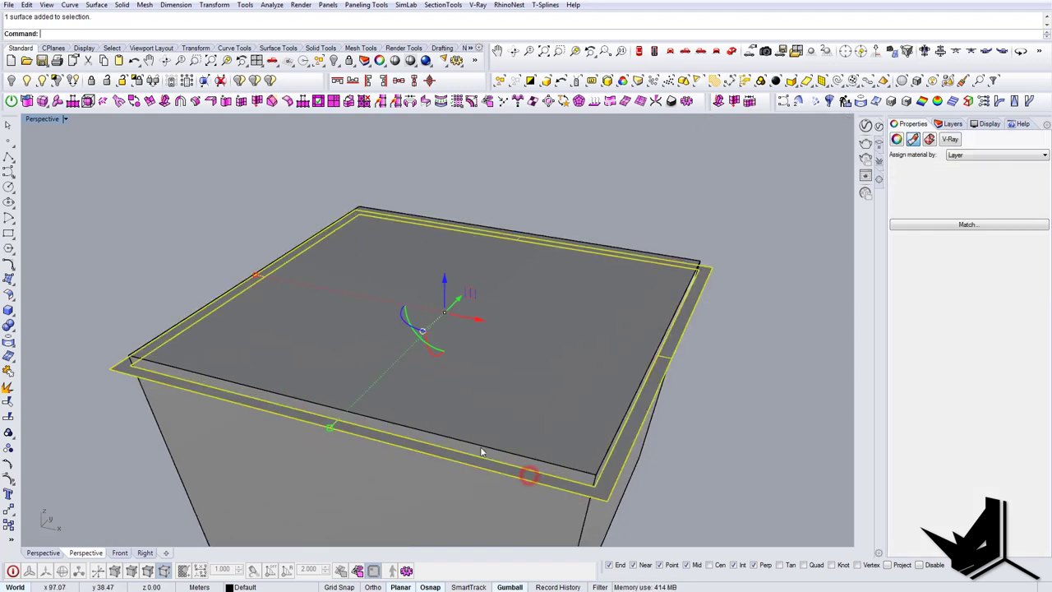
right_click_drag(484, 449, 438, 313)
left_click_drag(454, 285, 449, 283)
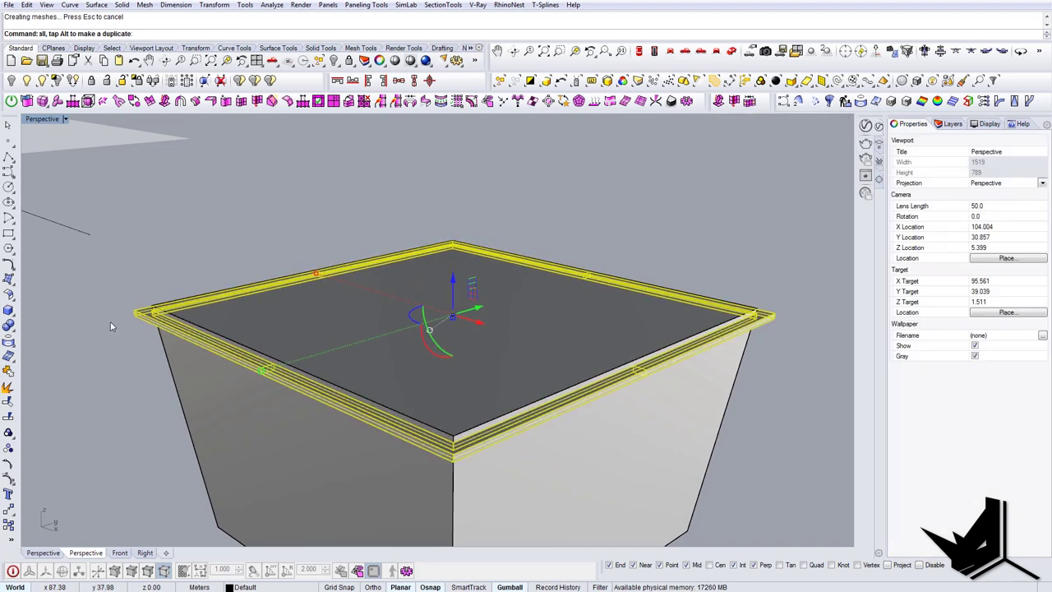
key("Escape")
Step: Scale the rim vertically from its lower outer corner until its top is level with the module's top face
scroll(112, 325, "up", 4)
left_click_drag(160, 274, 141, 322)
type("SC")
key("Return")
left_click(142, 317)
left_click(141, 306)
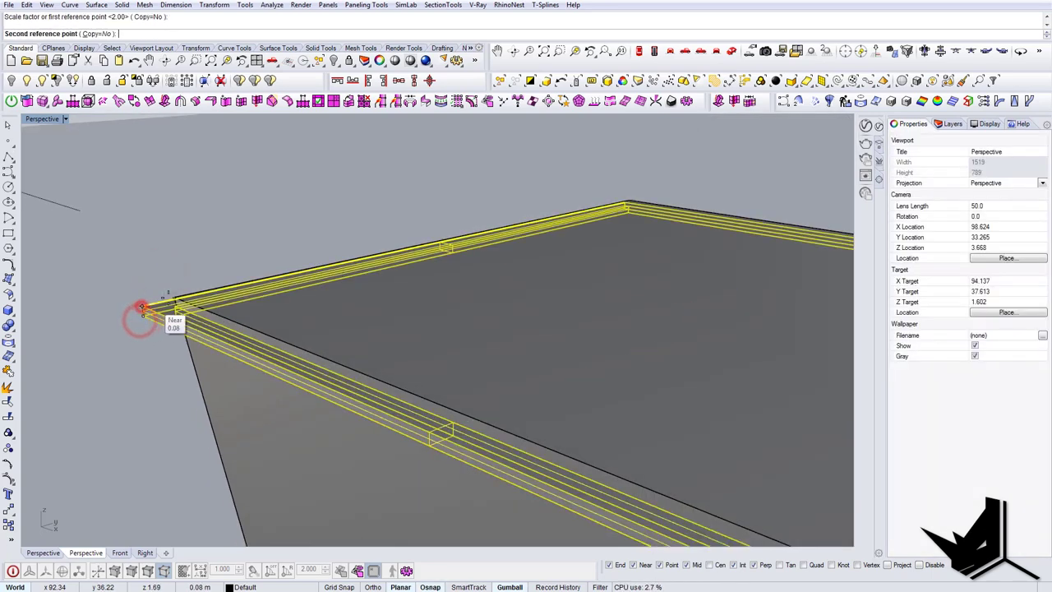
left_click(176, 301)
key("Escape")
scroll(175, 304, "down", 4)
right_click_drag(370, 351, 450, 400)
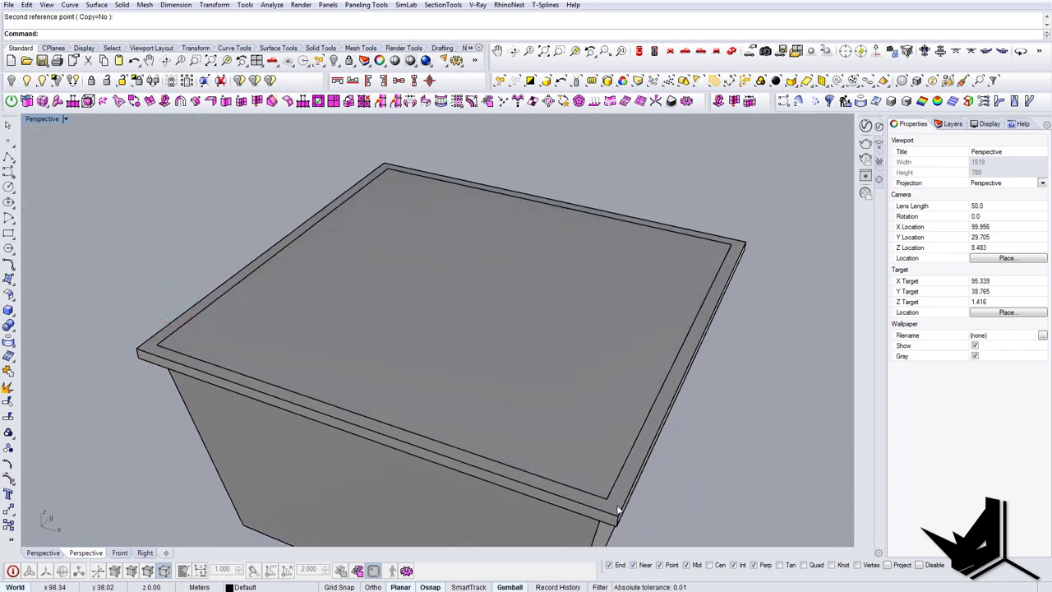
Step: Scale the rim solid slightly inward so it overlaps the module's upper edges
left_click(618, 505)
right_click_drag(570, 439, 536, 429)
left_click_drag(326, 417, 332, 416, "shift")
key("Escape")
right_click_drag(341, 422, 95, 400)
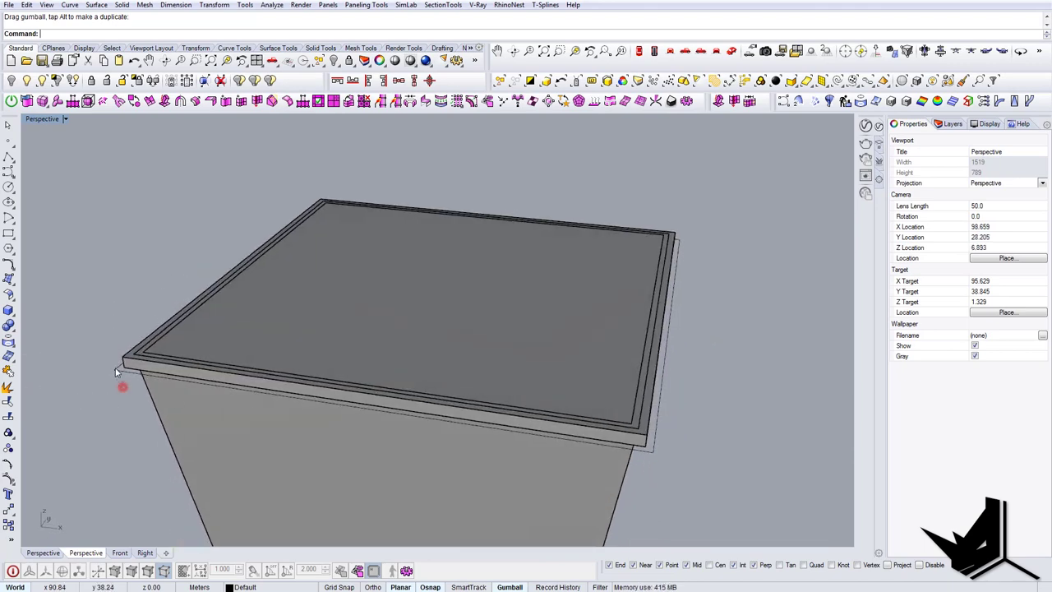
Step: Delete the leftover curve outside the rim and hide the rim solid
left_click(112, 375)
right_click_drag(519, 403, 405, 443)
key("Delete")
left_click(405, 444)
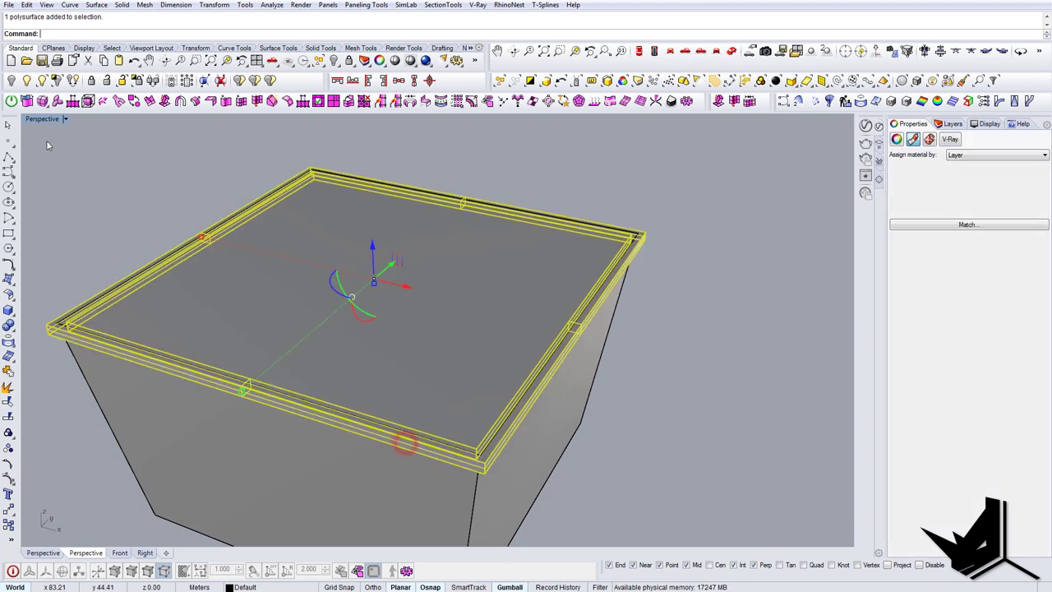
left_click(12, 78)
Step: Bring up the Taipei_101_tower photo in Windows Photo Viewer and examine the corner details of the stacked modules
right_click_drag(517, 409, 496, 372, "shift")
right_click_drag(566, 470, 520, 373, "shift")
right_click_drag(460, 473, 436, 429)
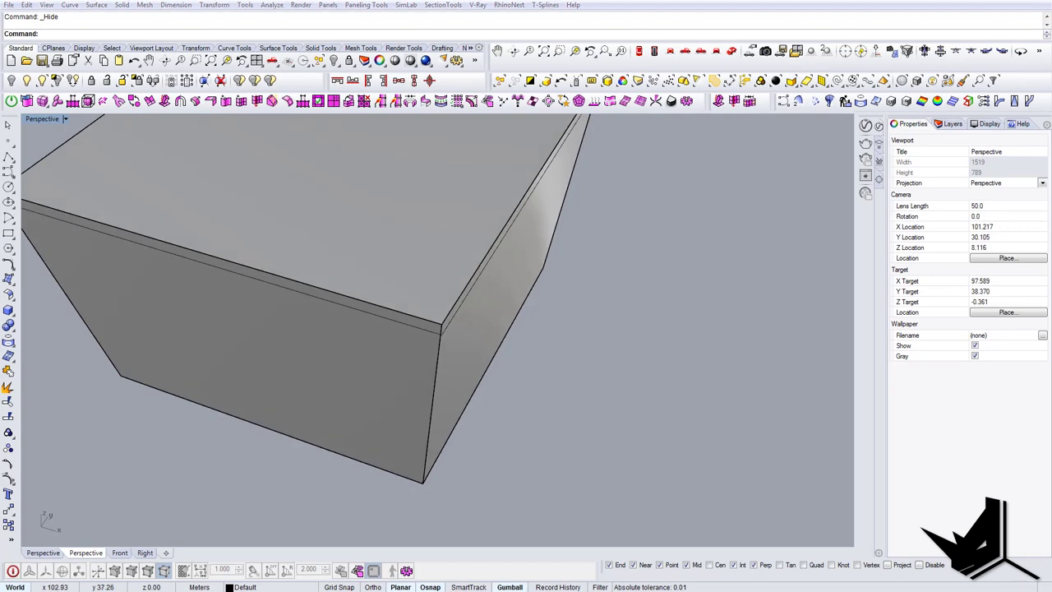
left_click_drag(1051, 261, 530, 132)
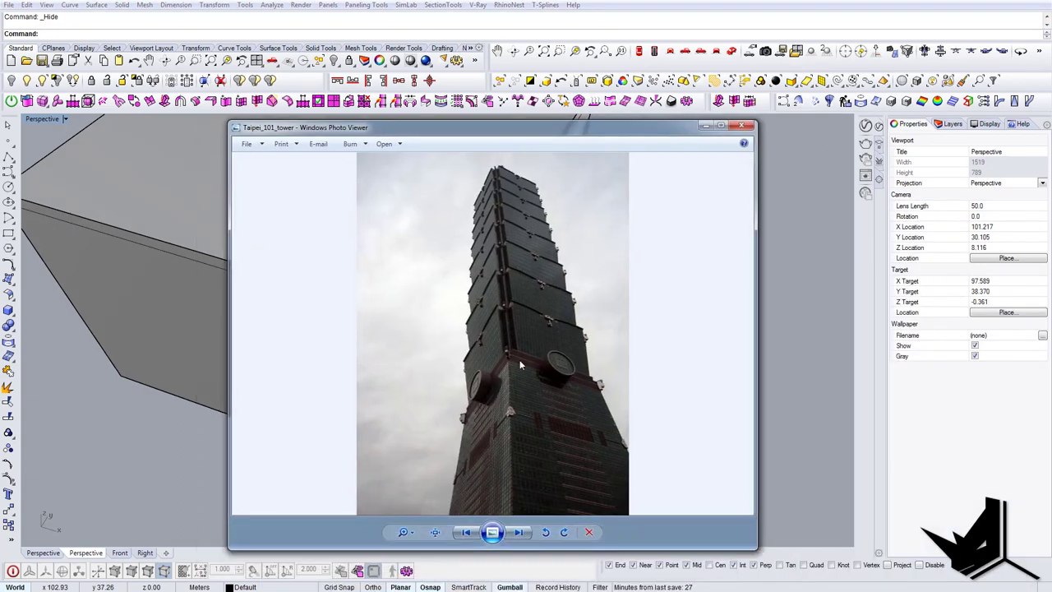
scroll(507, 309, "up", 8)
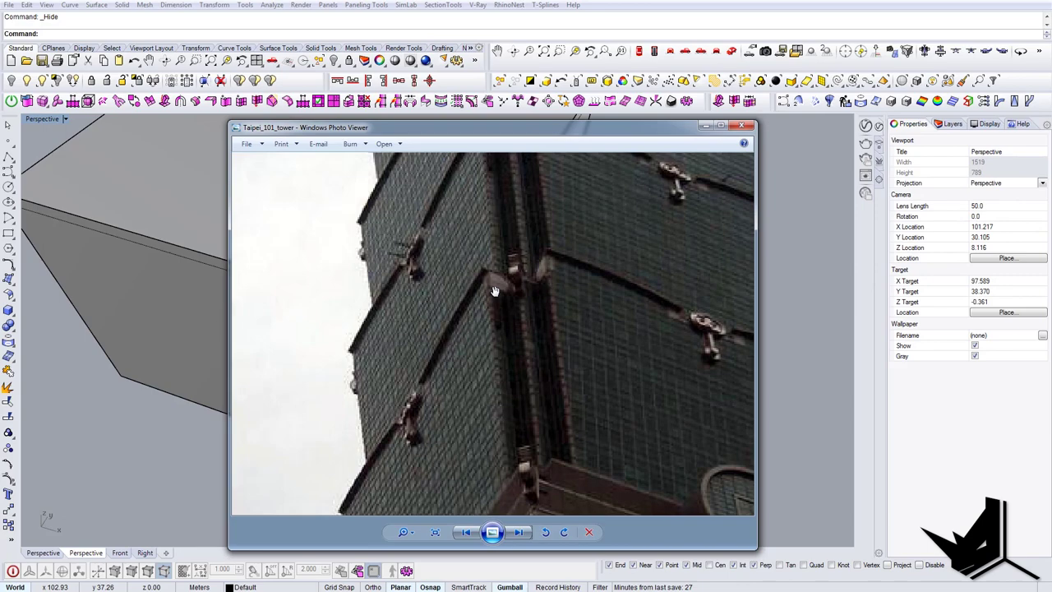
Step: Examine how the module corners step up the tower in the reference photo, and return to the Rhino model
scroll(493, 271, "down", 4)
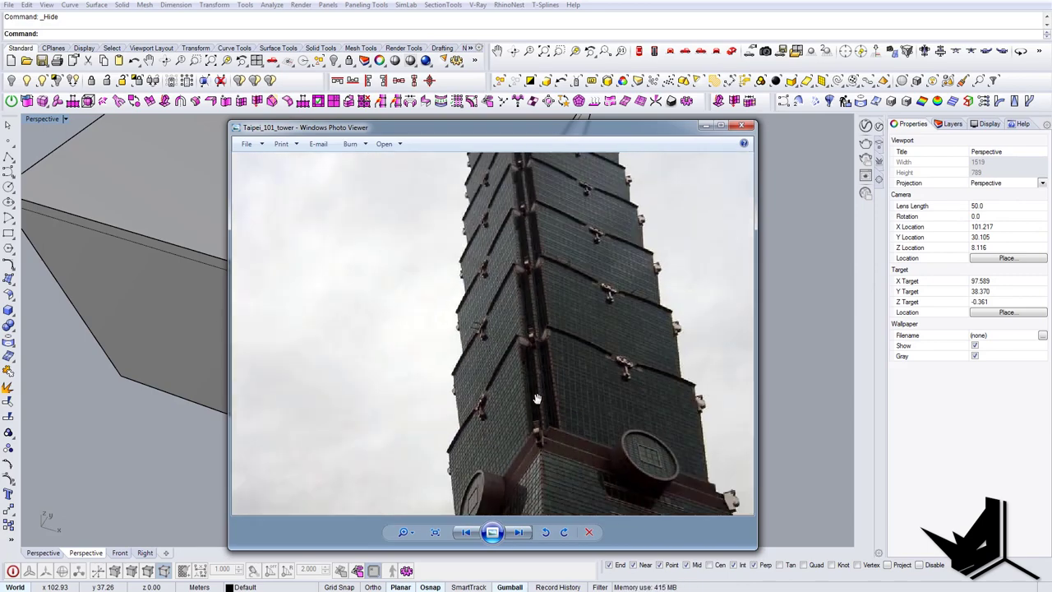
scroll(505, 257, "up", 3)
scroll(553, 360, "down", 4)
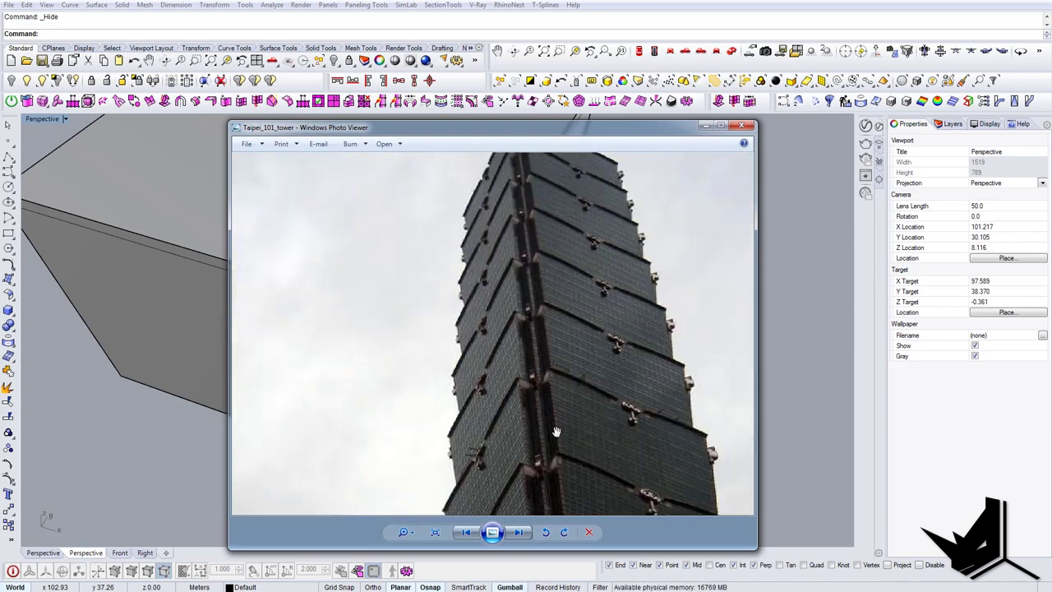
scroll(499, 220, "up", 3)
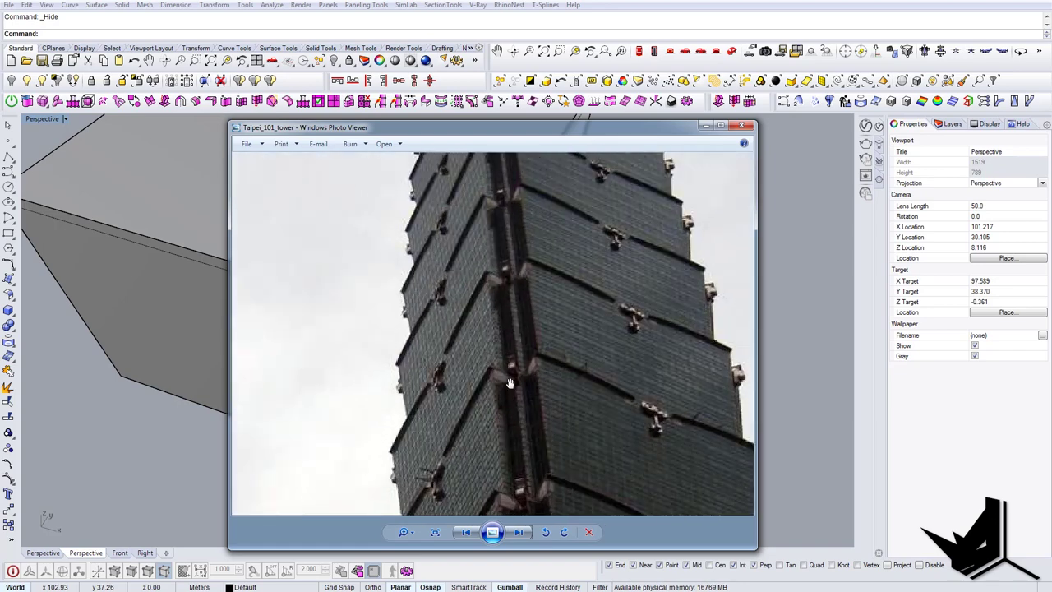
scroll(514, 313, "down", 2)
left_click(545, 130)
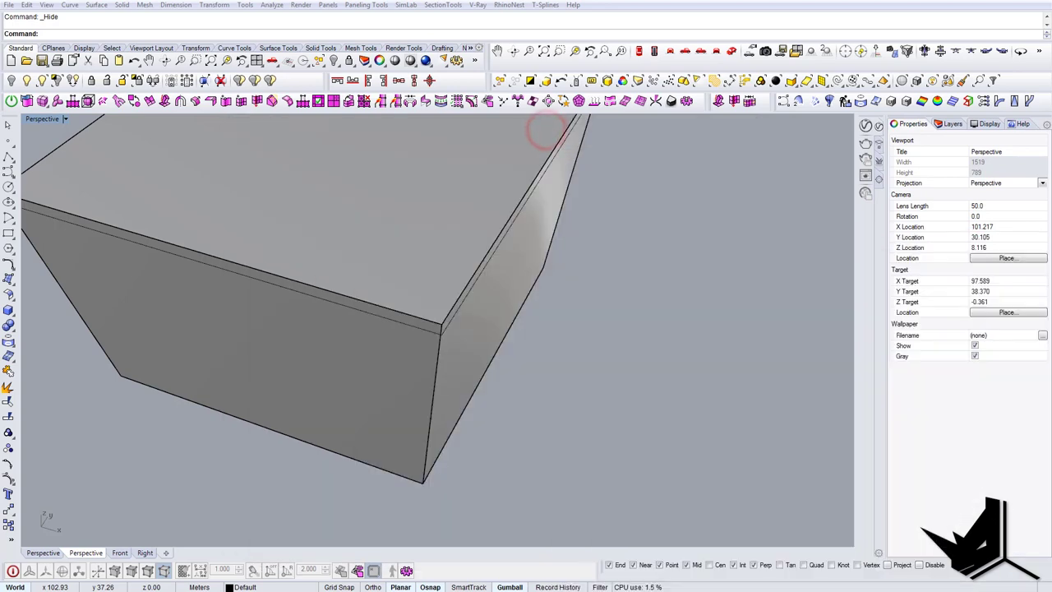
Step: Draw a small rectangle outward from the module's lower corner and add a diagonal line across it
right_click_drag(495, 390, 413, 449)
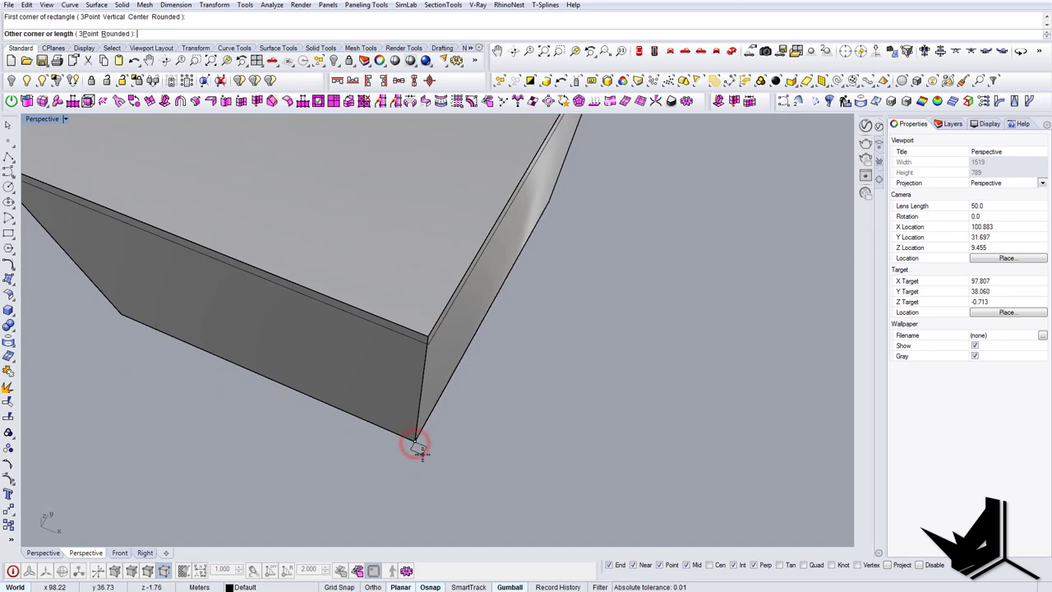
left_click(428, 336)
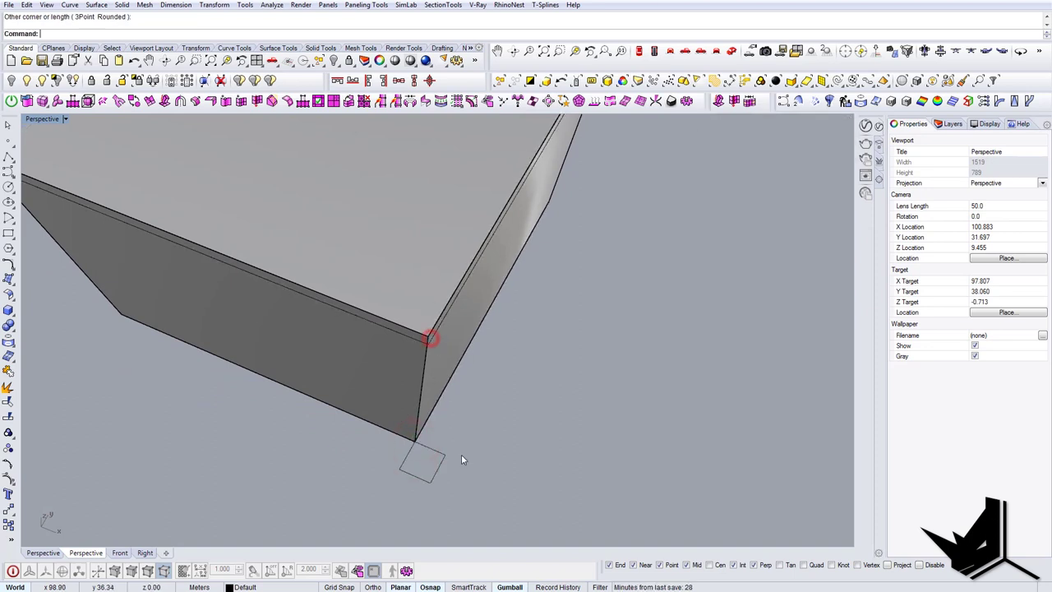
right_click_drag(461, 454, 462, 490)
left_click_drag(461, 489, 422, 457)
right_click_drag(422, 460, 441, 476)
type("ine")
key("Return")
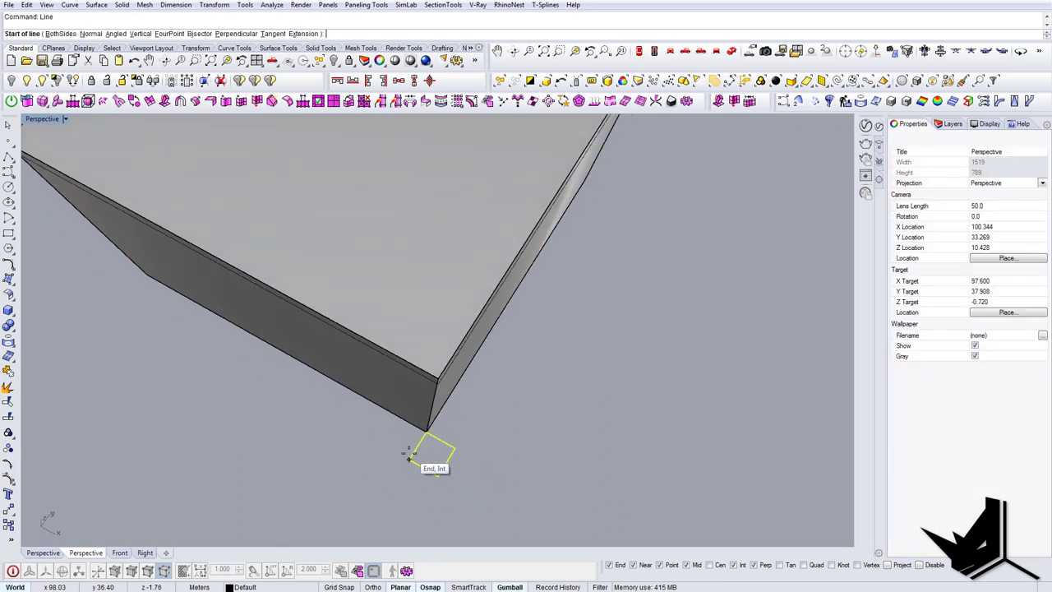
left_click(409, 456)
Step: Move the small rectangle from its diagonal's midpoint so it is centred on the module's lower corner
type("m")
key("Return")
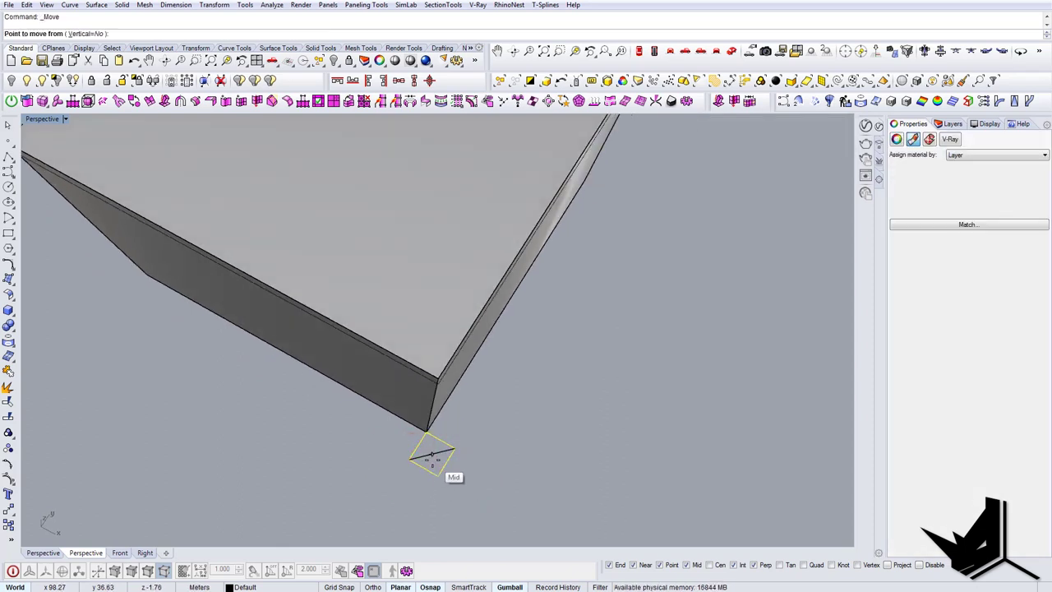
left_click(430, 458)
left_click(425, 444)
right_click_drag(425, 444, 479, 442)
key("Escape")
Step: Copy the small rectangle from the module's lower corner to the matching top corner
left_click(469, 443)
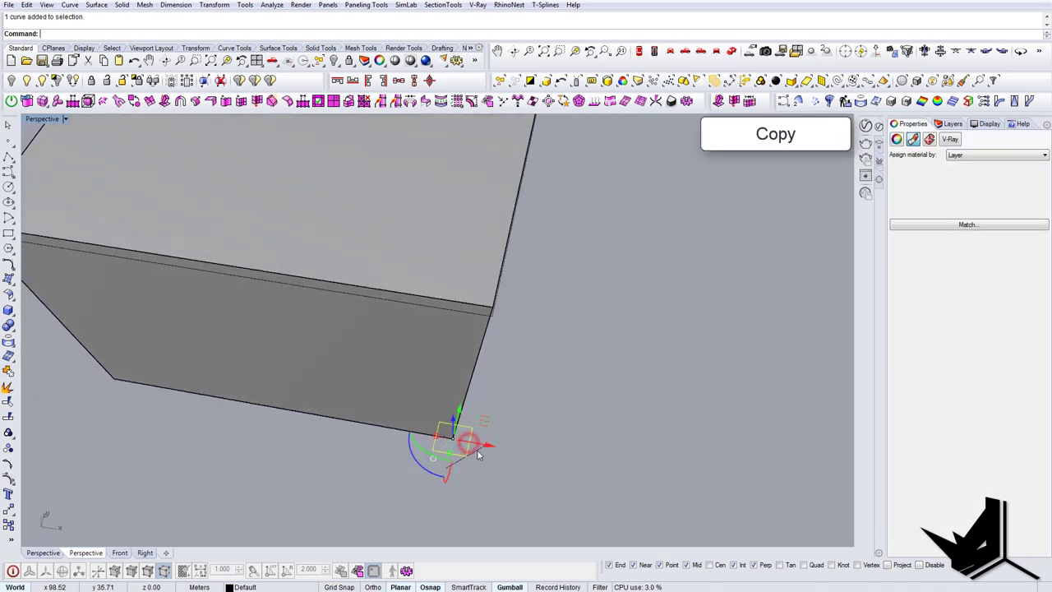
left_click(454, 437)
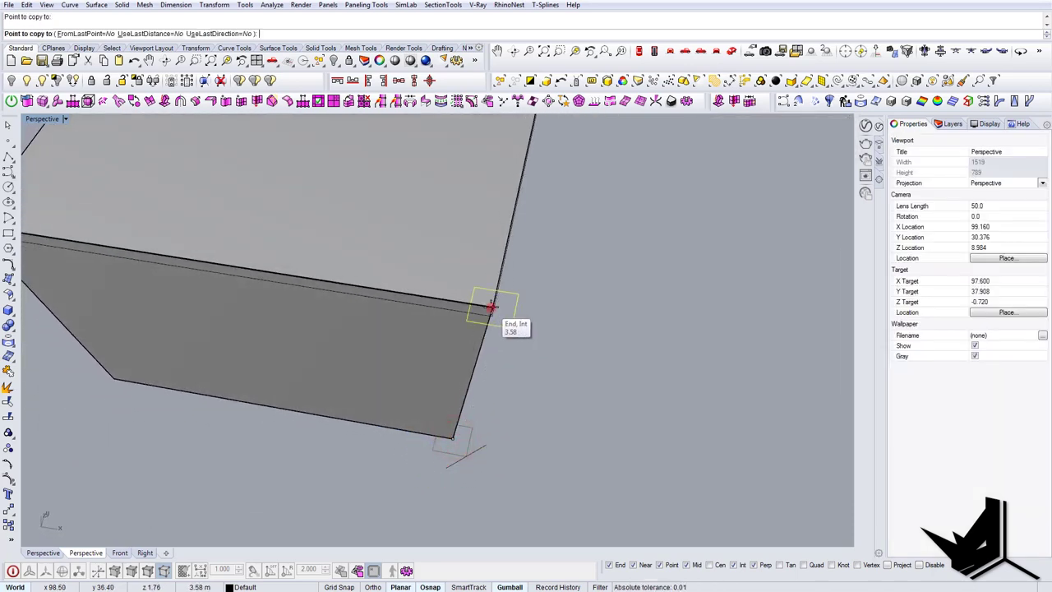
right_click(491, 306)
Step: Delete the leftover curve along the module's upper edge and the diagonal construction line near the lower corner
right_click_drag(491, 306, 432, 376)
left_click(433, 369)
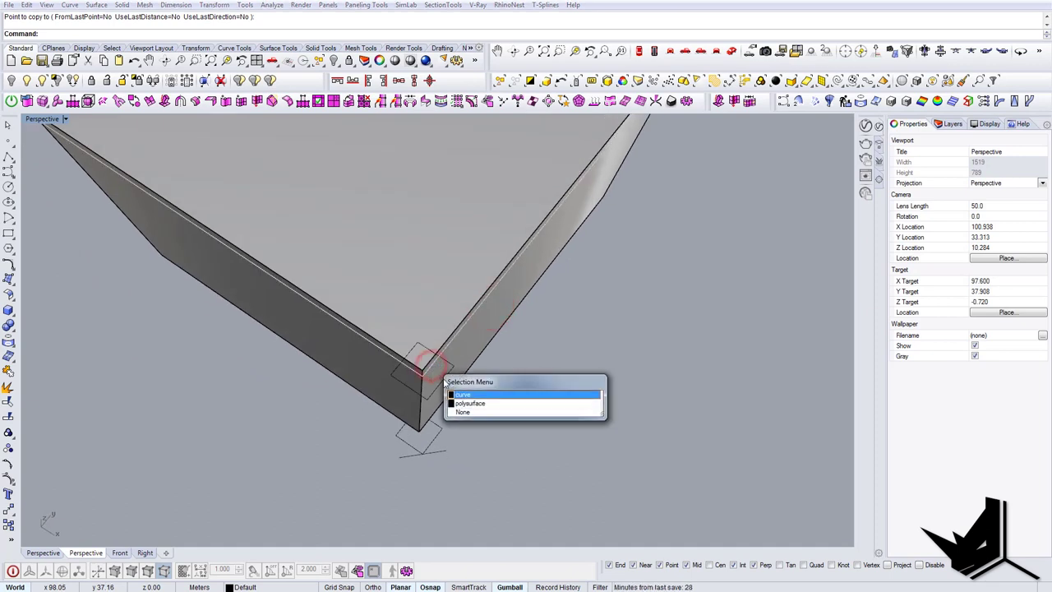
left_click(493, 386)
key("Delete")
right_click_drag(482, 399, 507, 411)
left_click(468, 443)
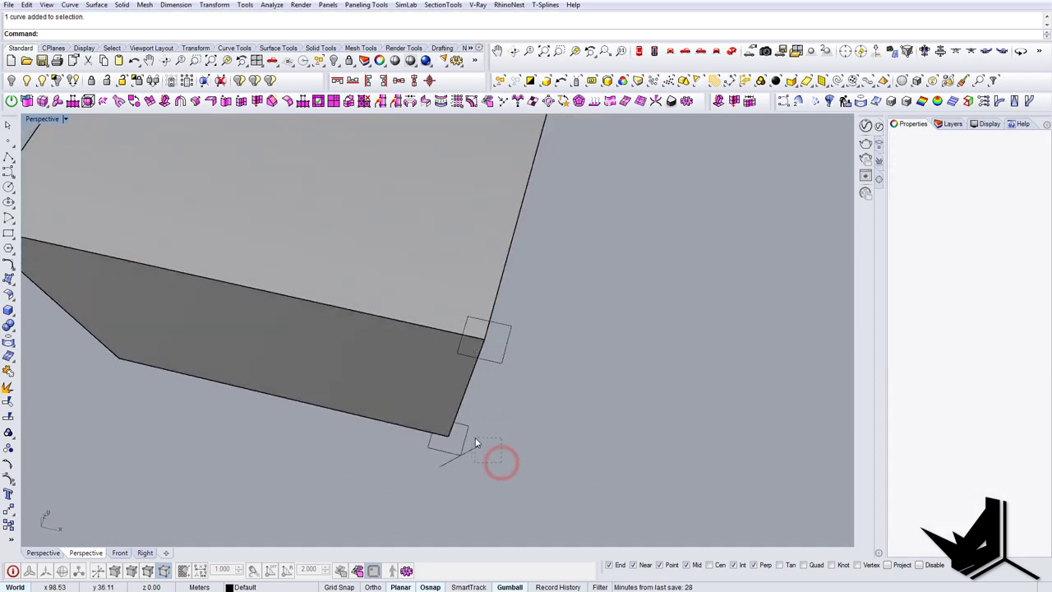
Step: Try to loft between the lower and upper corner rectangles with the Normal style
type("L")
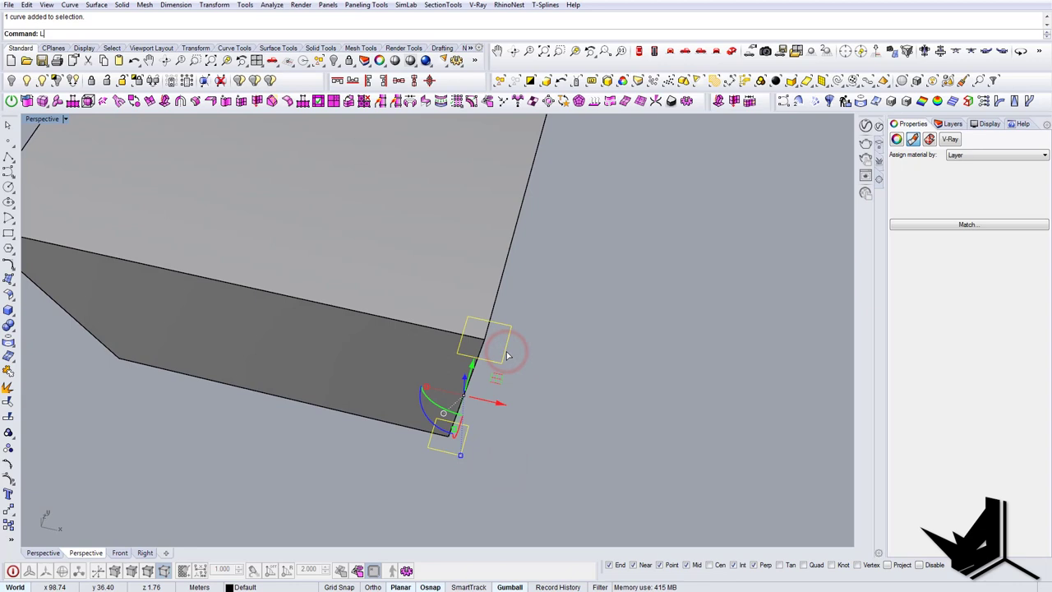
type("oft")
key("Return")
key("Return")
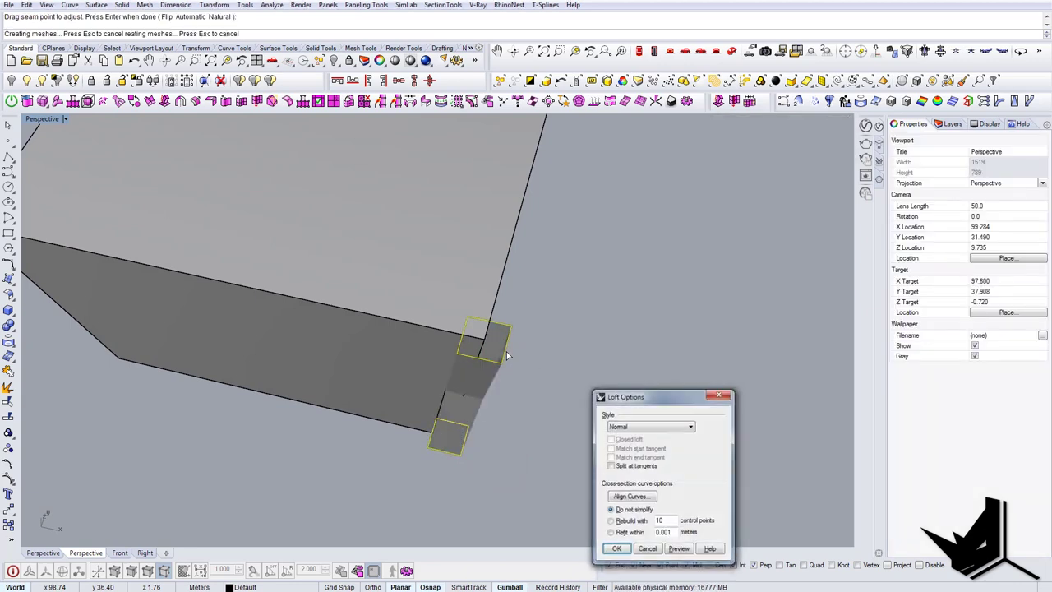
key("Return")
mouse_move(507, 355)
right_mouse_down()
mouse_move(481, 327)
mouse_move(493, 343)
right_mouse_up()
Step: Flip the upper rectangle's direction and loft both corner rectangles in Normal style with their seam points aligned at matching edge midpoints
left_click(472, 347)
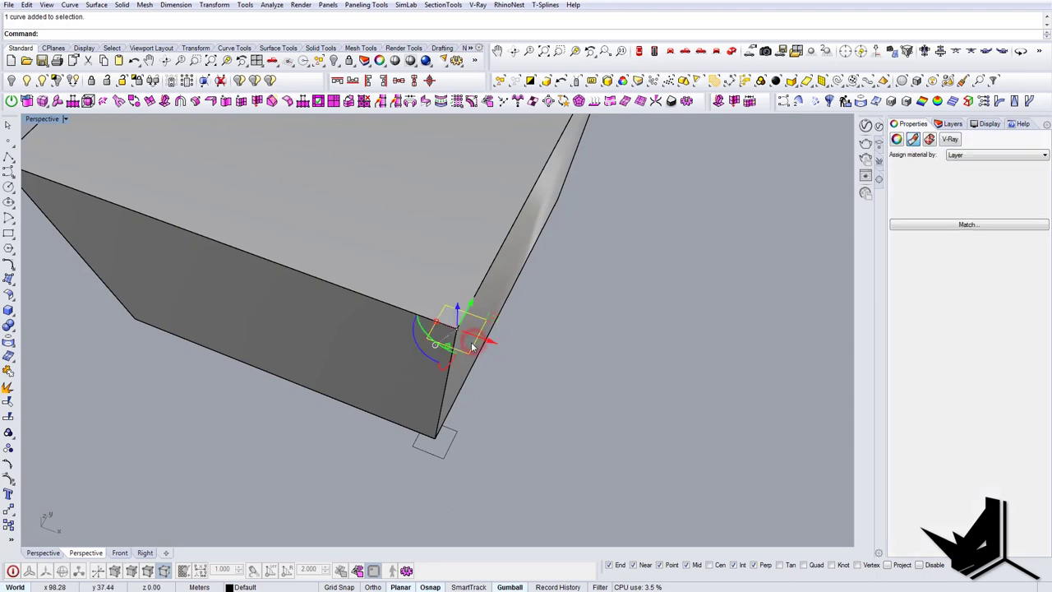
type("Flip")
key("Return")
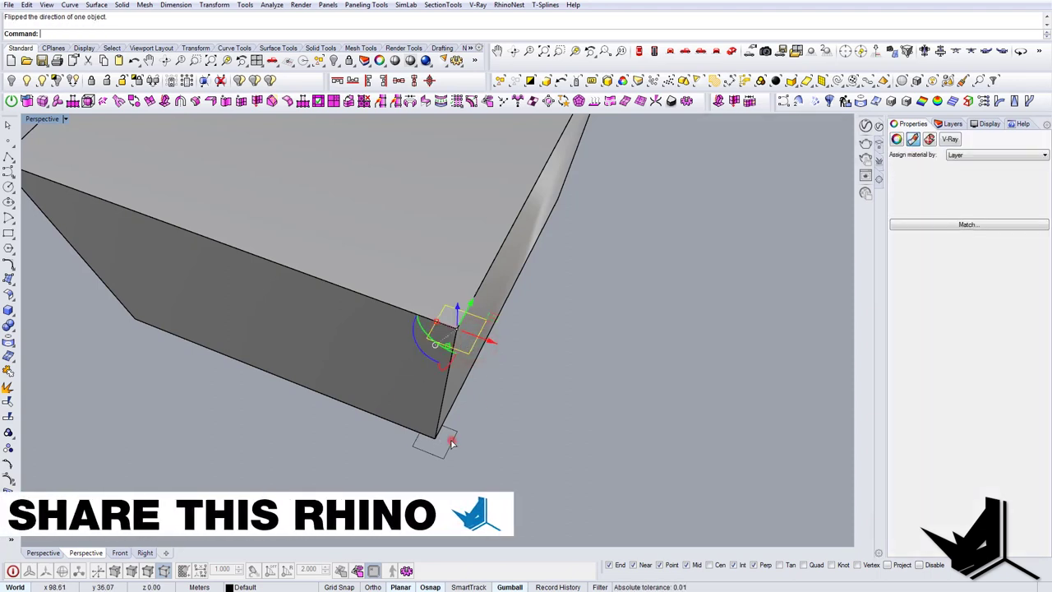
type("Loft")
key("Return")
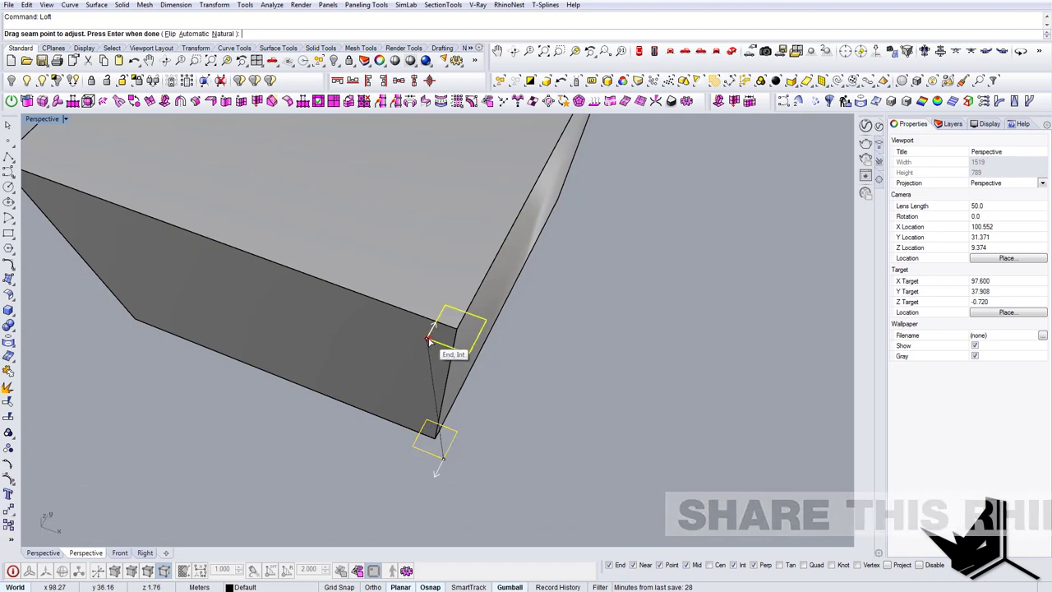
left_click_drag(427, 337, 468, 355)
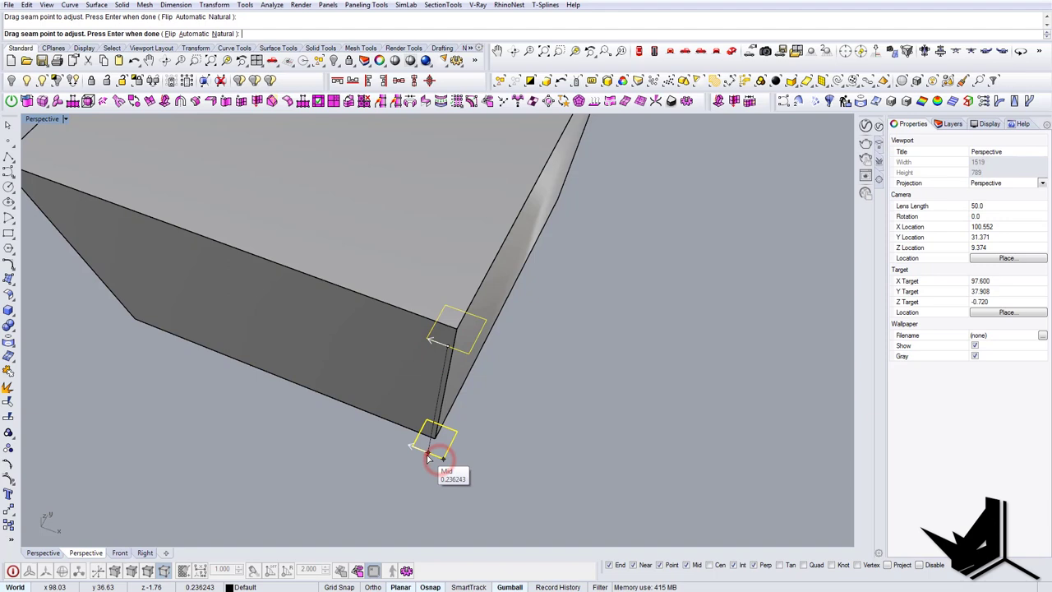
key("Return")
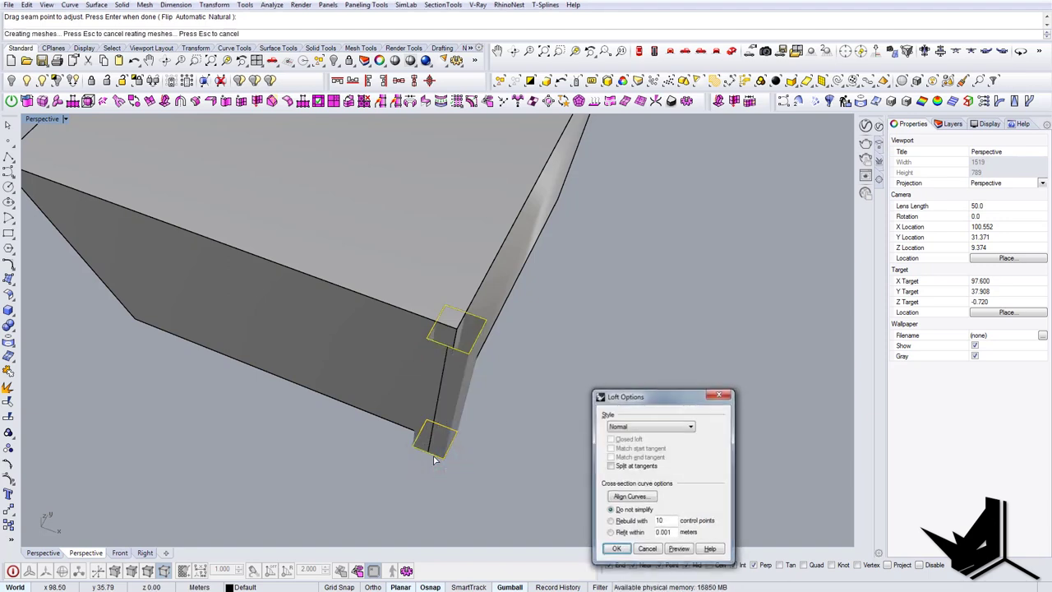
key("Return")
Step: Cap the lofted corner post and merge all its coplanar faces with MergeAllFaces
right_click_drag(434, 450, 386, 400)
left_click(388, 403)
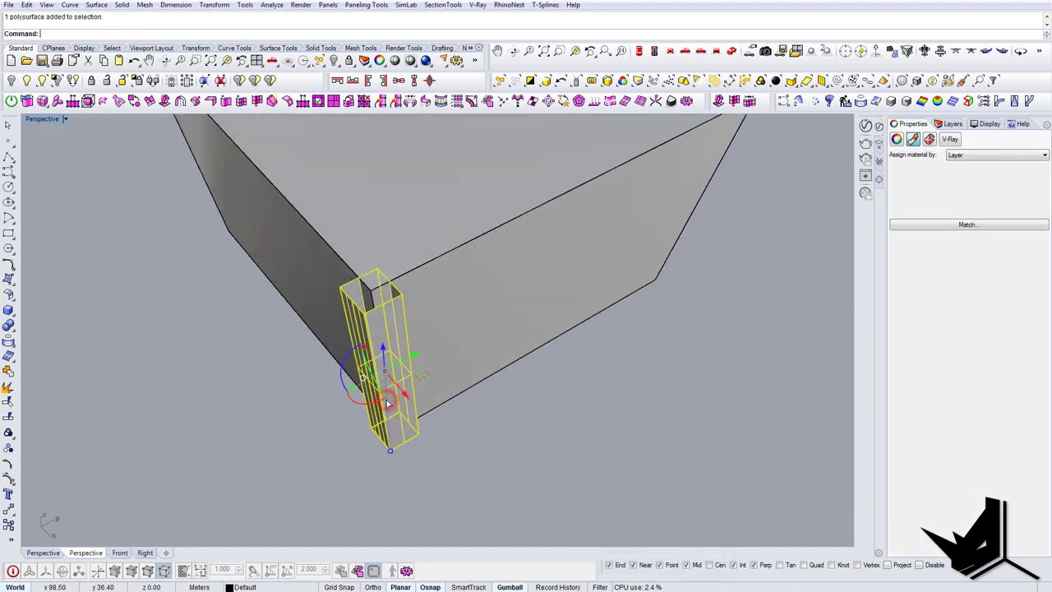
key("Return")
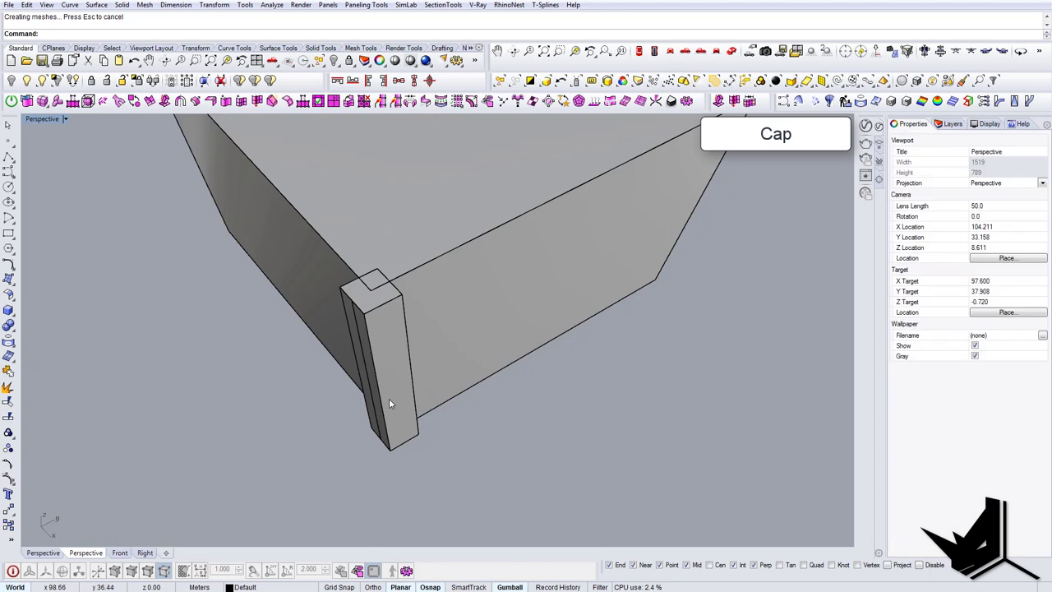
left_click(389, 397)
type("M")
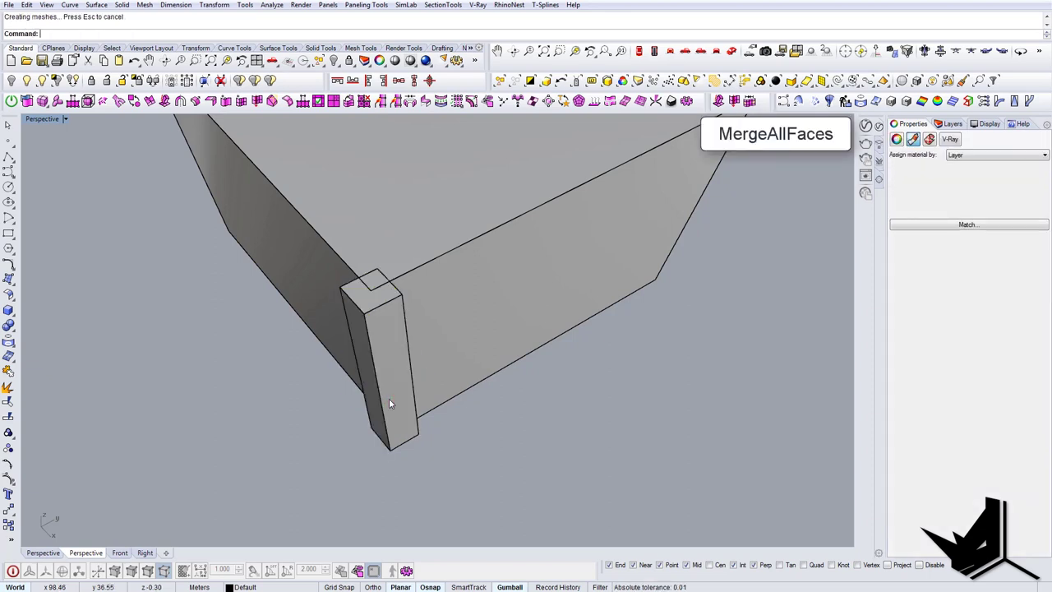
Step: Mirror the corner post across the middle of the module to the neighbouring corner
right_click_drag(389, 398, 446, 396)
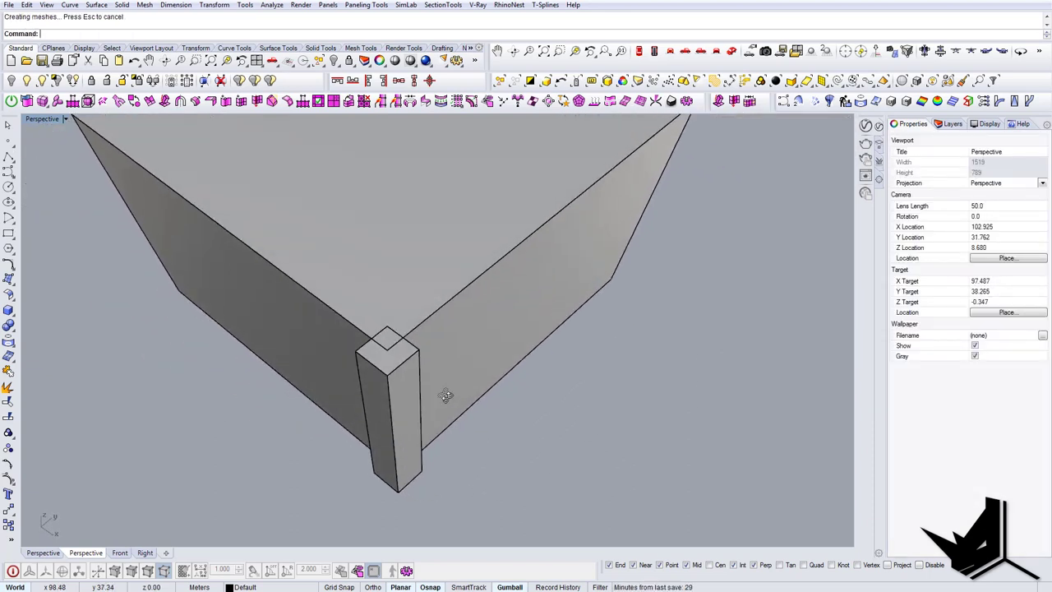
left_click(405, 405)
scroll(407, 405, "down", 5)
right_click_drag(493, 447, 469, 465)
type("mi")
key("Return")
left_click(451, 407)
left_click(476, 435)
key("Escape")
Step: Mirror the two corner posts to the opposite side of the module
left_click_drag(231, 323, 638, 466)
right_click_drag(631, 461, 558, 415)
type("mi")
key("Return")
left_click(451, 417)
left_click(448, 441)
key("Return")
left_click(345, 295)
left_click(345, 295)
key("Escape")
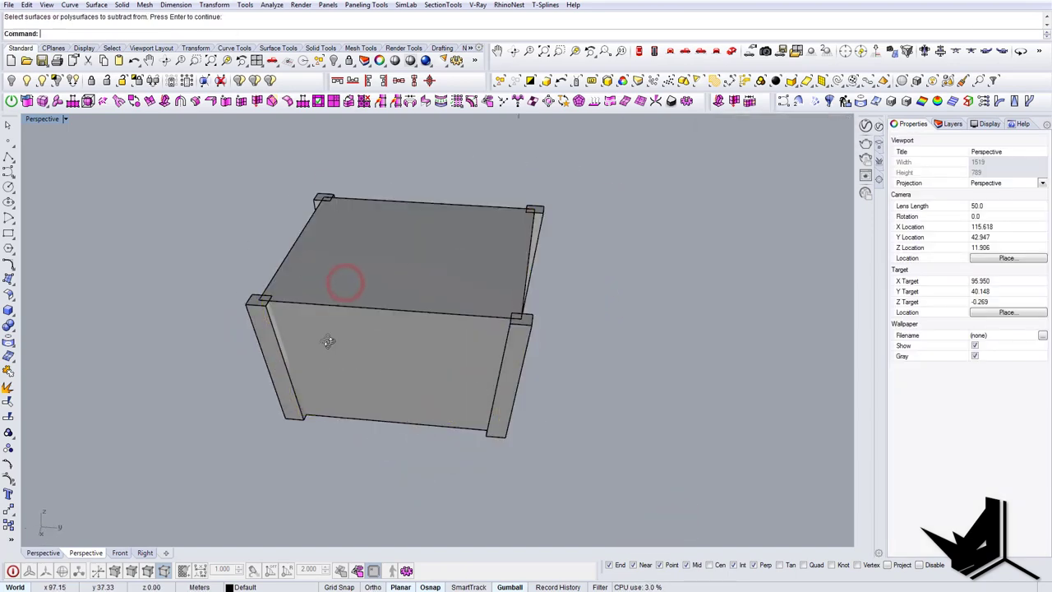
Step: Try to subtract the corner posts from the module with a Boolean difference
right_click_drag(328, 340, 392, 357)
type("b")
key("Return")
left_click(405, 306)
right_click_drag(405, 306, 380, 272)
key("Return")
left_click_drag(193, 169, 616, 462)
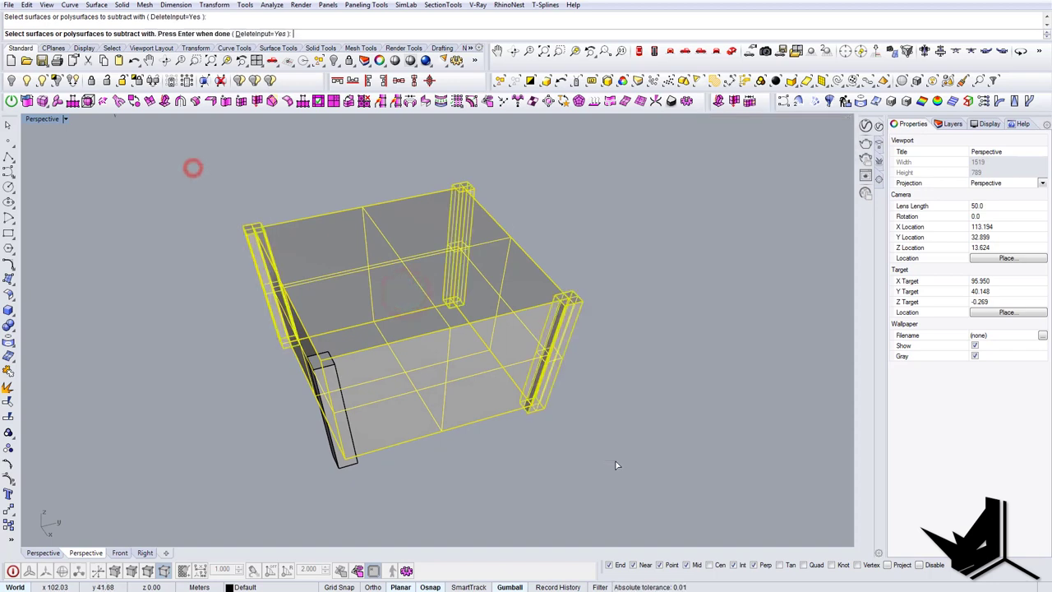
key("Return")
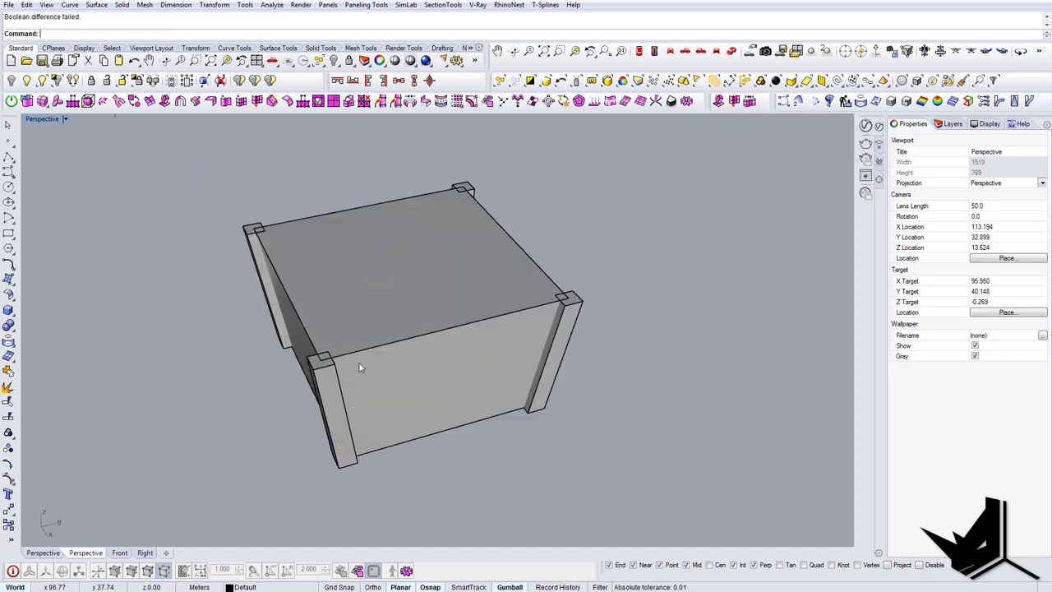
Step: Lengthen the original corner post with Scale1D from its edge midpoint so it extends past the module's top and bottom
right_click_drag(359, 364, 532, 471)
scroll(501, 416, "up", 7)
left_click(496, 413)
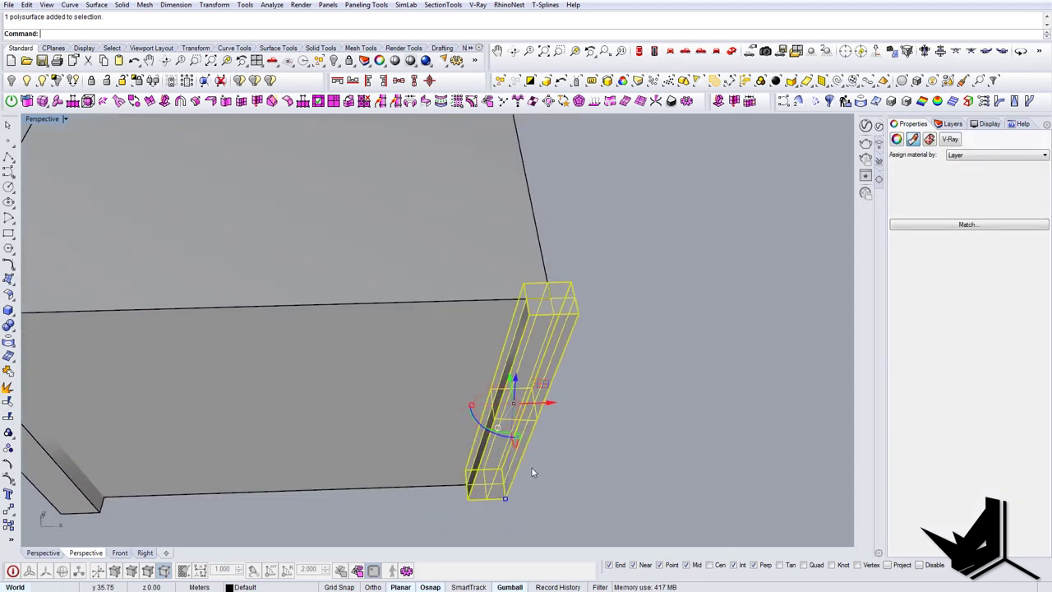
key("Return")
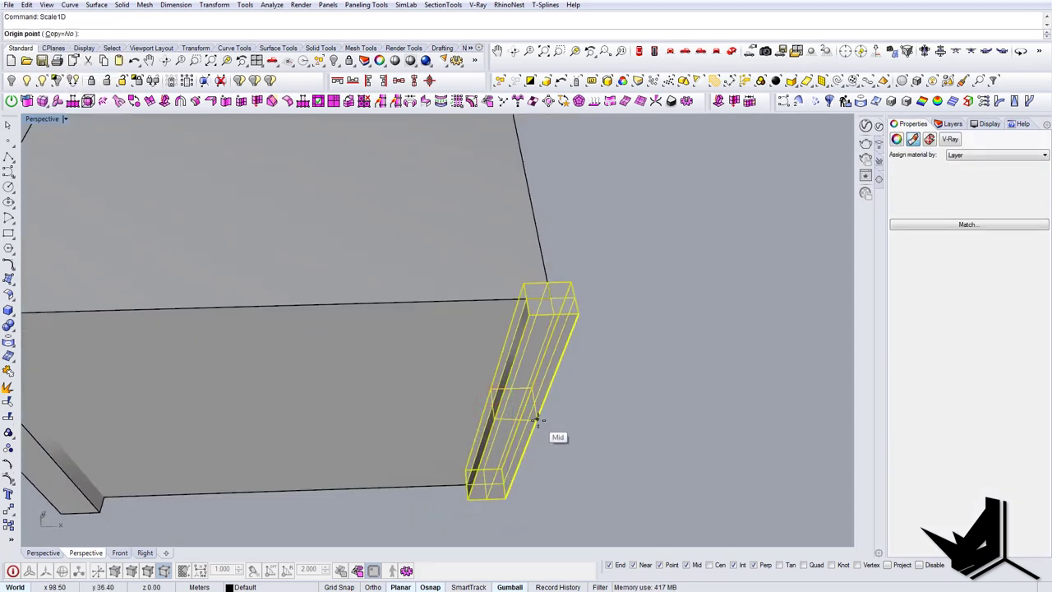
left_click(538, 420)
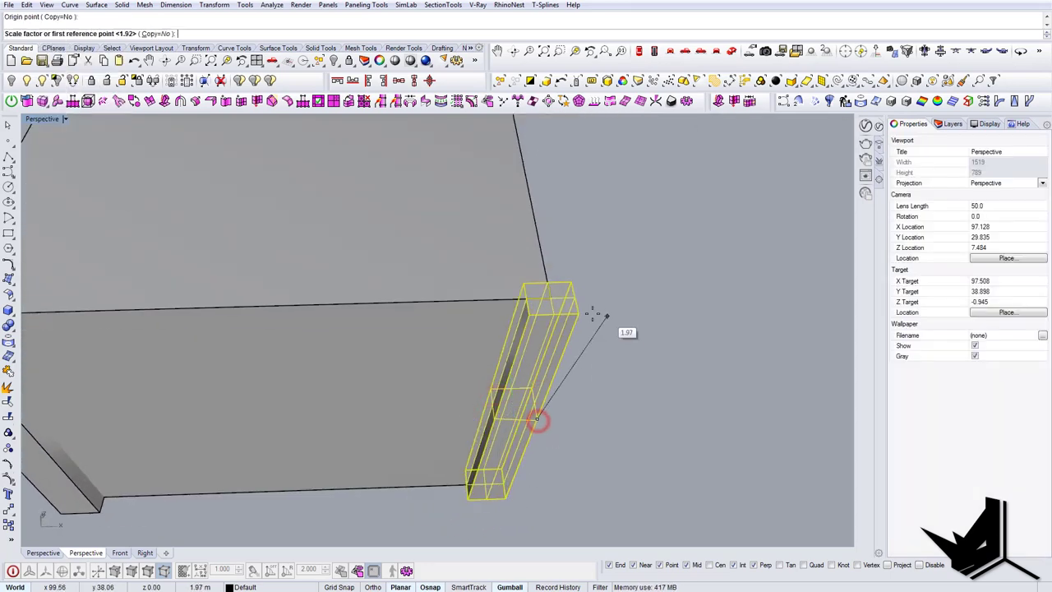
left_click(629, 277)
Step: Delete the three mirrored short posts from the other corners of the module
right_click_drag(626, 284, 395, 308)
scroll(505, 375, "down", 5)
left_click(321, 305)
key("Delete")
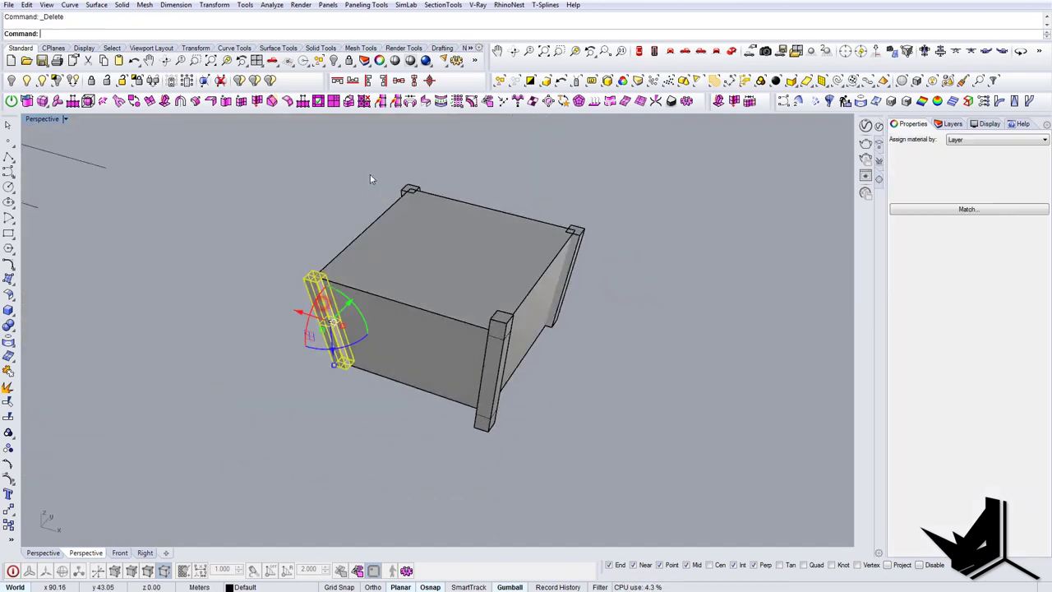
left_click_drag(366, 162, 475, 348)
key("Delete")
left_click_drag(255, 196, 376, 376)
key("Delete")
left_click_drag(526, 184, 619, 354)
key("Delete")
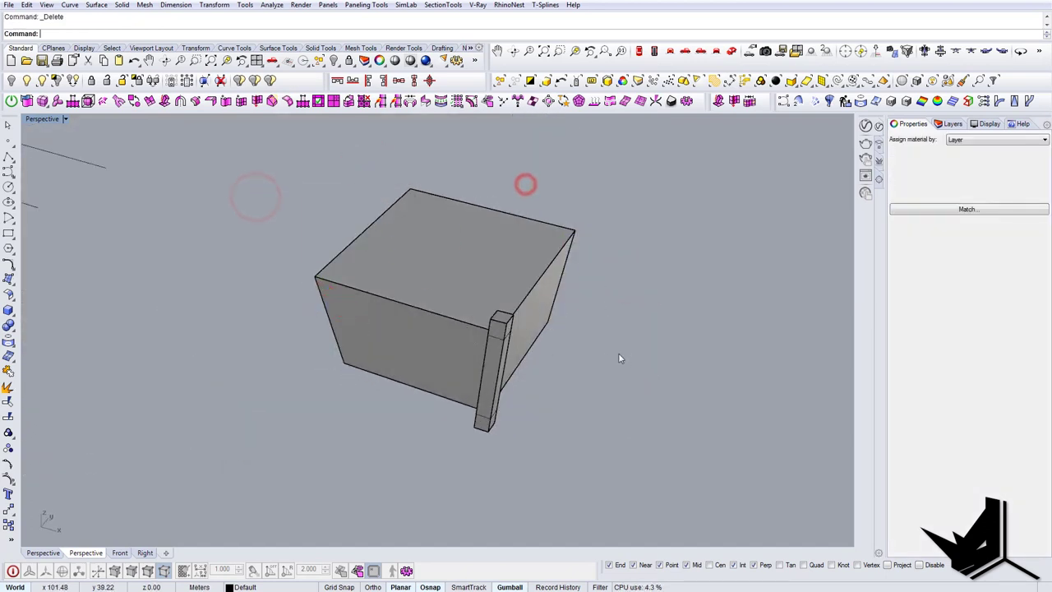
Step: Mirror the lengthened corner post across the module to the adjacent corner
left_click(483, 369)
right_click_drag(526, 401, 483, 407)
type("Mirror")
key("Return")
left_click(503, 389)
left_click(540, 402)
key("Escape")
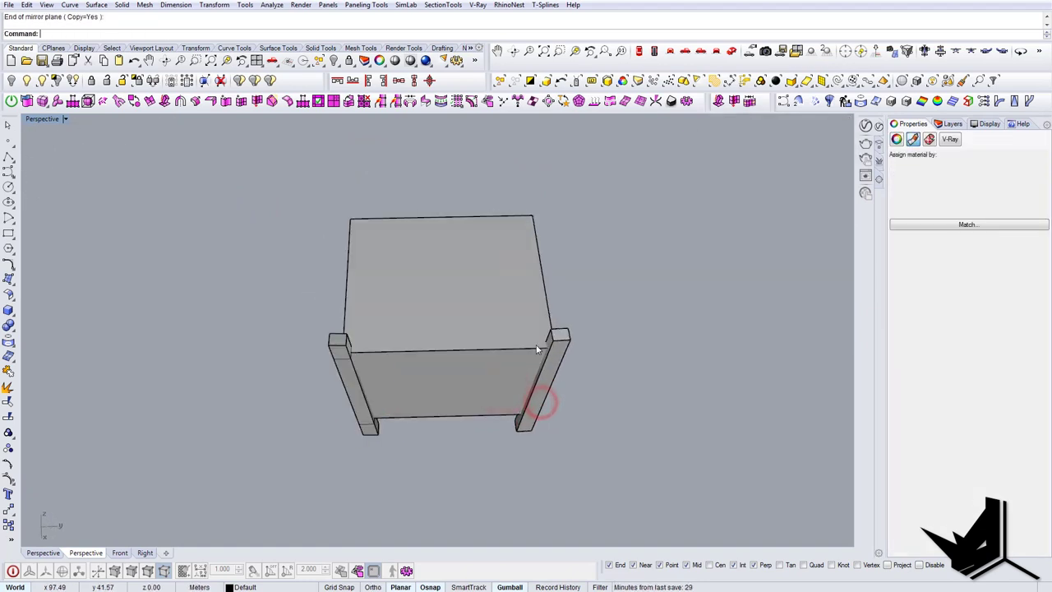
Step: Mirror both lengthened corner posts so all four corners of the module have one
left_click(559, 341)
left_click(343, 344, "shift")
right_click_drag(332, 385, 431, 417)
key("Return")
left_click(374, 391)
left_click(334, 406)
Step: Subtract the four lengthened corner posts from the module with BooleanDifference to notch its corners
type("B")
key("Return")
left_click(382, 281)
key("Return")
right_click_drag(383, 283, 399, 247)
left_click(344, 404)
left_click(349, 203)
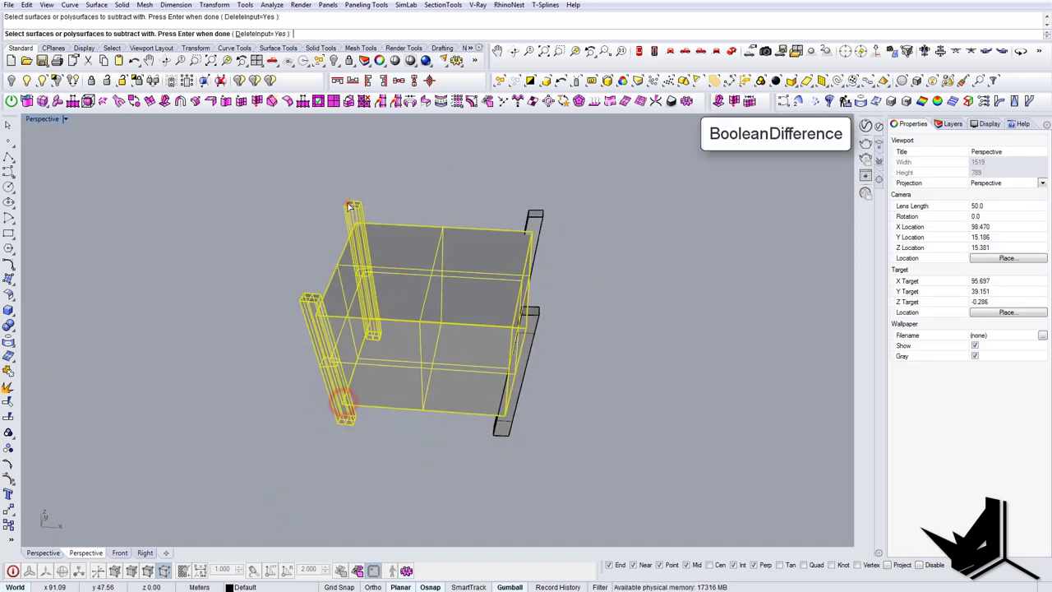
left_click(531, 319)
key("Return")
Step: Delete the leftover flat extrusion at the base of the notched module
right_click_drag(531, 322, 444, 379)
scroll(447, 395, "up", 6)
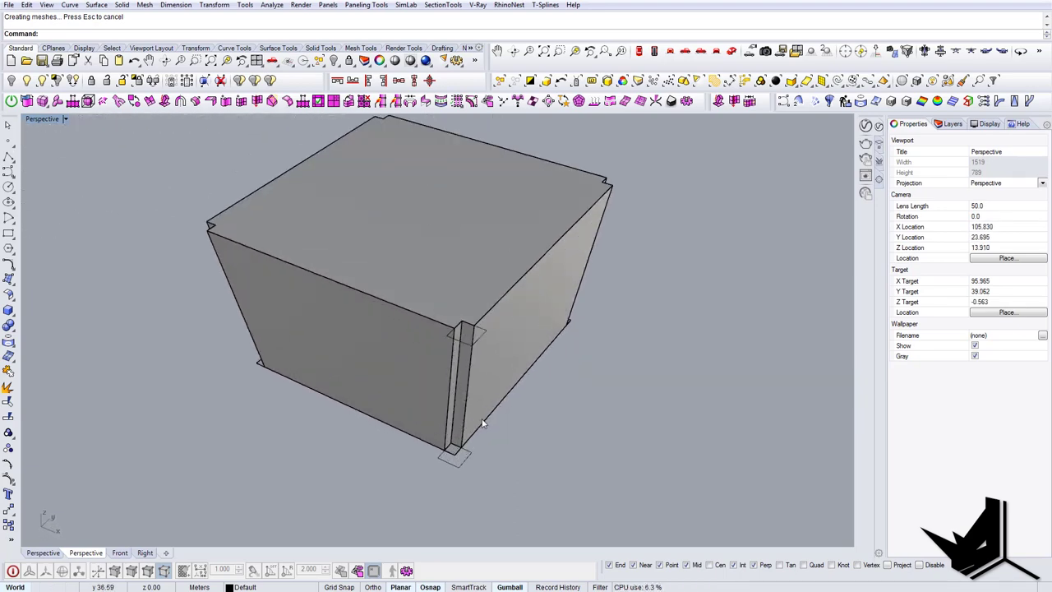
scroll(467, 458, "up", 1)
left_click(452, 457)
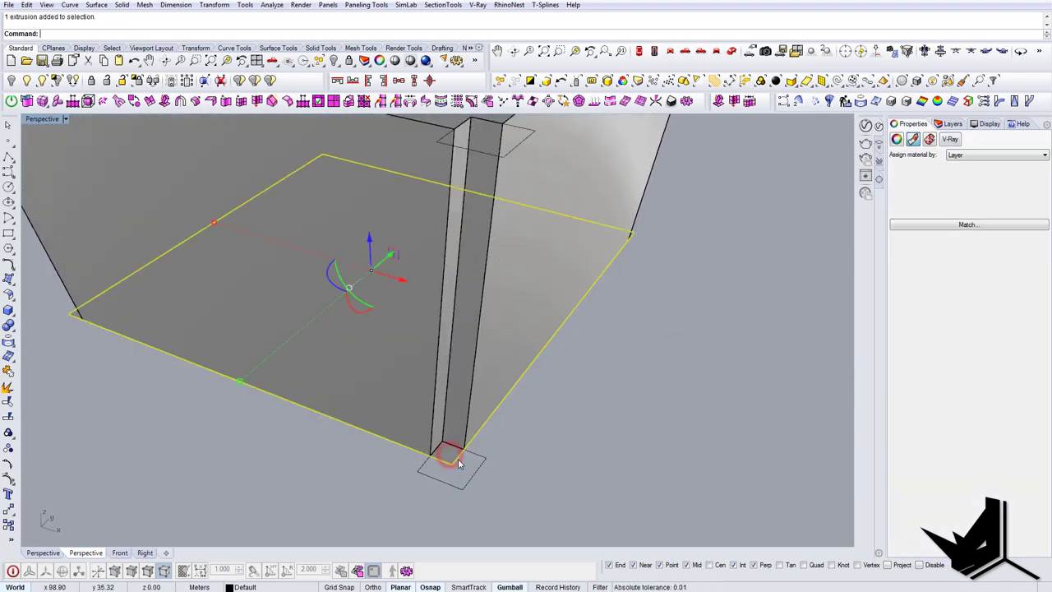
mouse_move(451, 456)
right_mouse_down()
mouse_move(471, 293)
mouse_move(484, 446)
right_mouse_up()
key("Delete")
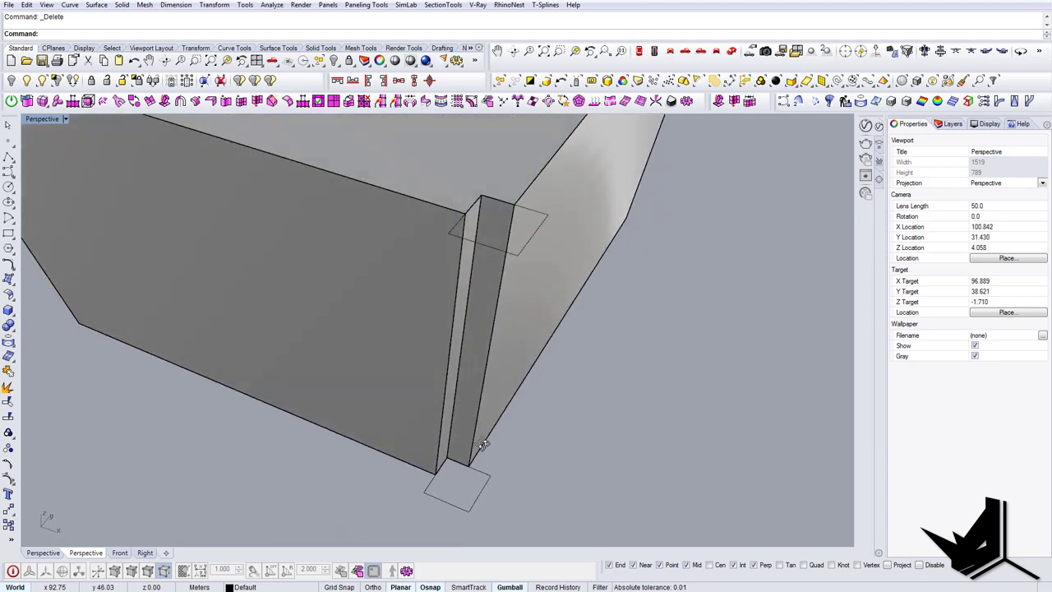
scroll(481, 446, "down", 9)
left_click(244, 258)
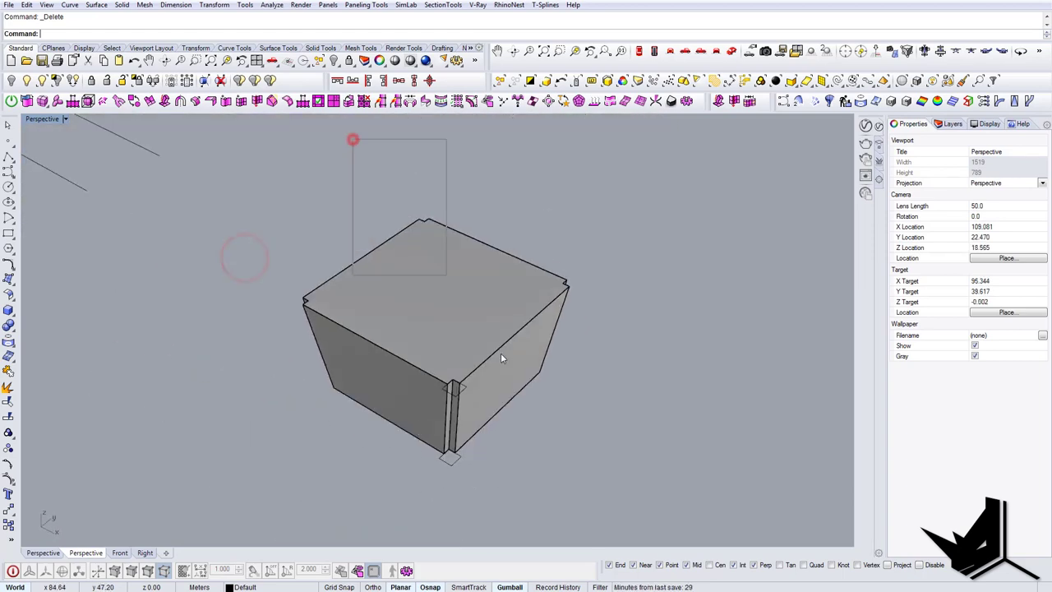
right_click_drag(549, 502, 575, 395)
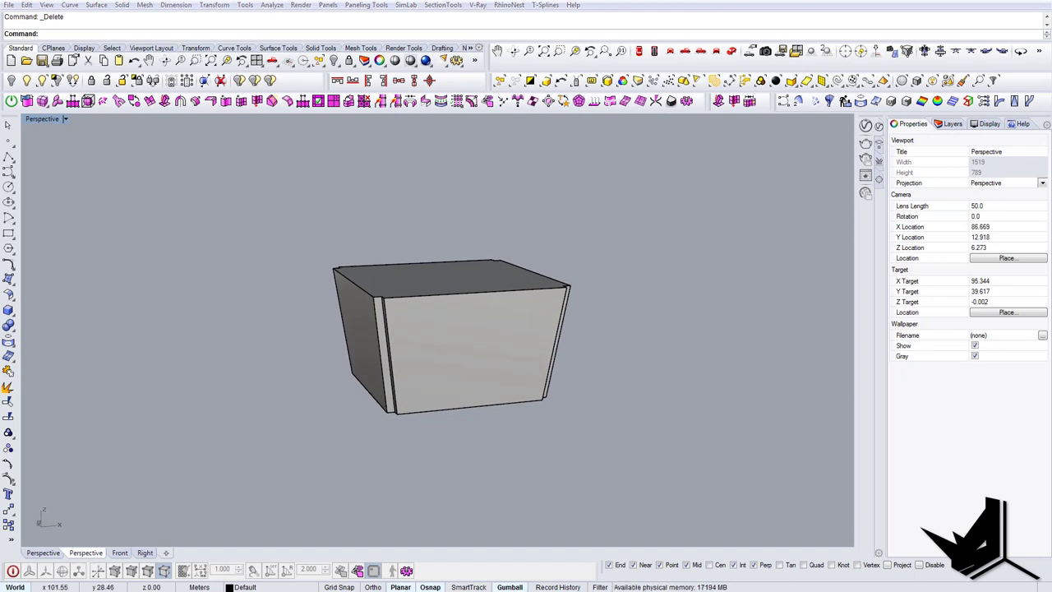
Step: Switch to the Taipei_101_tower reference photo and examine the modules' upper edges and corner notches
left_click_drag(781, 591, 655, 174)
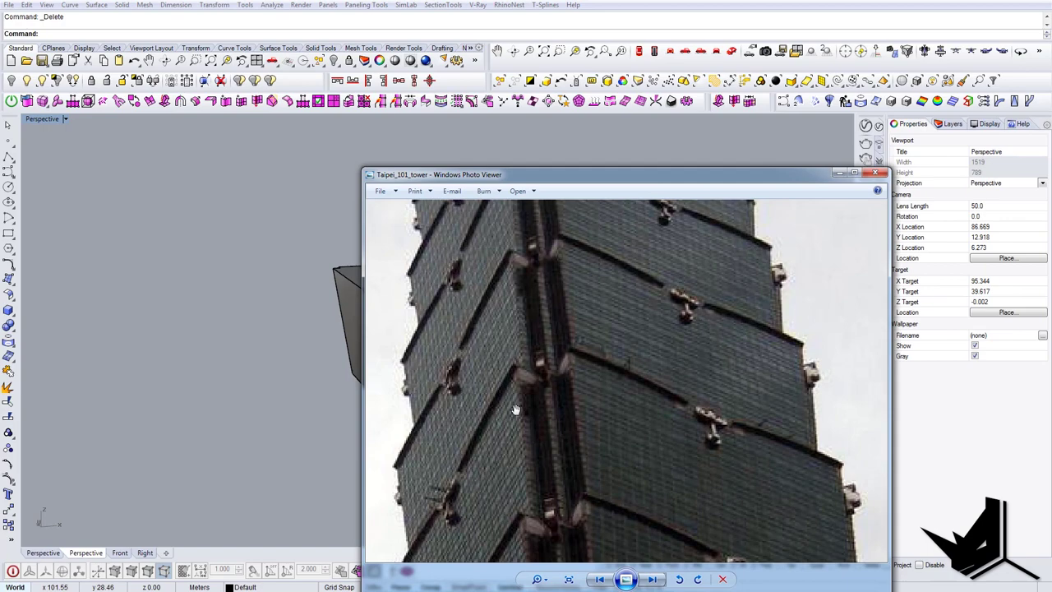
scroll(576, 411, "down", 3)
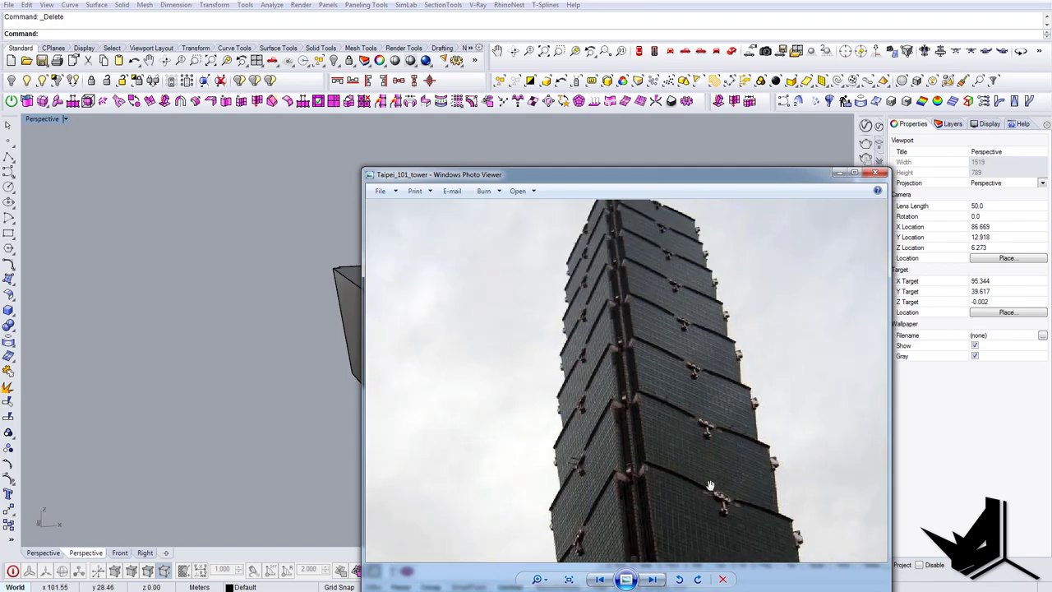
scroll(590, 521, "up", 3)
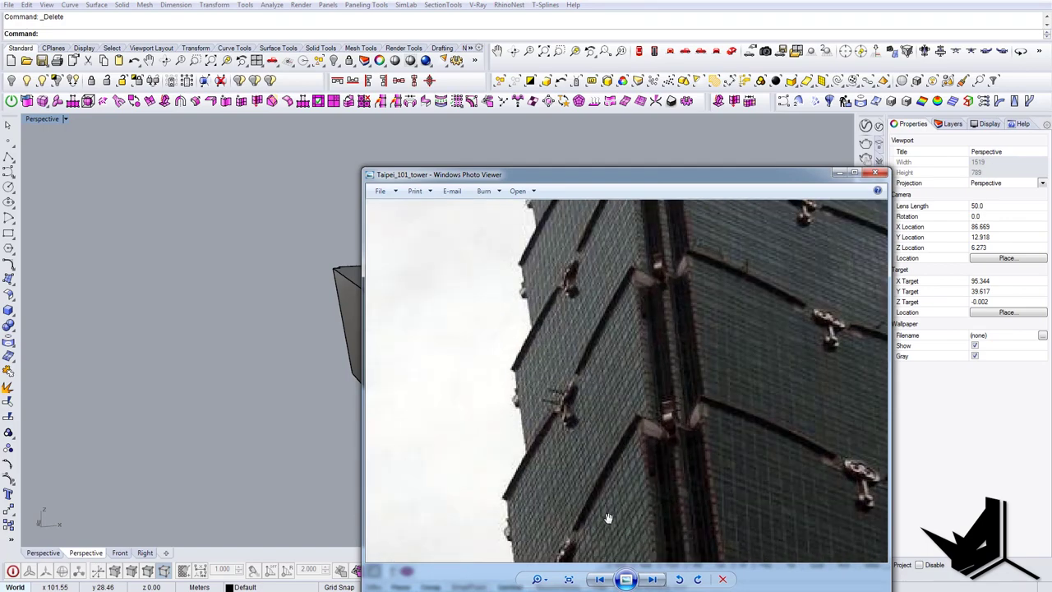
scroll(606, 517, "down", 2)
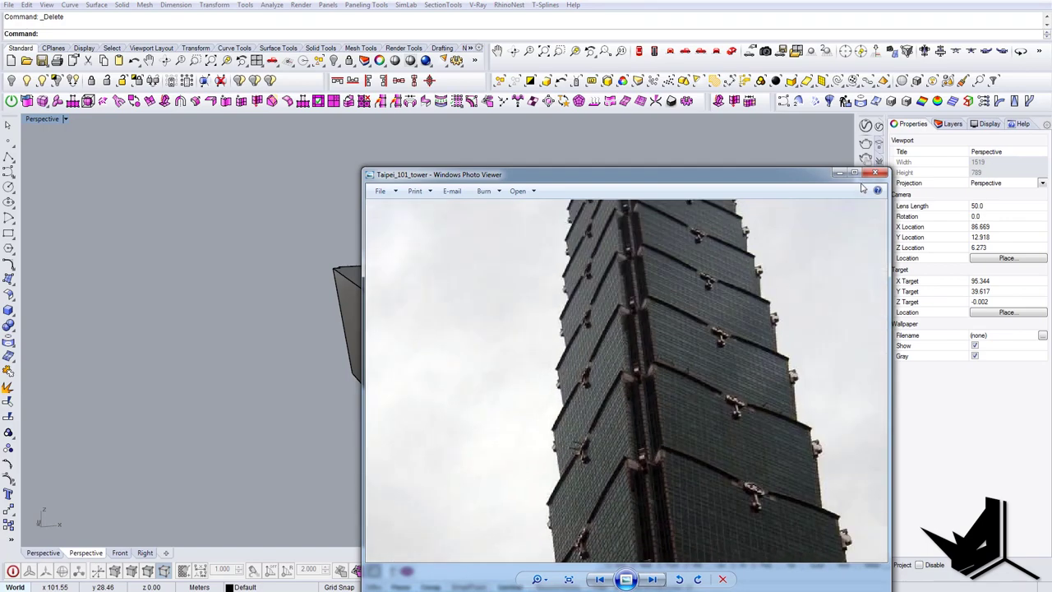
left_click(776, 175)
Step: Isolate the notched module by hiding all the other objects
right_click_drag(476, 308, 399, 339, "shift")
scroll(394, 341, "up", 6)
right_click_drag(463, 331, 653, 352)
left_click(606, 298)
key("Escape")
scroll(651, 352, "down", 5)
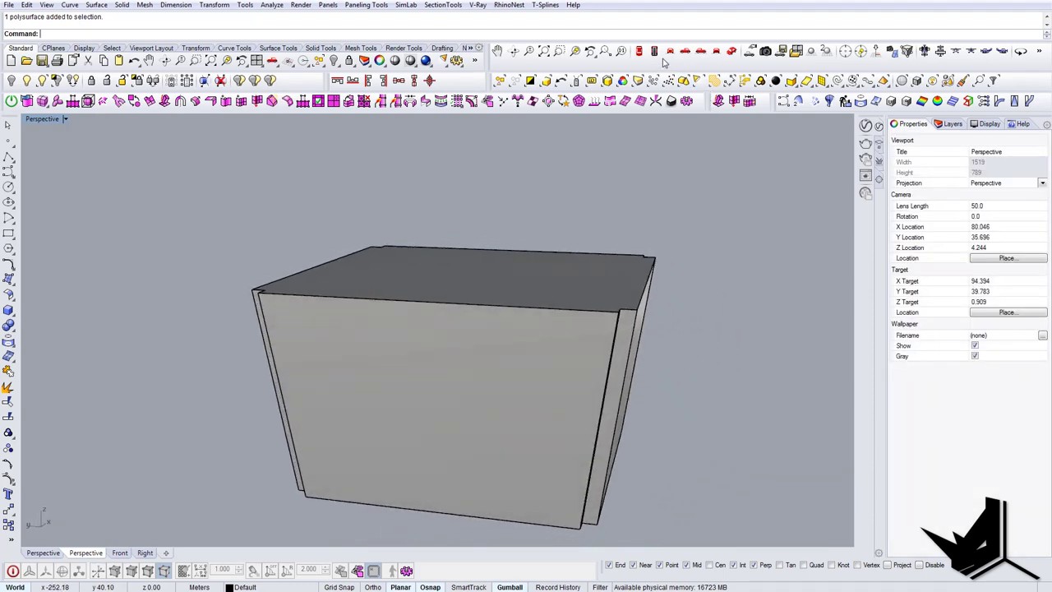
left_click(447, 303)
left_click(59, 83)
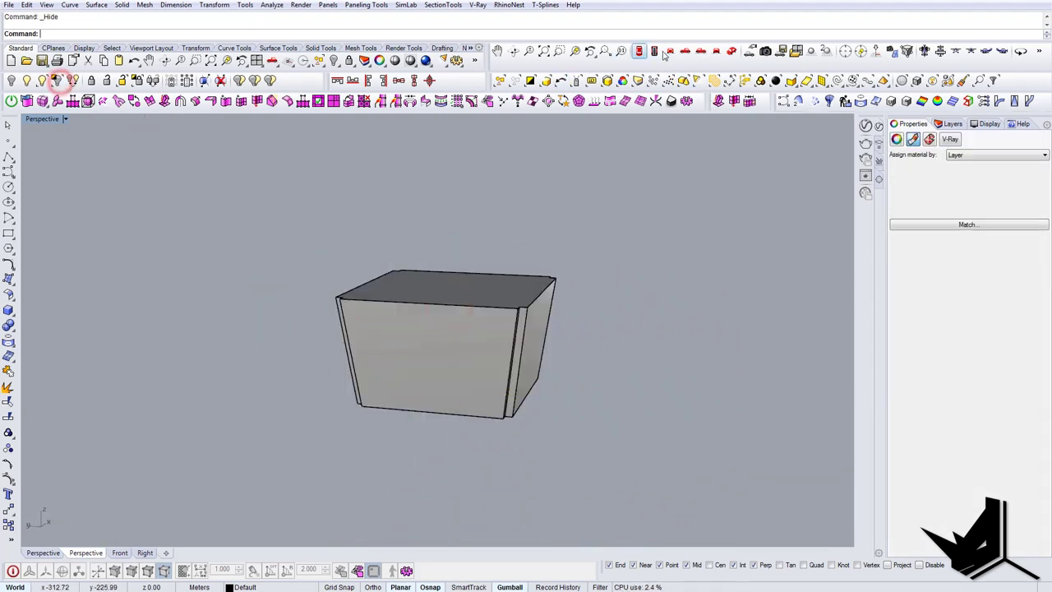
Step: In the Right view, draw vertical guide lines upward from the two inner notch corners on the module's top edge
left_click(684, 51)
right_click_drag(348, 298, 413, 357)
scroll(394, 339, "up", 6)
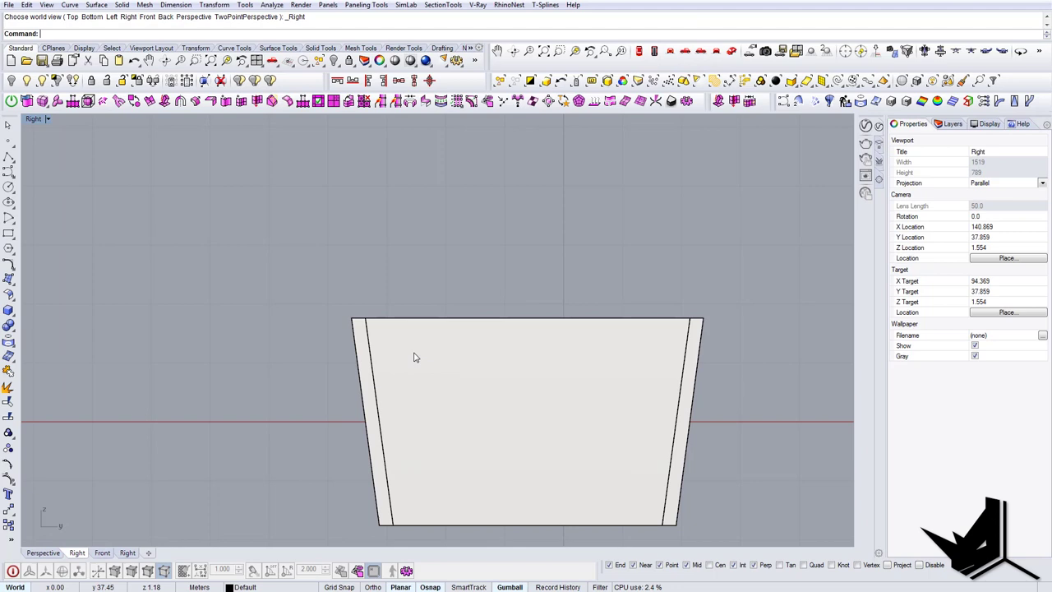
type("line")
key("Return")
left_click(366, 316)
left_click(362, 247, "shift")
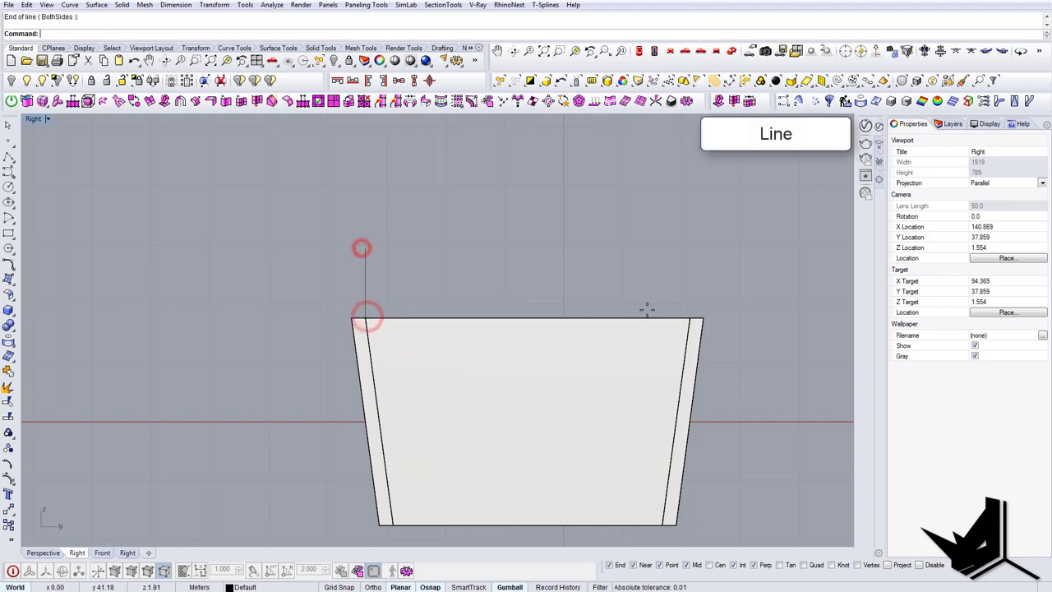
key("Return")
left_click(693, 318)
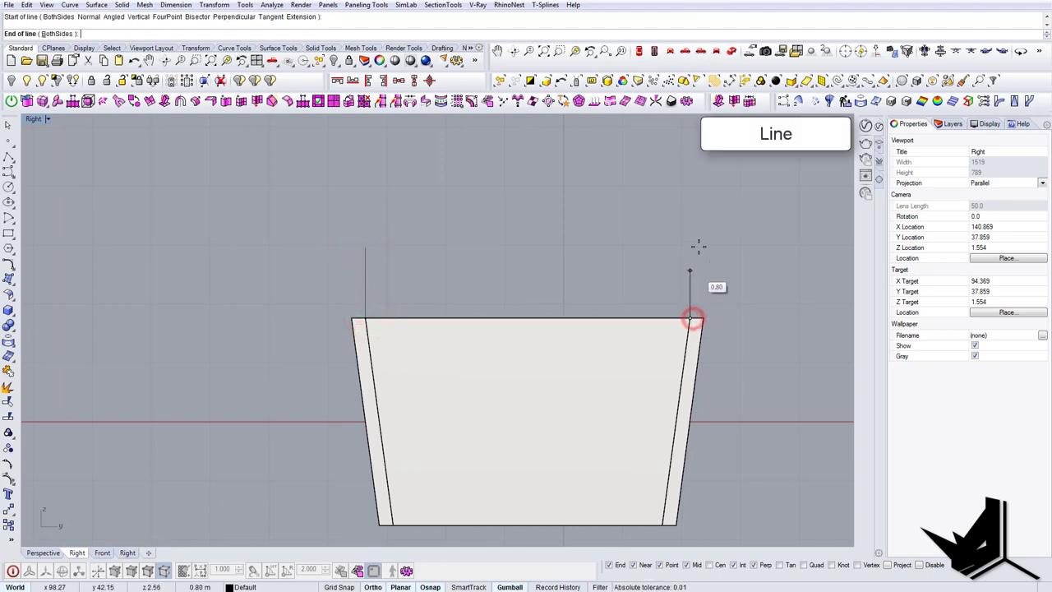
Step: Connect the two vertical guides with a horizontal line and draw a short vertical centre line up from its midpoint
left_click(367, 293)
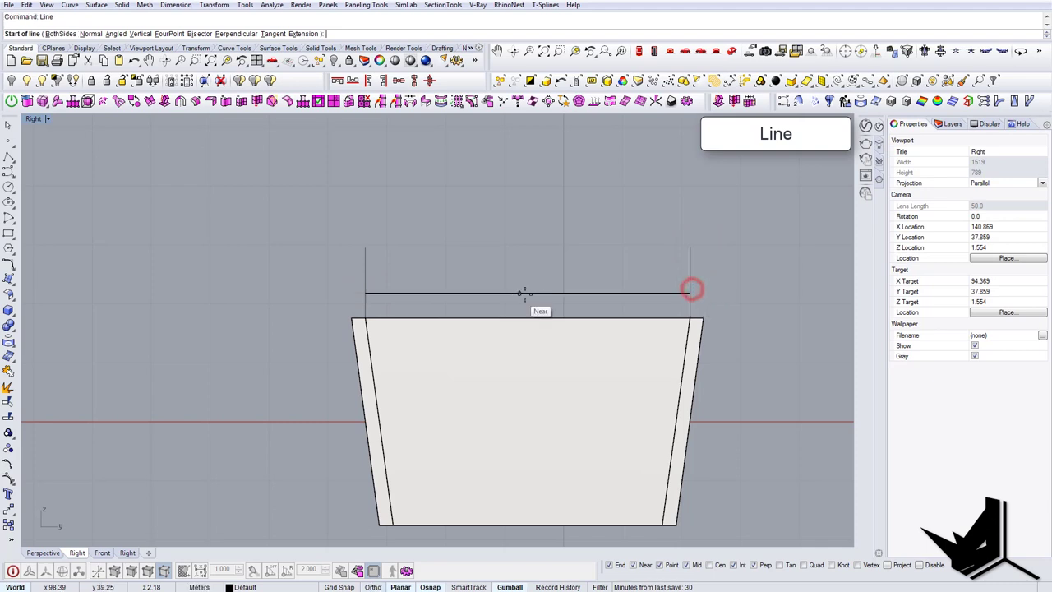
left_click(526, 294)
left_click(530, 260)
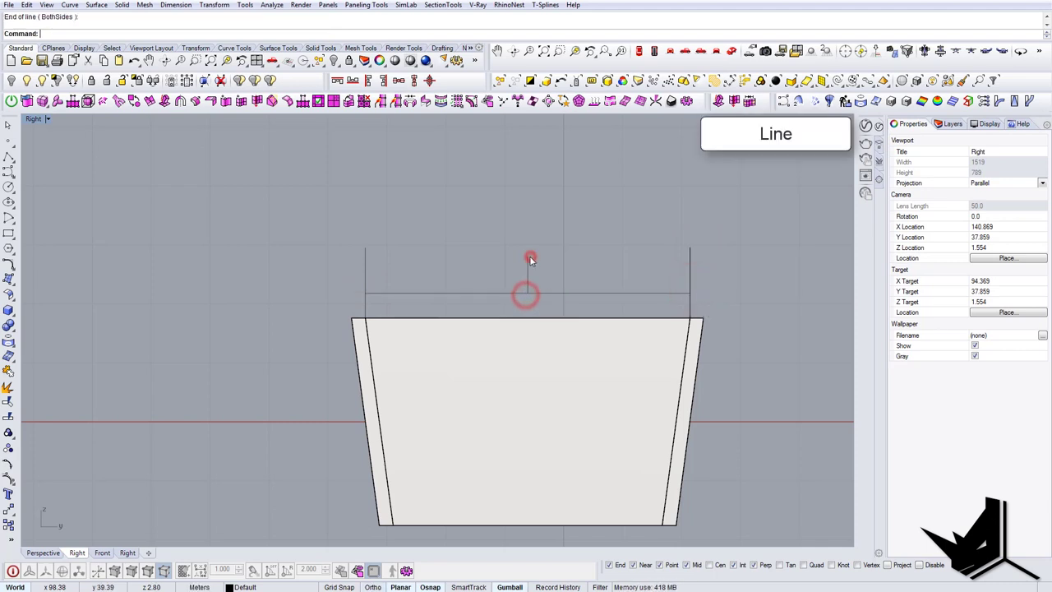
Step: Draw an interpolated curve from the left vertical guide, sloping gently down to just past the centre line
left_click(10, 160)
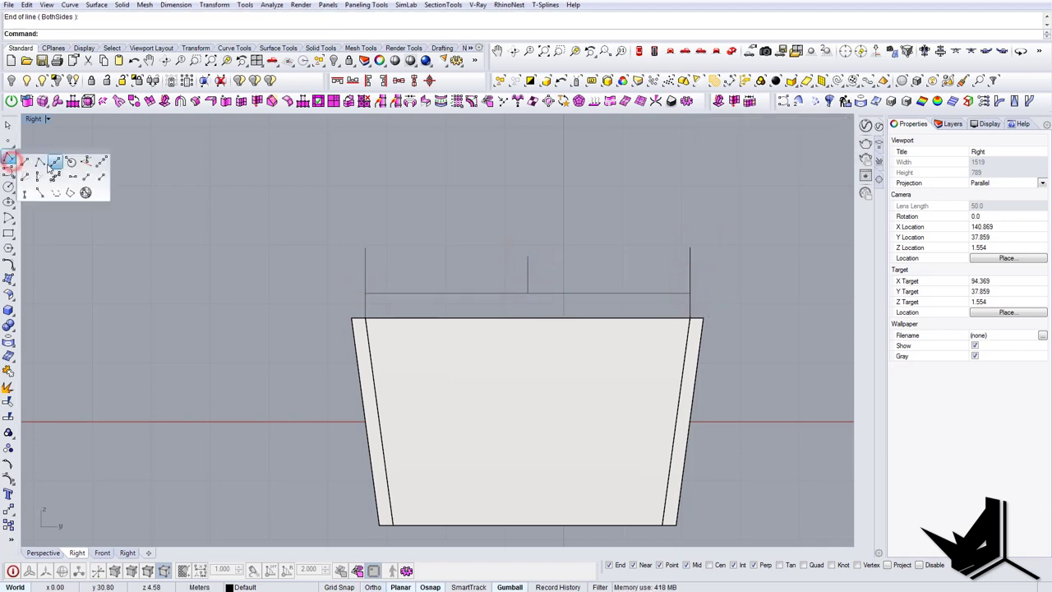
left_click(10, 174)
left_click(37, 179)
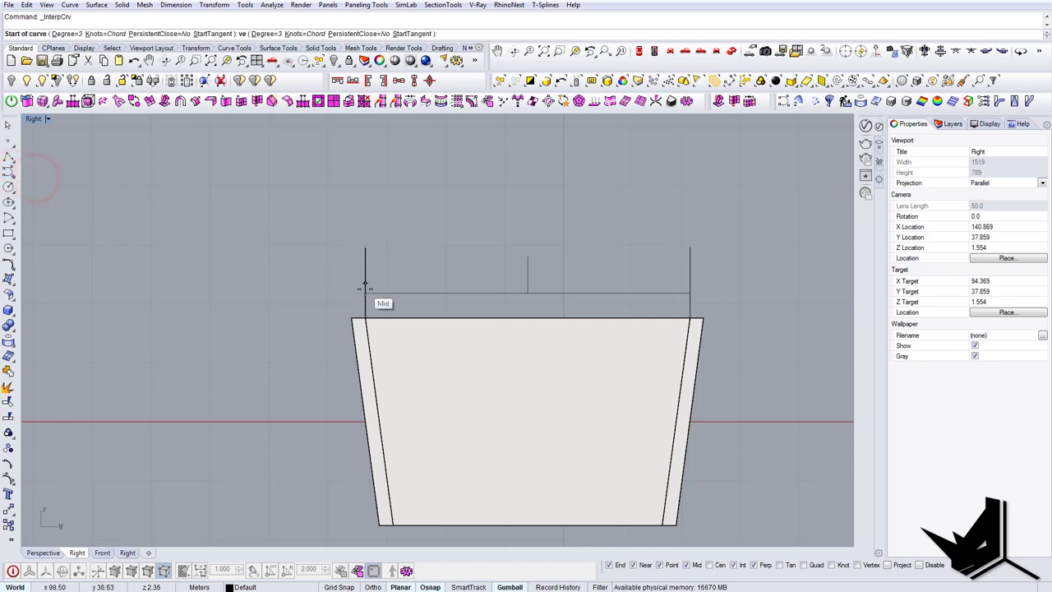
left_click(365, 274)
scroll(427, 275, "up", 3)
left_click(497, 278)
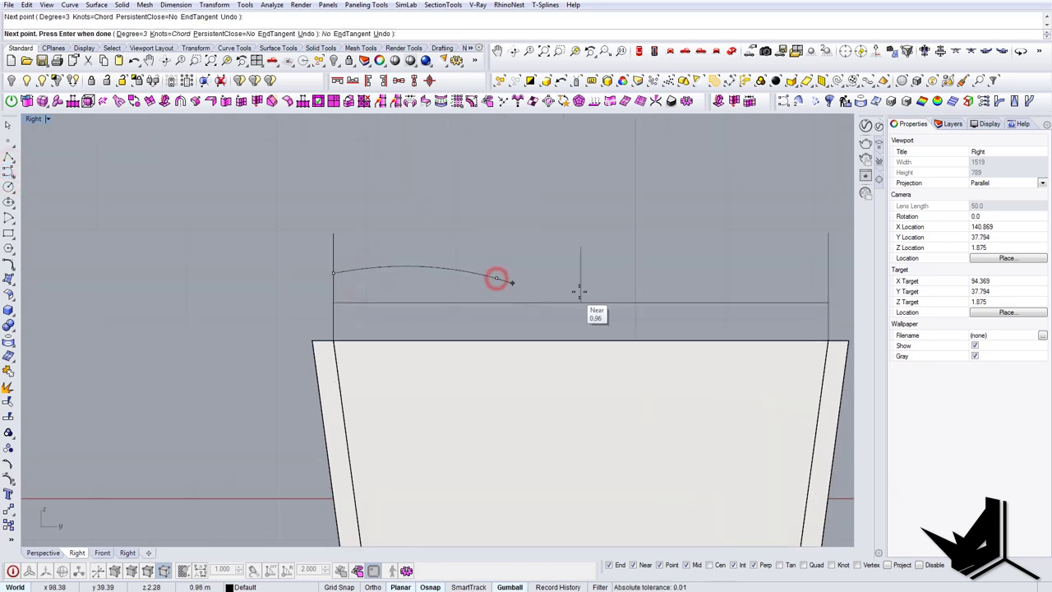
left_click(594, 287)
right_click(593, 288)
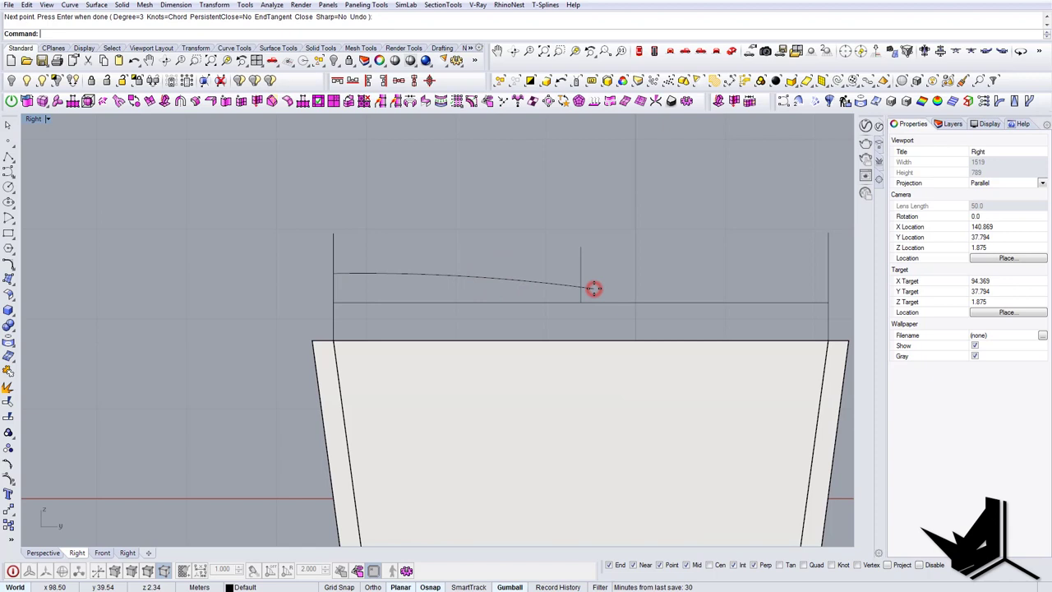
Step: Mirror the sloping curve across the vertical centre line
left_click_drag(544, 264, 531, 290)
right_click_drag(534, 293, 502, 306)
type("Mirror")
key("Return")
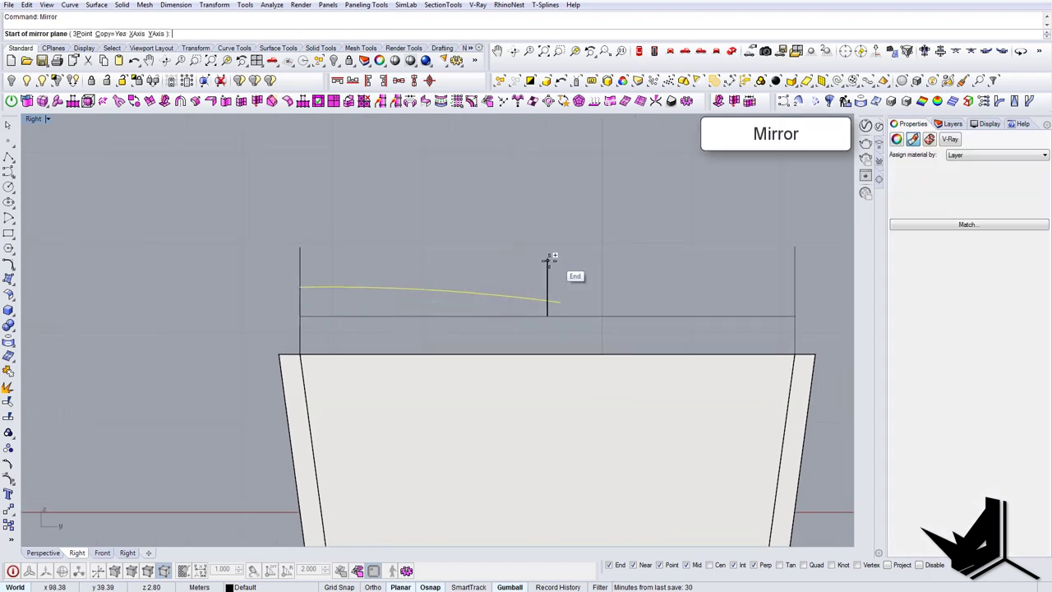
left_click(547, 260)
left_click(548, 220)
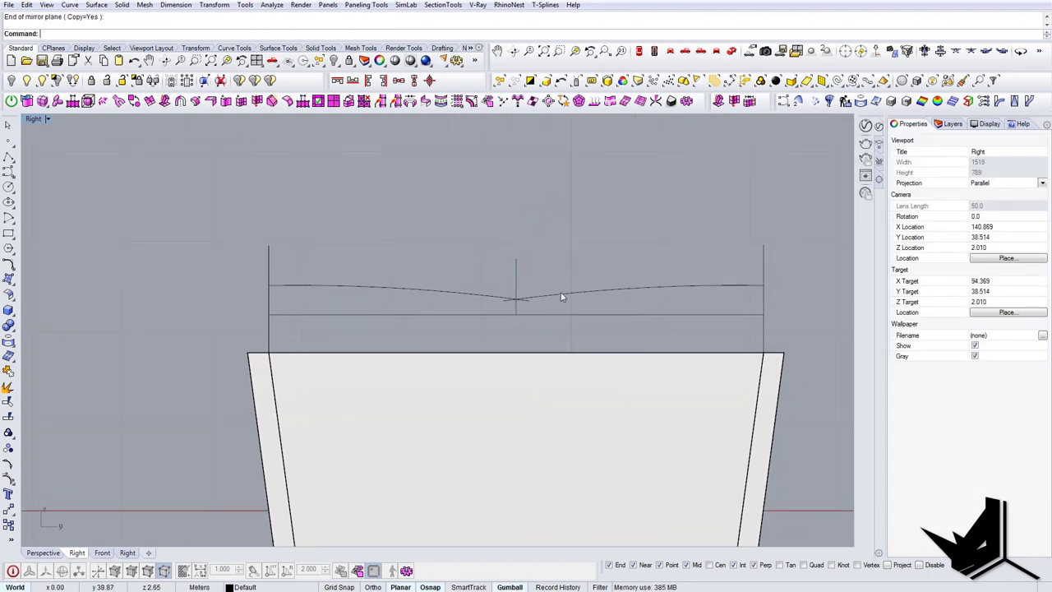
Step: Draw a small rectangle about 0.32 m wide against the centre line above the curves and copy it to the opposite side
right_click_drag(535, 301, 545, 305)
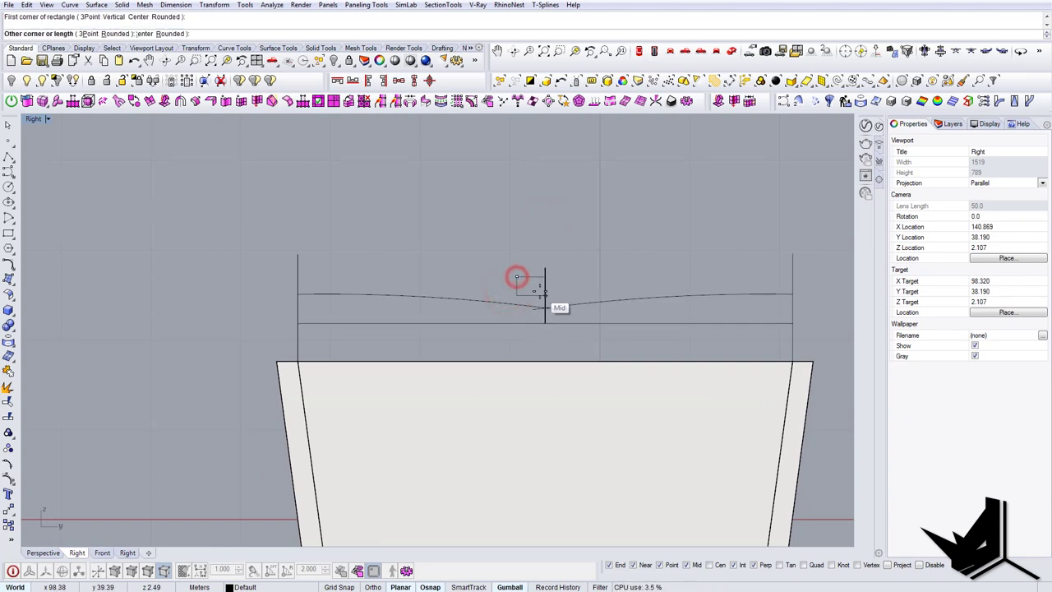
left_click(540, 292)
left_click(531, 274)
type("co")
key("Return")
left_click(518, 277)
left_click(548, 277)
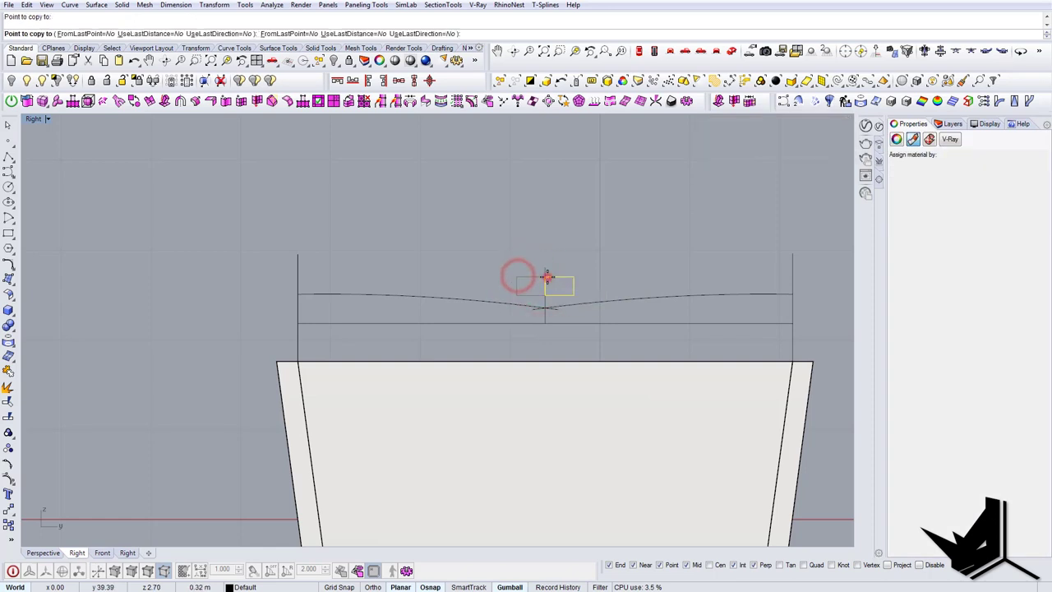
left_click(547, 277)
key("Return")
Step: Draw one wide rectangle spanning both small rectangles across the centre line
type("Re")
key("Return")
left_click(517, 277)
left_click(573, 296)
Step: Move the wide rectangle down about 0.8 m onto the module's face below its top edge and make it taller
left_click(565, 295)
left_click(596, 332)
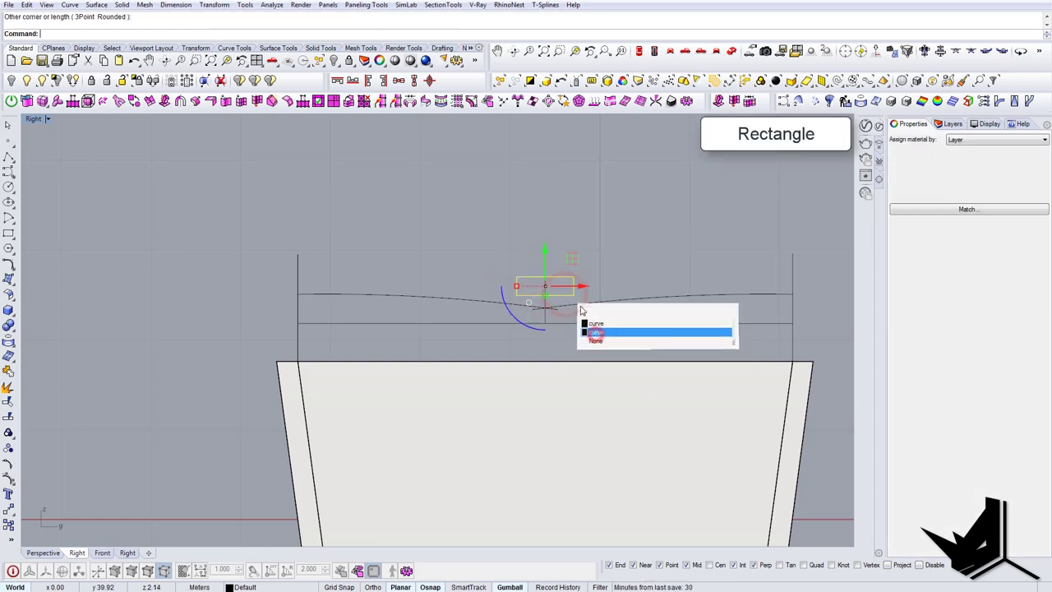
left_click(596, 332)
left_click_drag(545, 257, 557, 353)
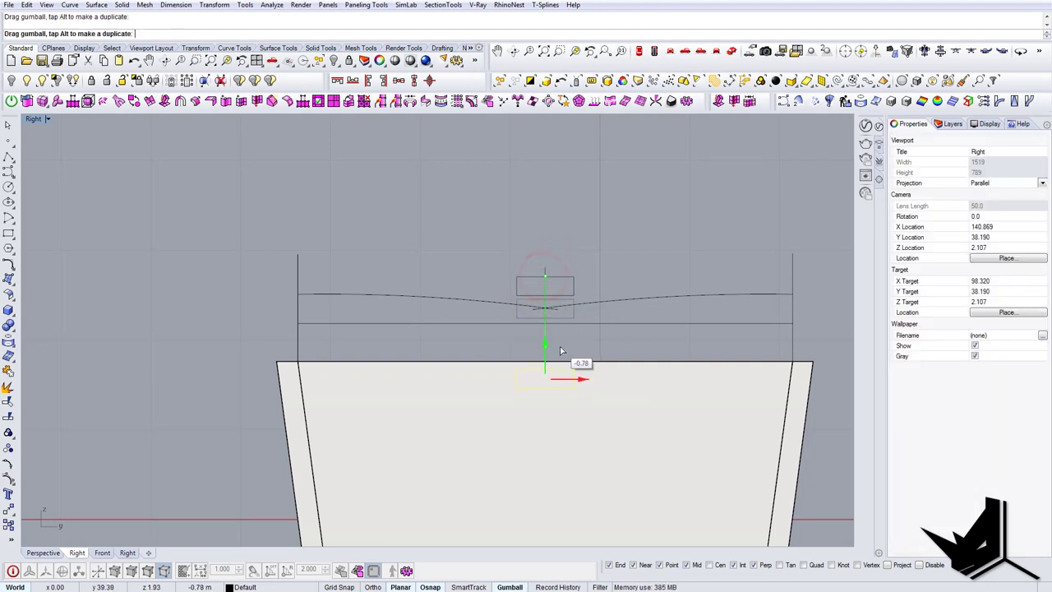
left_click_drag(544, 388, 547, 412)
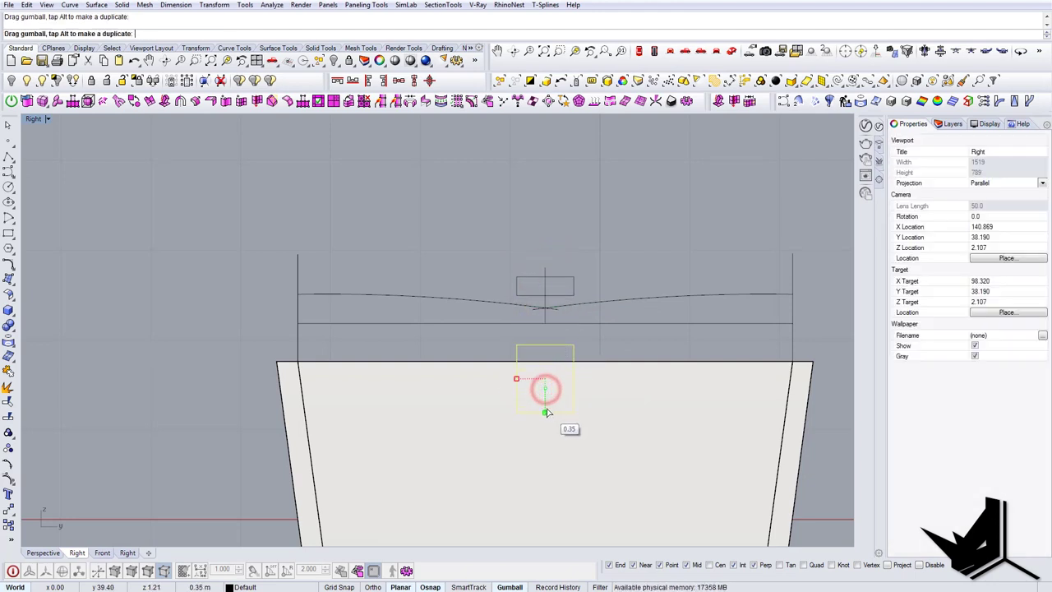
left_click_drag(543, 345, 545, 411)
left_click_drag(544, 367, 542, 370)
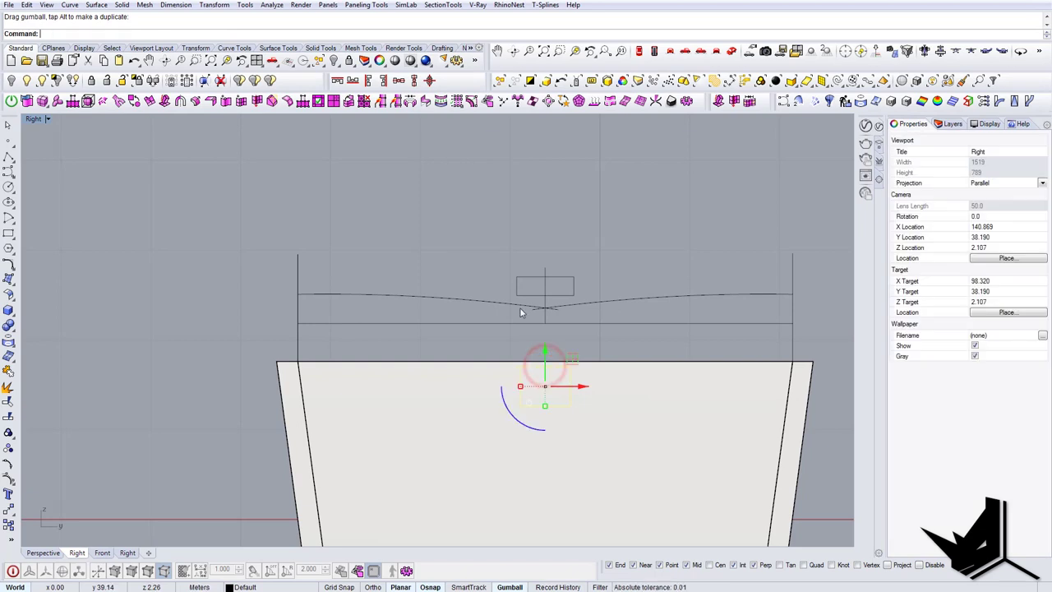
left_click(509, 302)
key("Escape")
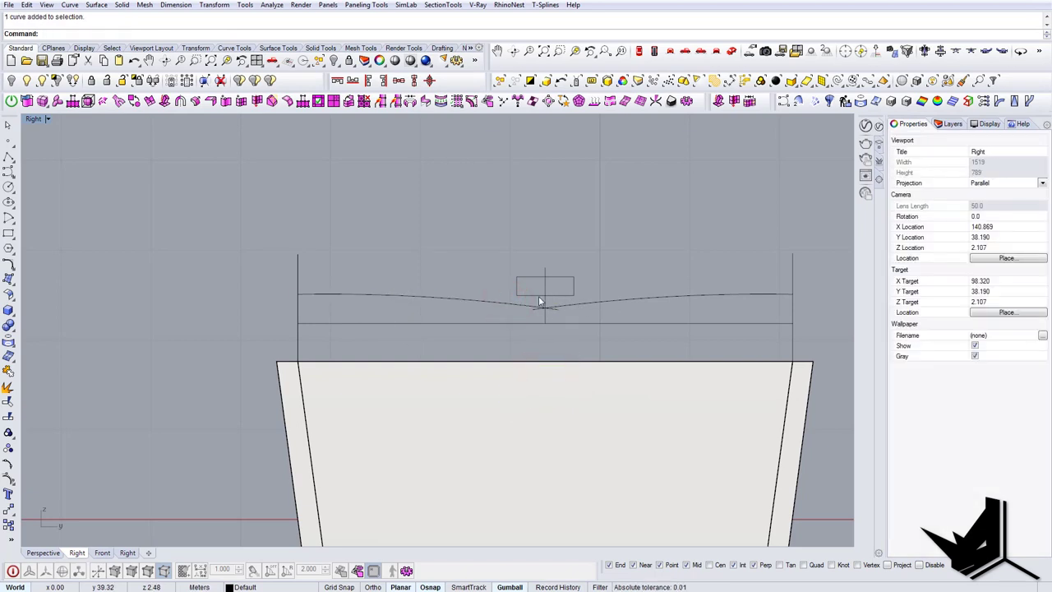
Step: Draw vertical lines downward from the two lower corners of the remaining rectangle outline, crossing the sloping curves
type("l")
key("Return")
left_click(518, 296)
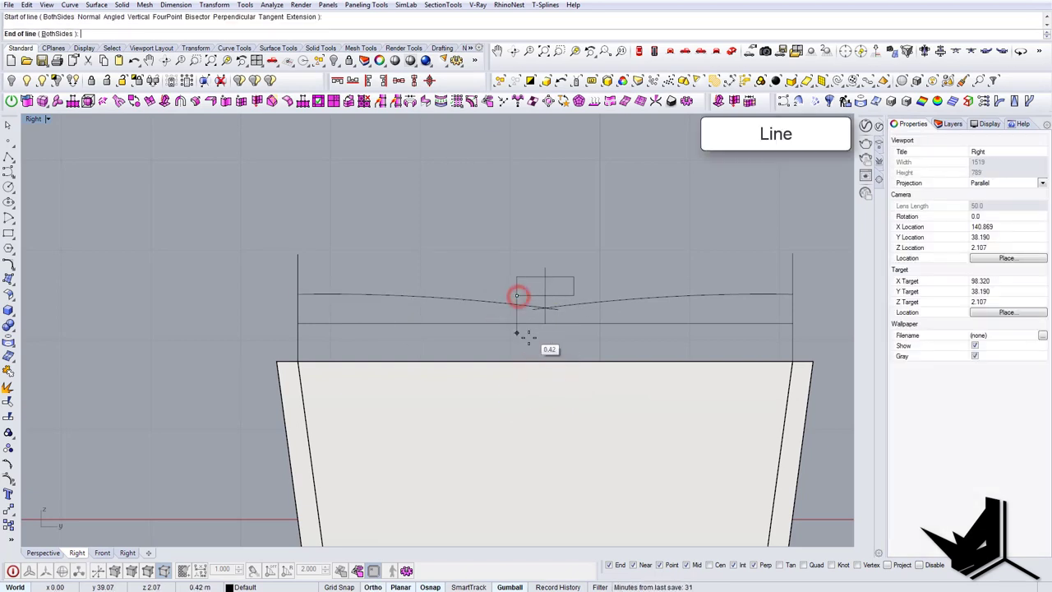
left_click(527, 337)
key("Return")
left_click(573, 295)
Step: Trim away the middle parts of the sloping curves between the two short vertical lines
type("tr")
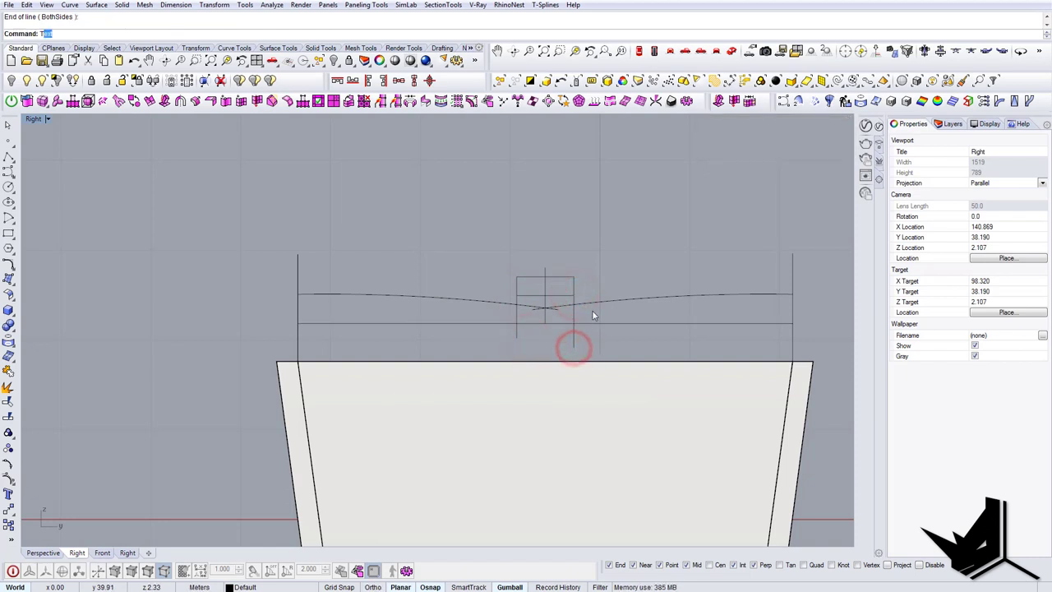
key("Return")
left_click_drag(587, 312, 508, 288)
key("Return")
left_click(533, 305)
key("Return")
Step: Move the two trimmed curves straight down about 0.75 m so their outer ends meet the module's top edge
left_click(586, 302)
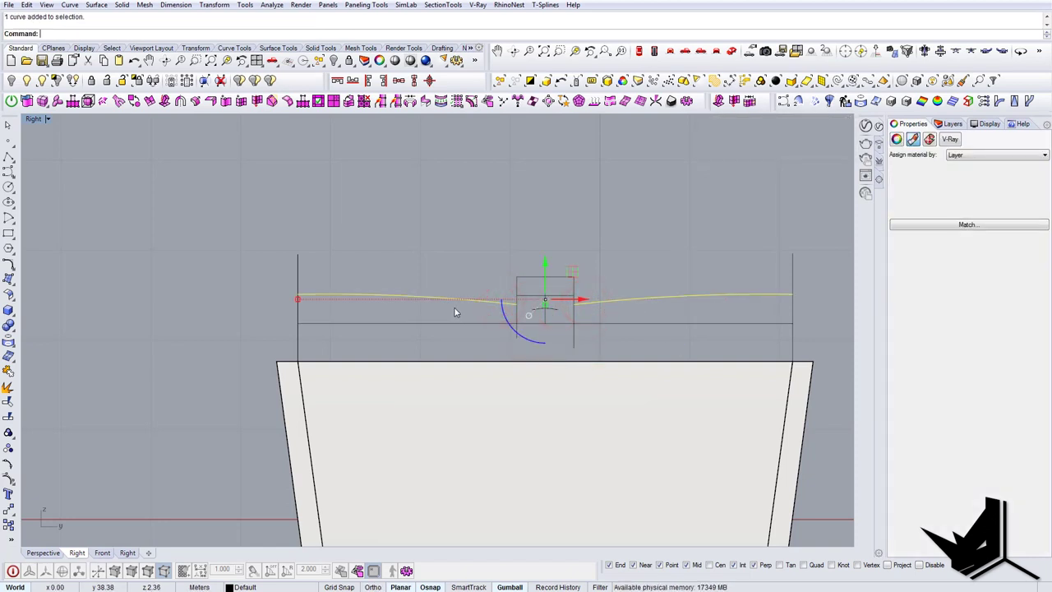
type("M")
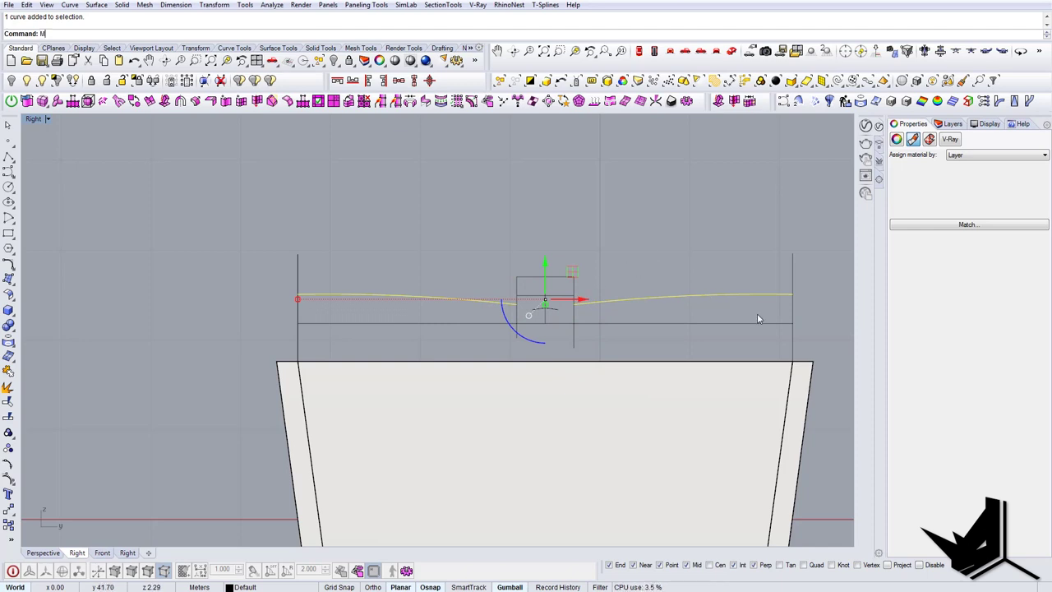
type("ove")
key("Return")
left_click(789, 296)
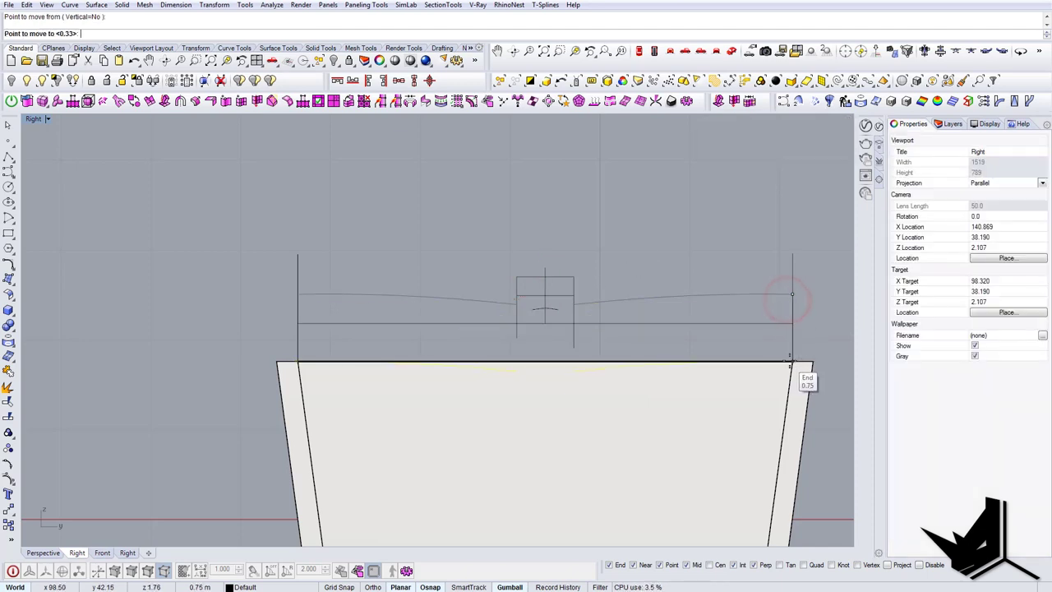
left_click(790, 361)
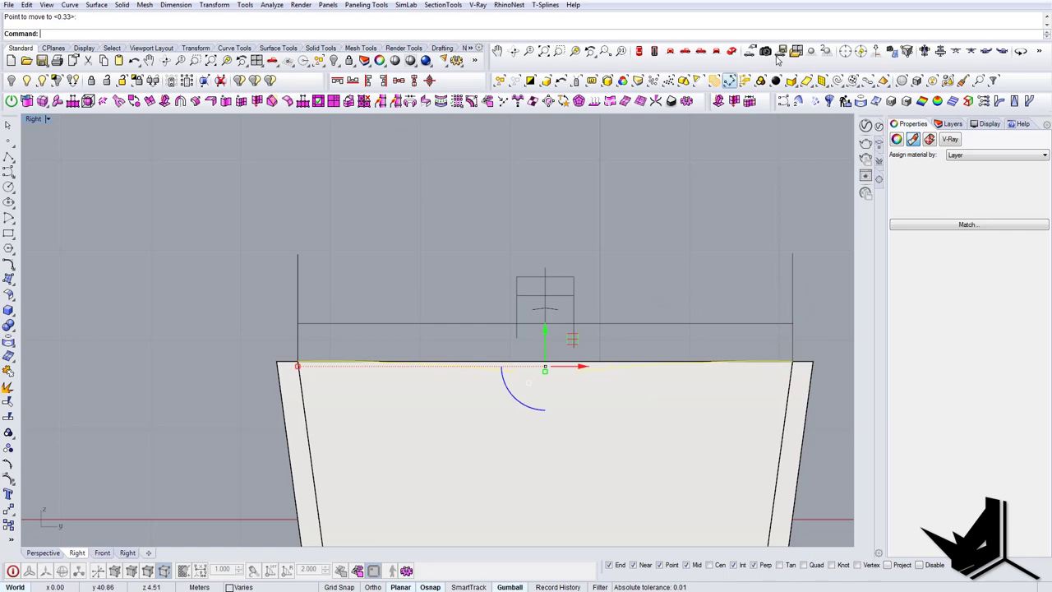
Step: Extrude the two trimmed sloping curves downward into narrow strip surfaces along the module's top edge
left_click(733, 51)
right_click_drag(526, 386, 472, 378)
scroll(446, 317, "up", 8)
right_click_drag(446, 317, 526, 337)
scroll(543, 370, "up", 3)
right_click_drag(547, 378, 397, 317, "shift")
left_click_drag(393, 323, 390, 332, "alt")
key("Escape")
Step: Extrude the two narrow strip surfaces in depth, perpendicular to the module's face, to turn them into thin solids
right_click_drag(390, 366, 369, 388)
scroll(329, 374, "up", 3)
left_click(326, 370)
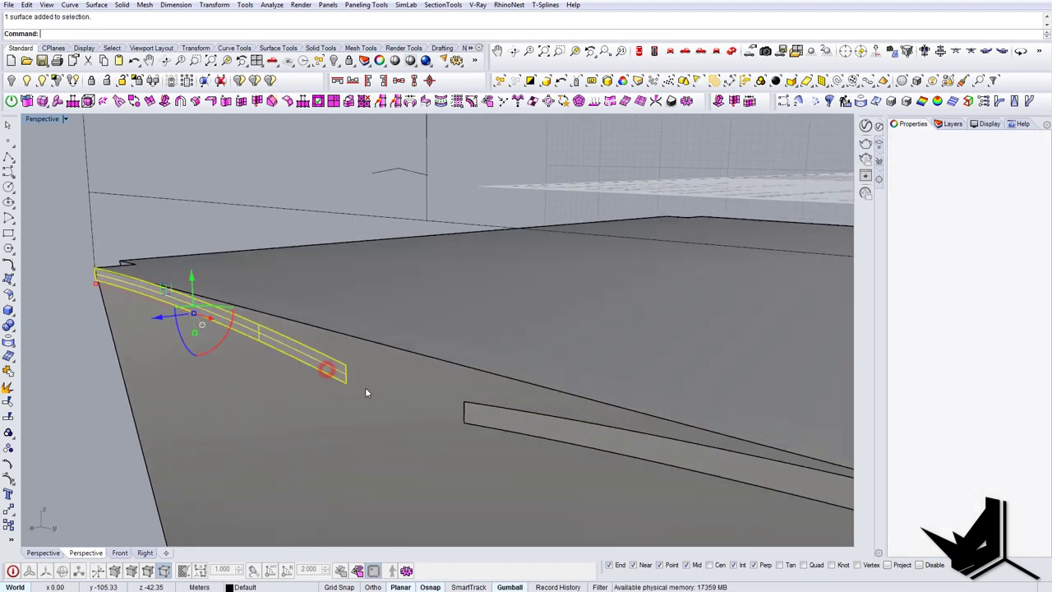
left_click(480, 411)
left_click(535, 441)
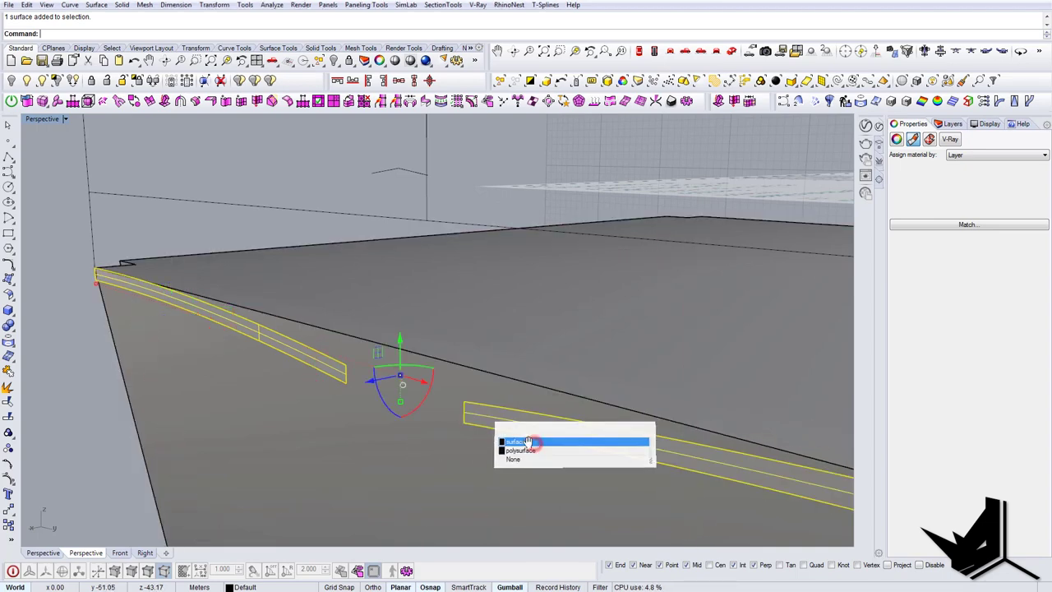
scroll(530, 436, "down", 4)
right_click_drag(526, 434, 301, 340)
scroll(298, 338, "up", 3)
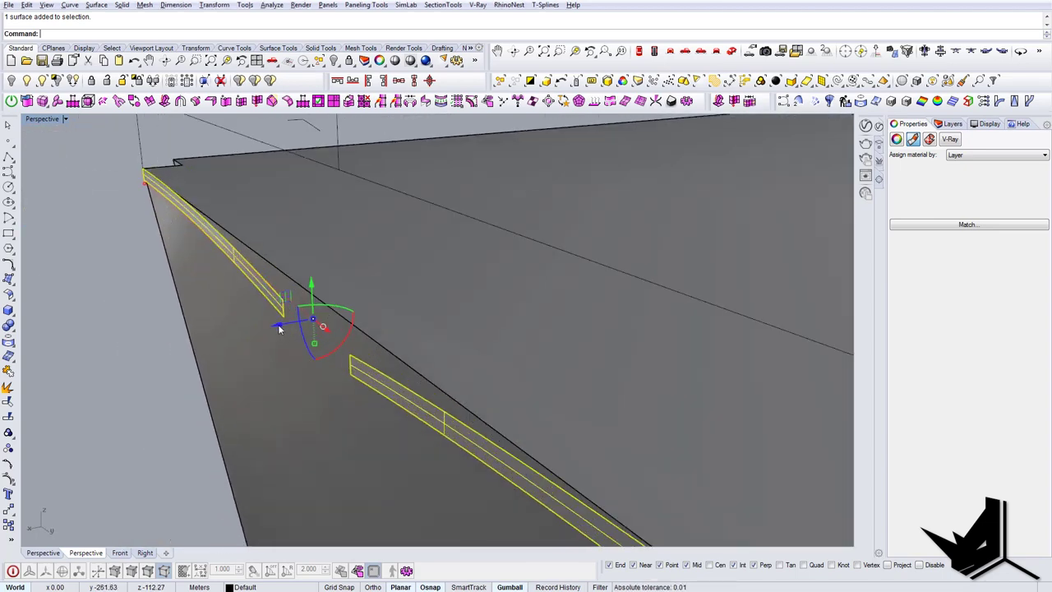
left_click_drag(279, 328, 288, 321, "ctrl")
key("Escape")
Step: Bring the hidden square outline back into the model with Show Selected
scroll(324, 340, "down", 4)
right_click_drag(394, 349, 531, 344)
left_click(42, 80)
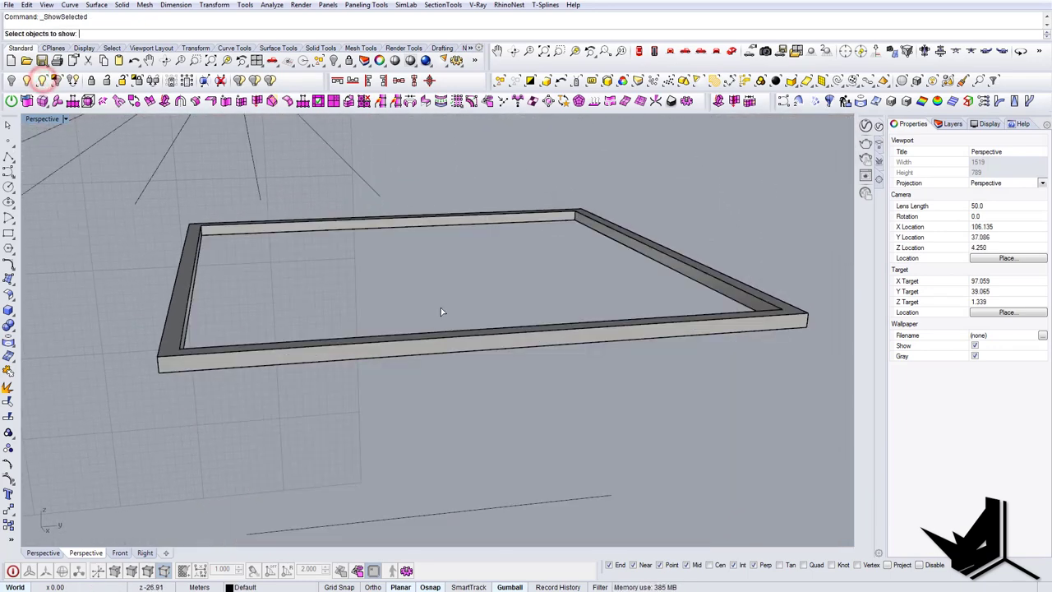
key("Escape")
scroll(438, 308, "down", 5)
right_click_drag(436, 308, 638, 353)
scroll(483, 327, "down", 6)
scroll(430, 294, "up", 7)
left_click_drag(363, 201, 493, 536)
left_click_drag(272, 204, 438, 477)
right_click_drag(446, 451, 382, 409)
Step: Align the square outline with the module's face at the gap between the two strips, using SetPt in world coordinates
left_click(475, 238)
right_click_drag(476, 239, 553, 336)
type("Set")
key("Return")
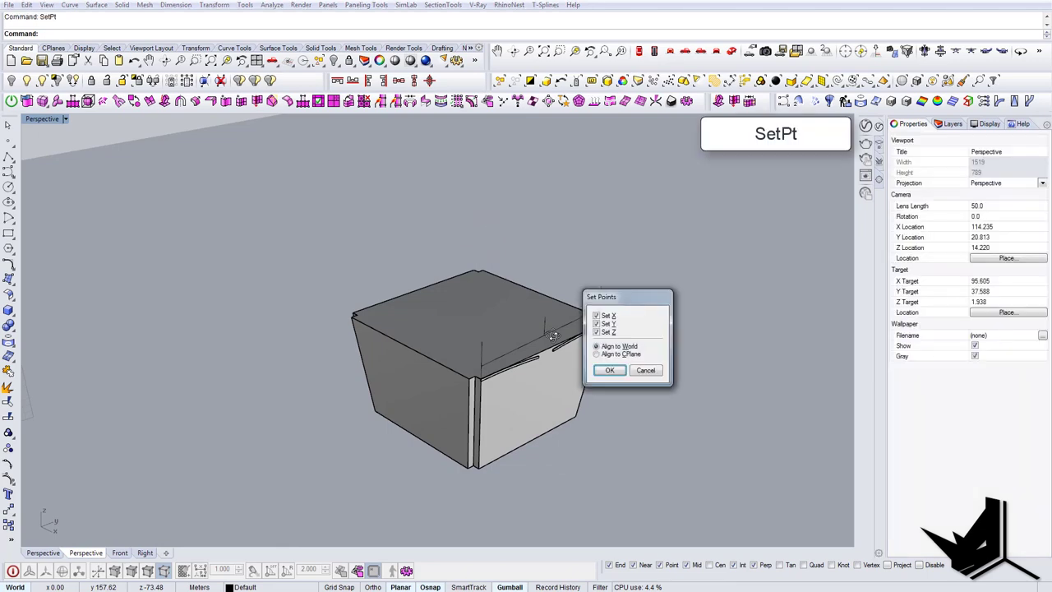
left_click(612, 371)
scroll(613, 371, "up", 2)
scroll(565, 391, "up", 3)
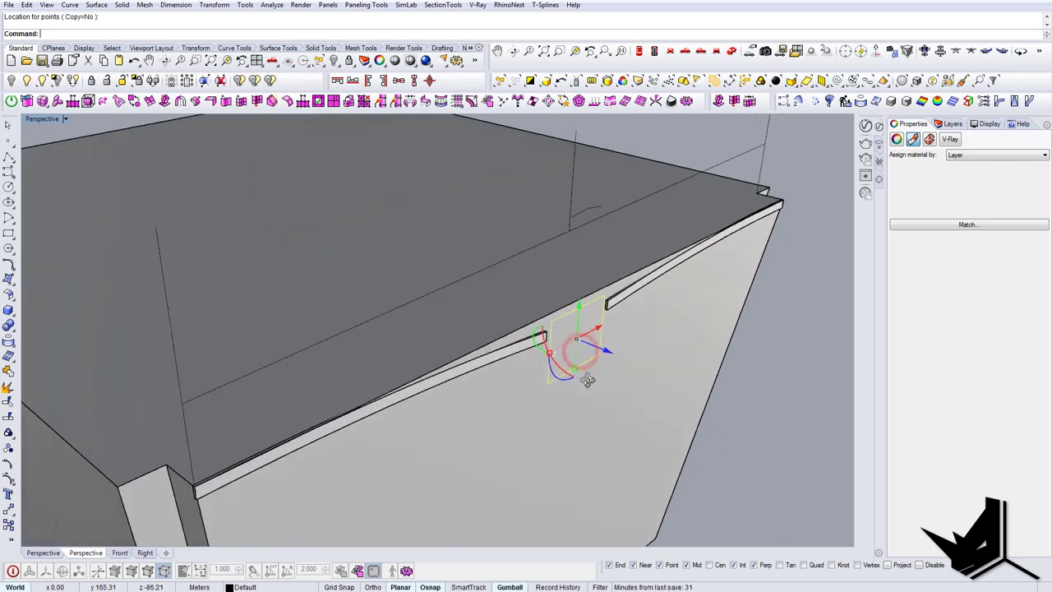
Step: Extrude the square outline perpendicular to the face and cap it into a closed block
left_click_drag(620, 354, 620, 354, "ctrl+alt")
right_click_drag(620, 354, 588, 367)
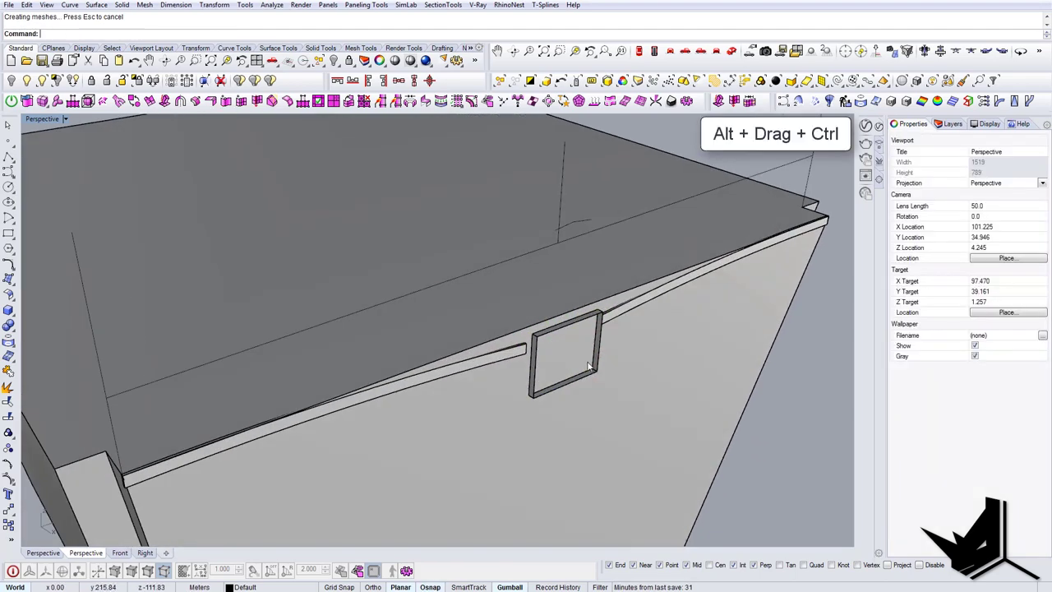
left_click(583, 323)
type("Cap")
key("Return")
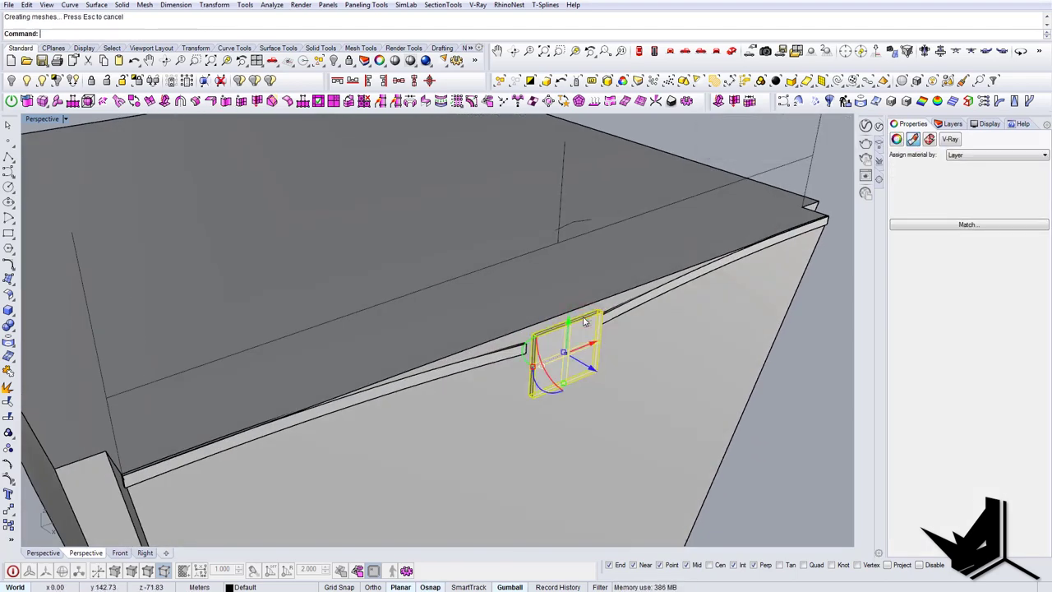
key("Escape")
Step: Thicken the capped block slightly so that it projects further from the module's face
right_click_drag(578, 325, 557, 468)
left_click(622, 308)
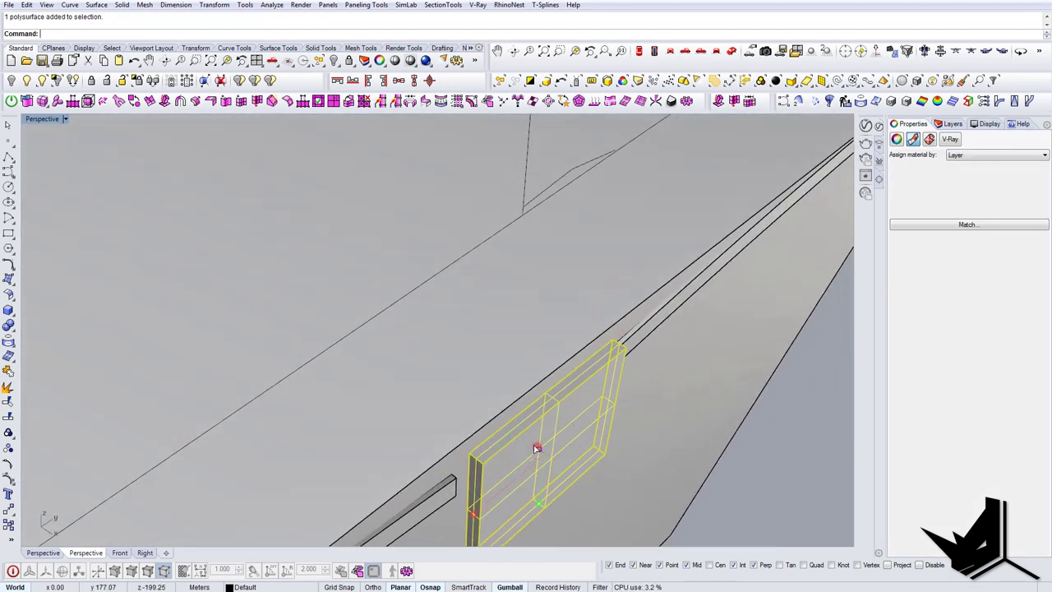
left_click_drag(536, 448, 541, 451)
key("Escape")
Step: Duplicate the border of the module's notched top face with DupBorder
right_click_drag(542, 451, 535, 376)
scroll(472, 381, "down", 8)
scroll(372, 374, "up", 3)
right_click_drag(373, 374, 411, 389)
scroll(338, 340, "up", 3)
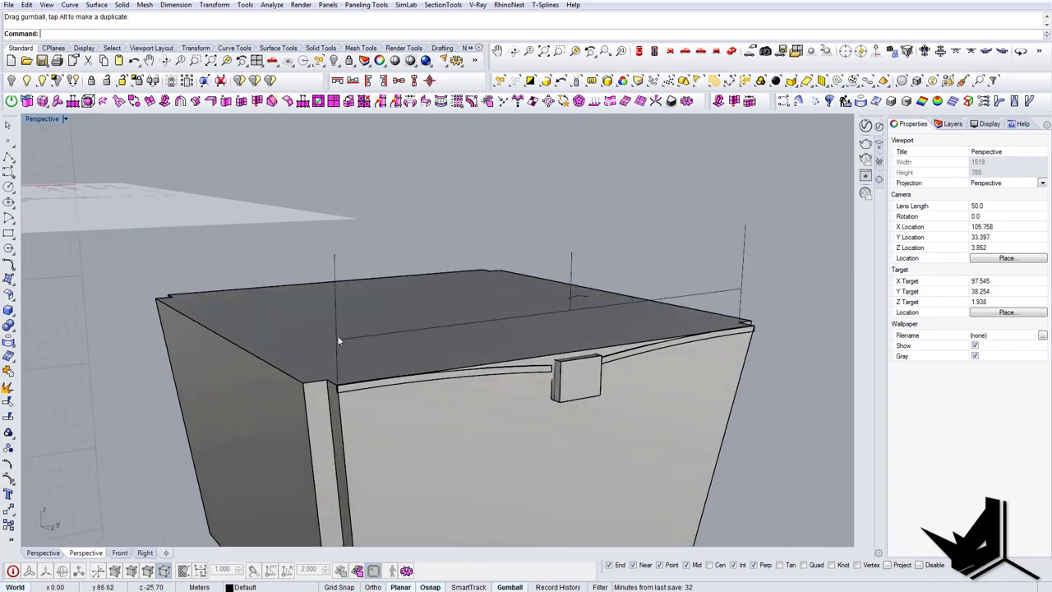
right_click_drag(338, 340, 340, 371)
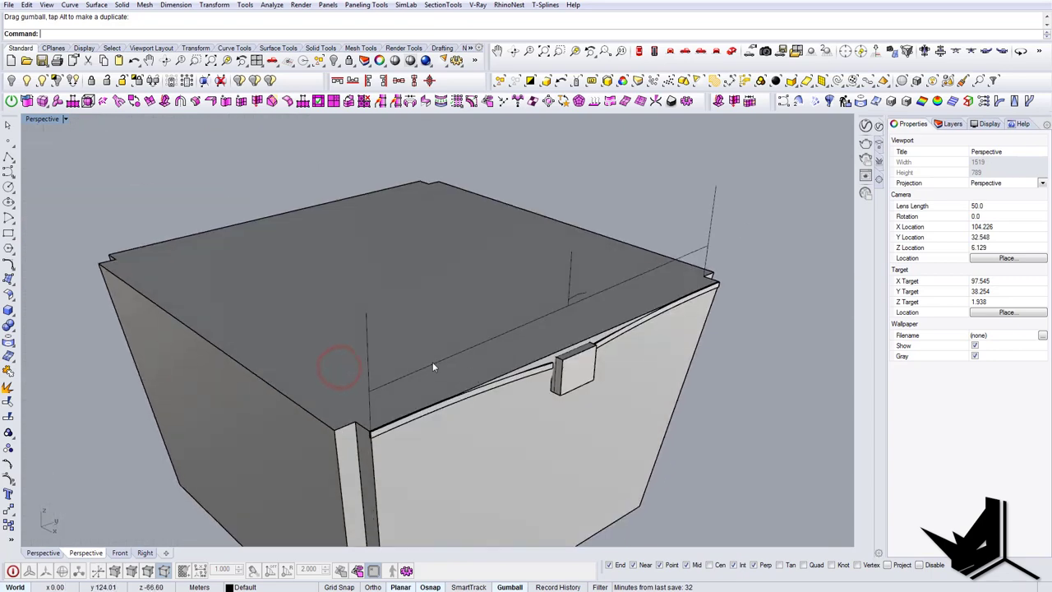
left_click(414, 313)
right_click_drag(414, 312, 424, 342)
scroll(425, 342, "down", 7)
key("Escape")
left_click(358, 322)
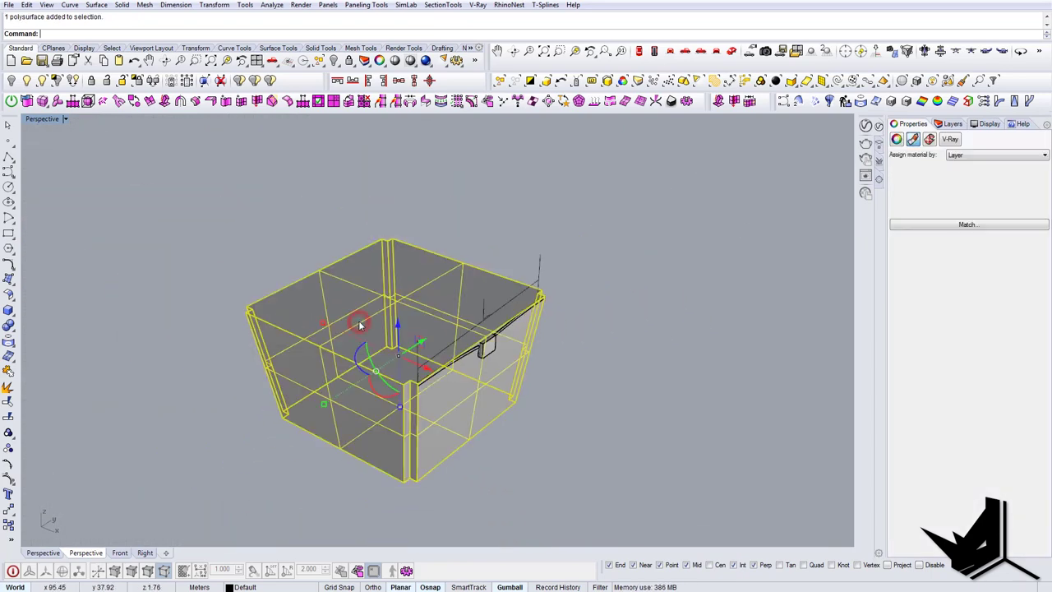
key("Escape")
left_click(357, 322, "ctrl+shift")
type("Dup")
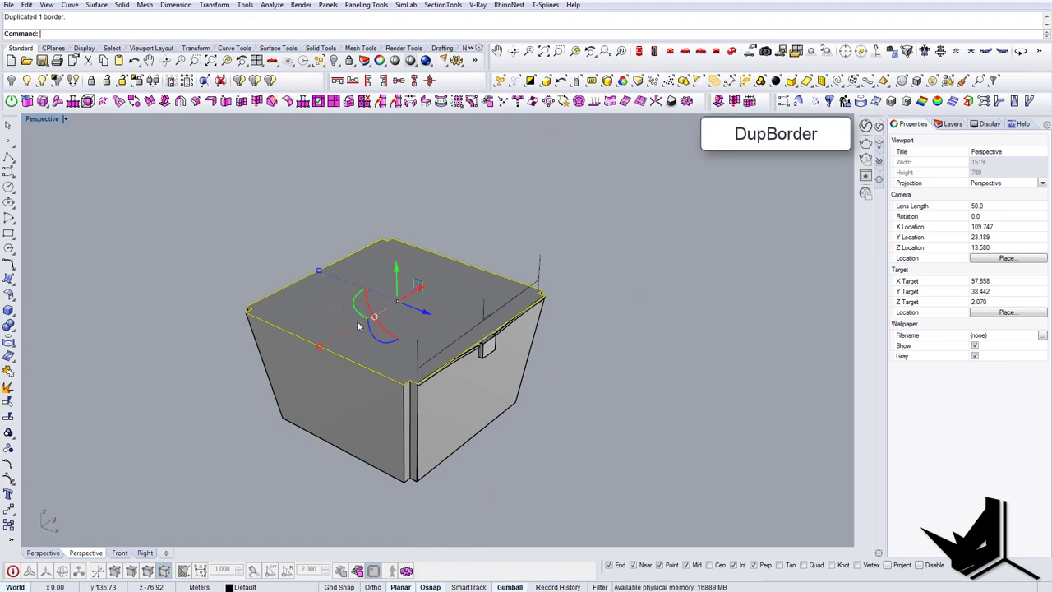
Step: Offset the duplicated top border 0.1 m outward with sharp corners
scroll(351, 341, "up", 2)
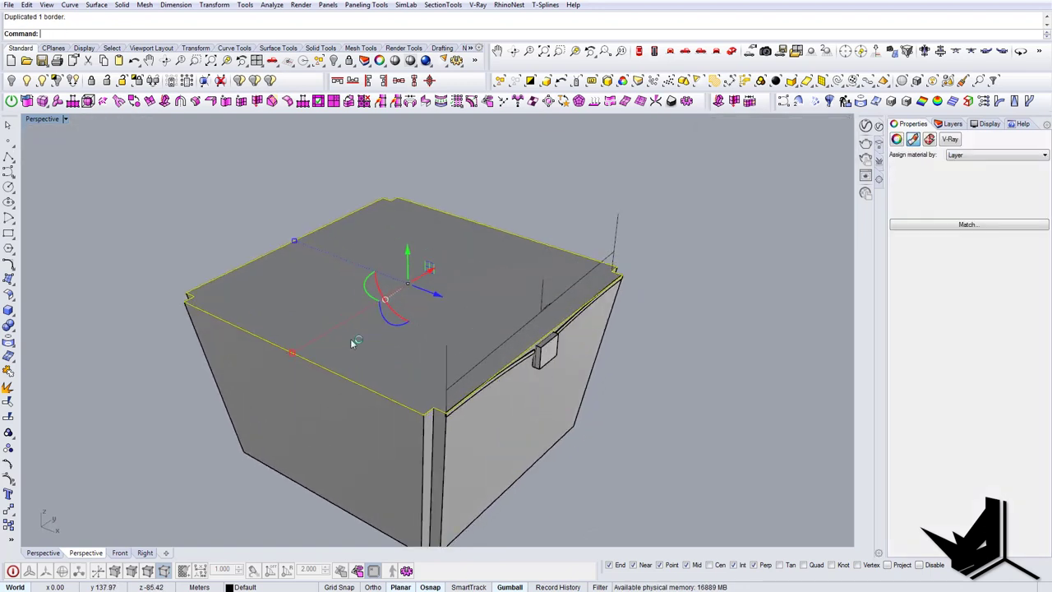
type("Offset")
key("Return")
type("0.1")
key("Return")
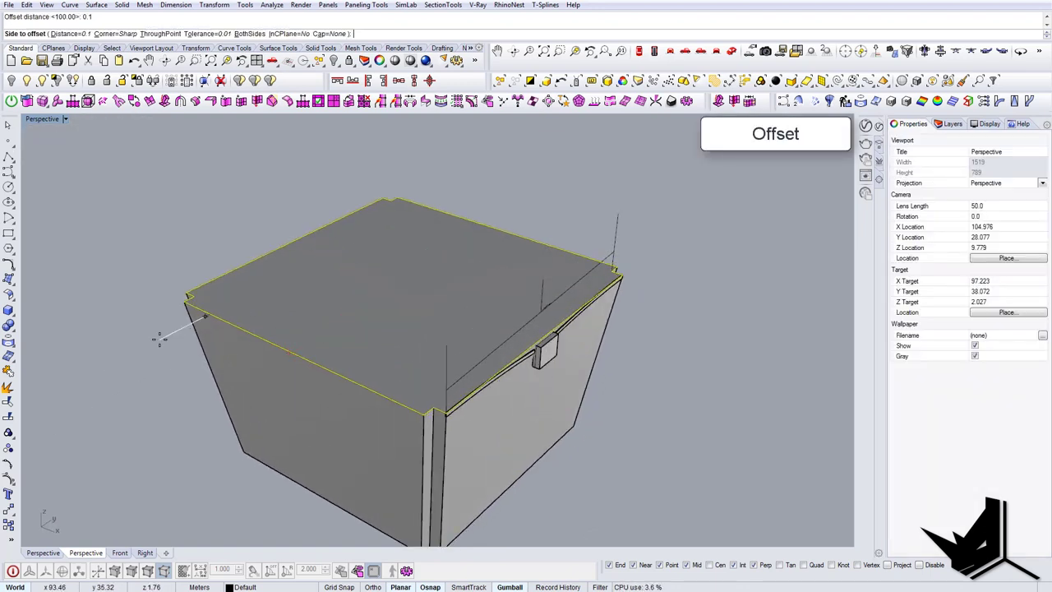
left_click(163, 337)
Step: Create a planar surface between the original top border and its outward offset
scroll(166, 335, "up", 2)
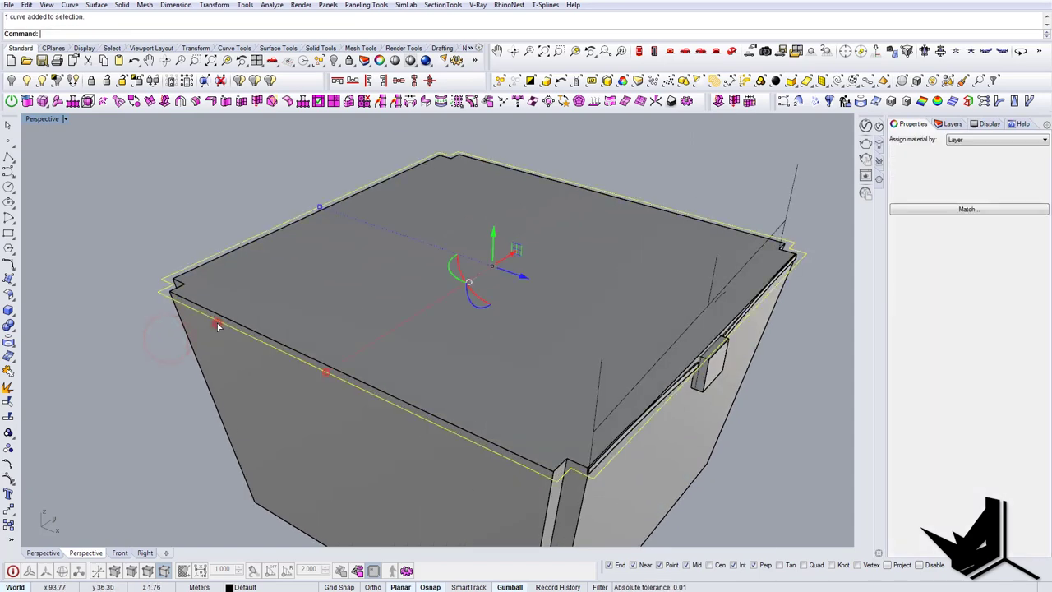
left_click(239, 321, "shift")
left_click(273, 356)
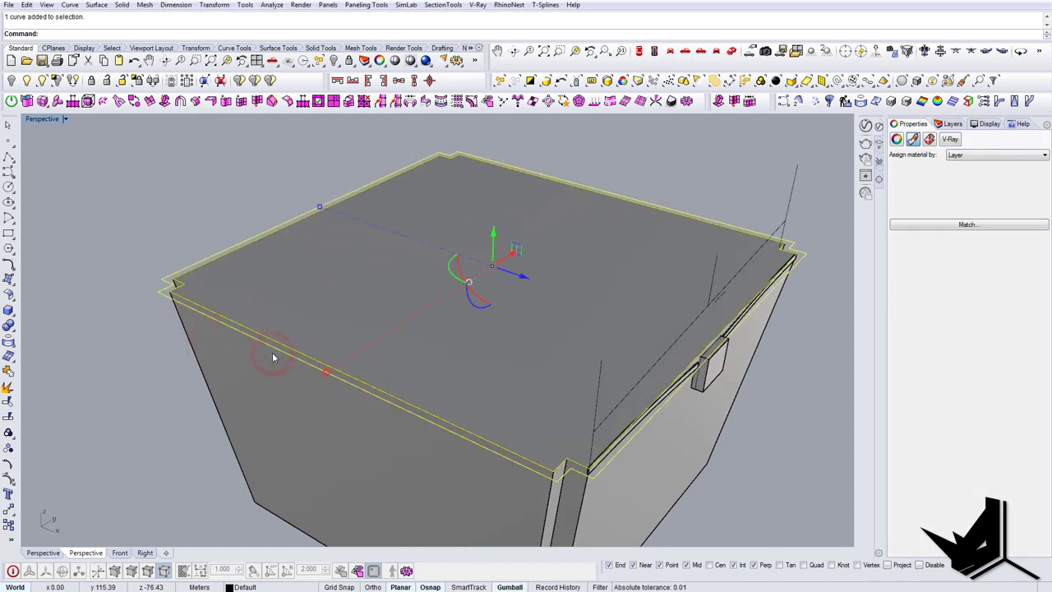
type("PlanarSrf")
key("Return")
scroll(272, 353, "up", 2)
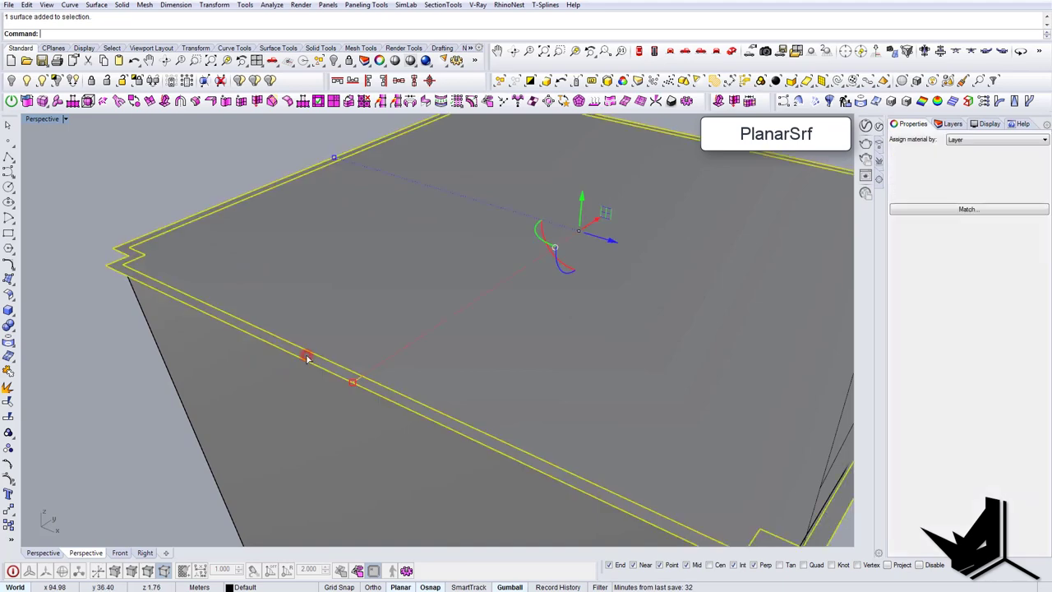
Step: Extrude the narrow planar ring slightly downward to form a thin solid frame around the module's top edge
scroll(306, 358, "down", 4)
right_click_drag(500, 382, 493, 322)
scroll(564, 330, "up", 3)
right_click_drag(564, 334, 570, 338)
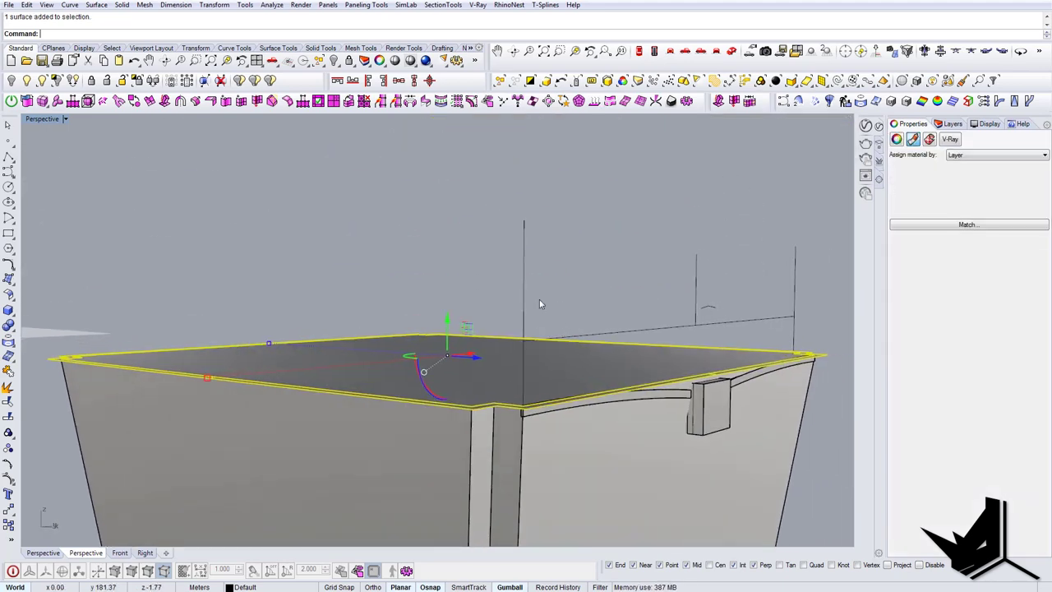
left_click_drag(444, 323, 454, 328)
key("Escape")
Step: Thicken the two curved strips in depth so that they project beyond the top frame
right_click_drag(657, 374, 497, 357)
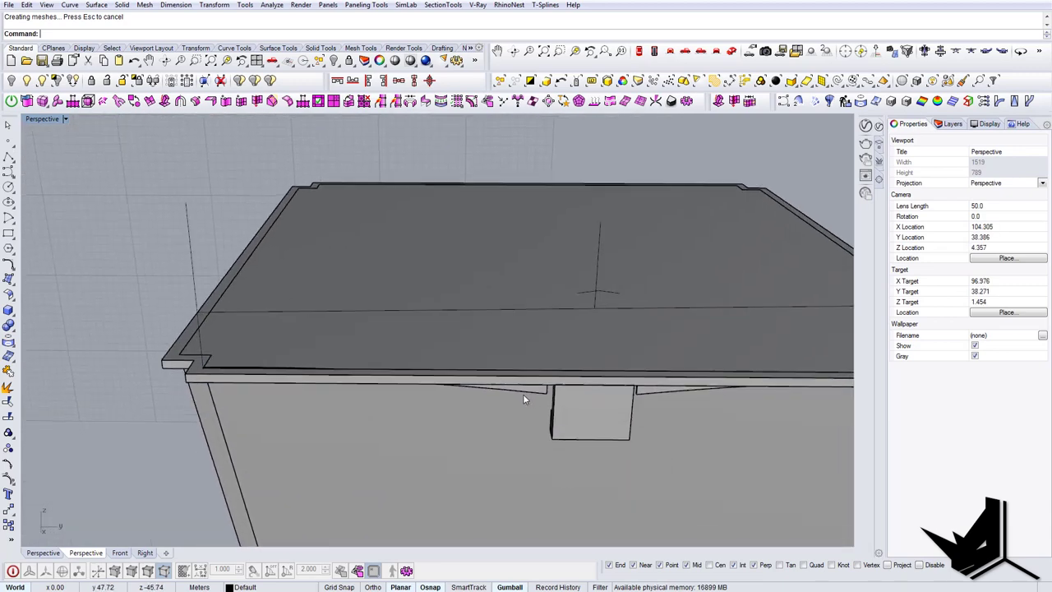
left_click(538, 391)
right_click_drag(569, 404, 502, 433)
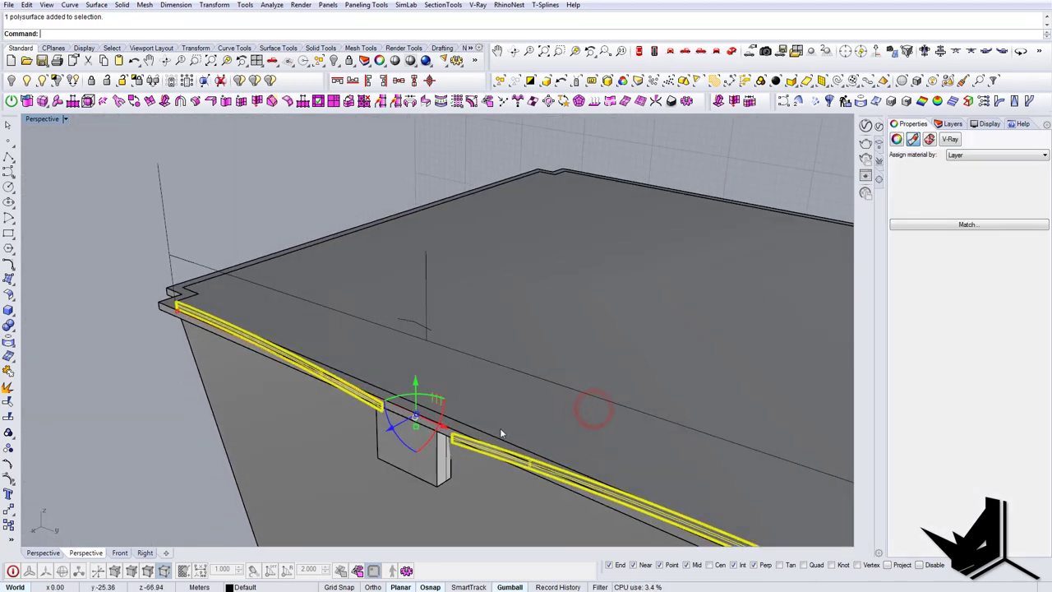
left_click_drag(417, 410, 438, 403)
key("Escape")
Step: Examine how the curved strips, the central block and the top frame fit together along the module's edge
right_click_drag(501, 403, 582, 368)
left_click(585, 366)
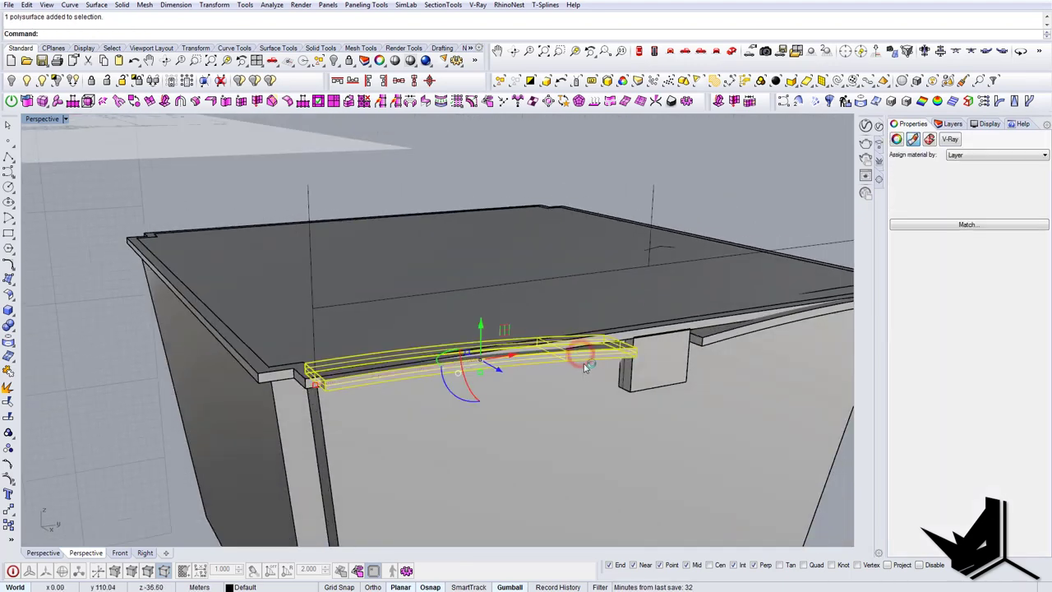
key("Escape")
right_click_drag(622, 402, 461, 390)
right_click_drag(460, 391, 326, 401)
left_click(326, 401)
right_click_drag(281, 370, 305, 382)
key("Escape")
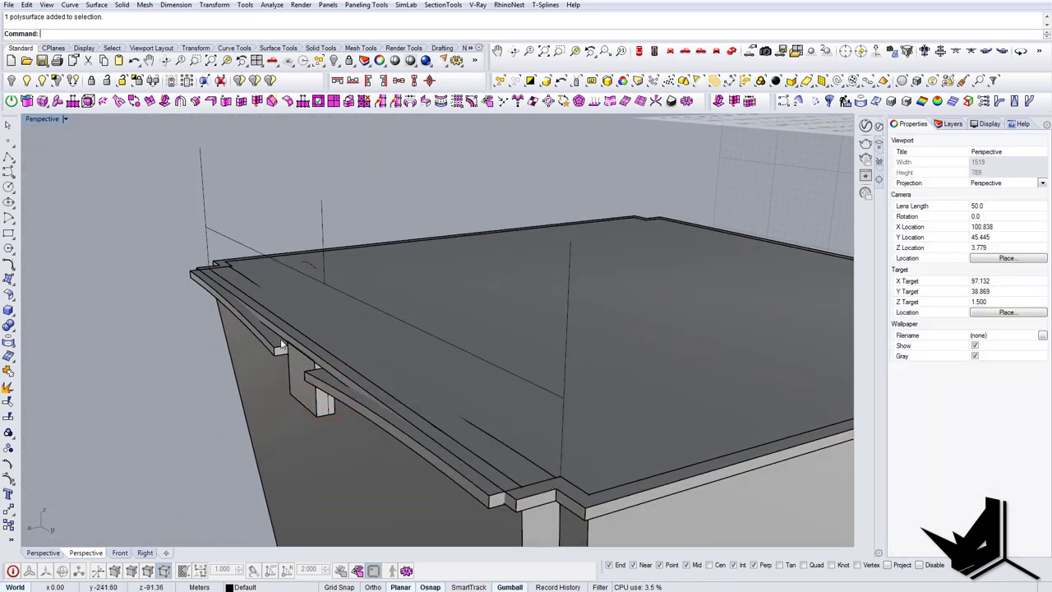
Step: Take the solid top frame out of view and isolate the outer offset outline from the rest of the model
left_click(313, 343)
right_click_drag(315, 343, 373, 459)
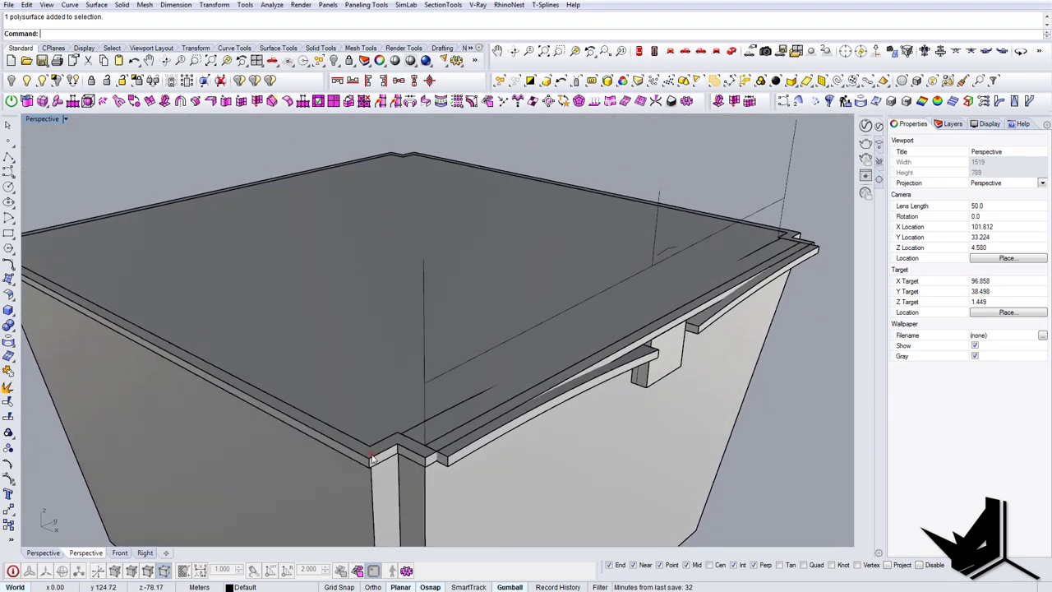
left_click(371, 456)
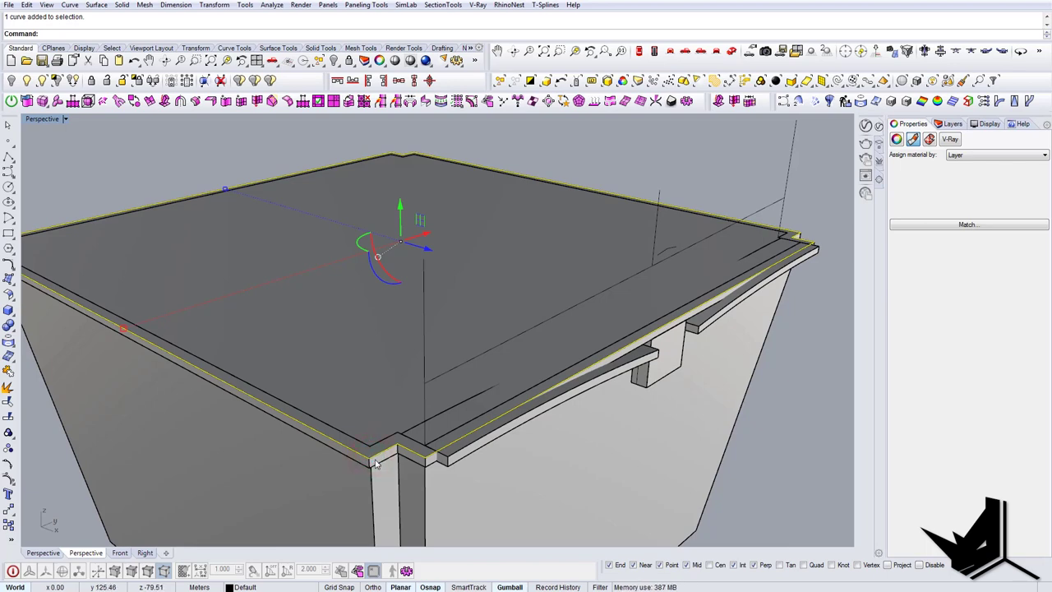
key("Delete")
left_click(386, 453)
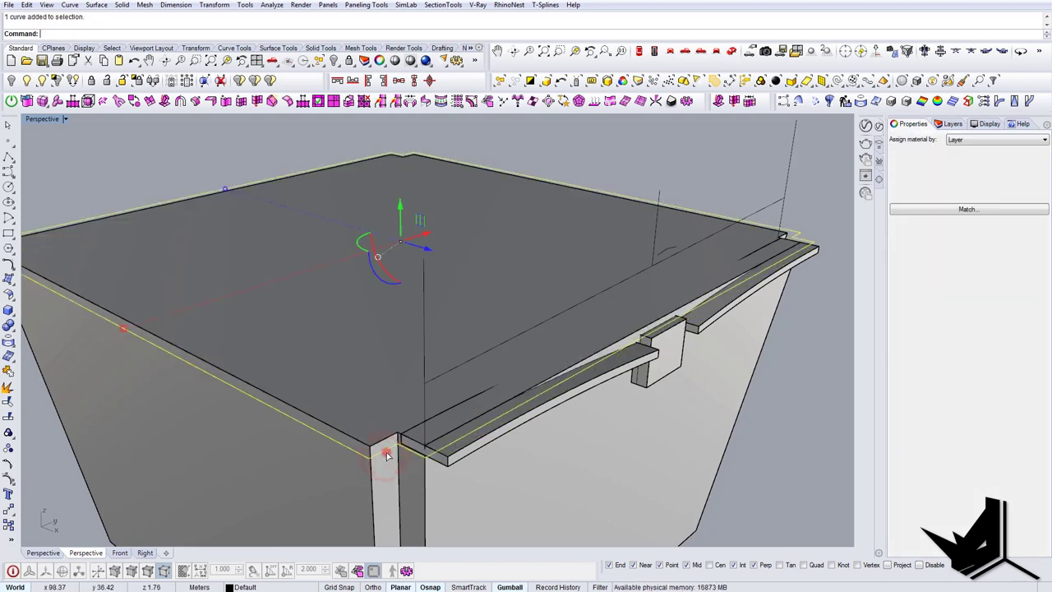
left_click(59, 79)
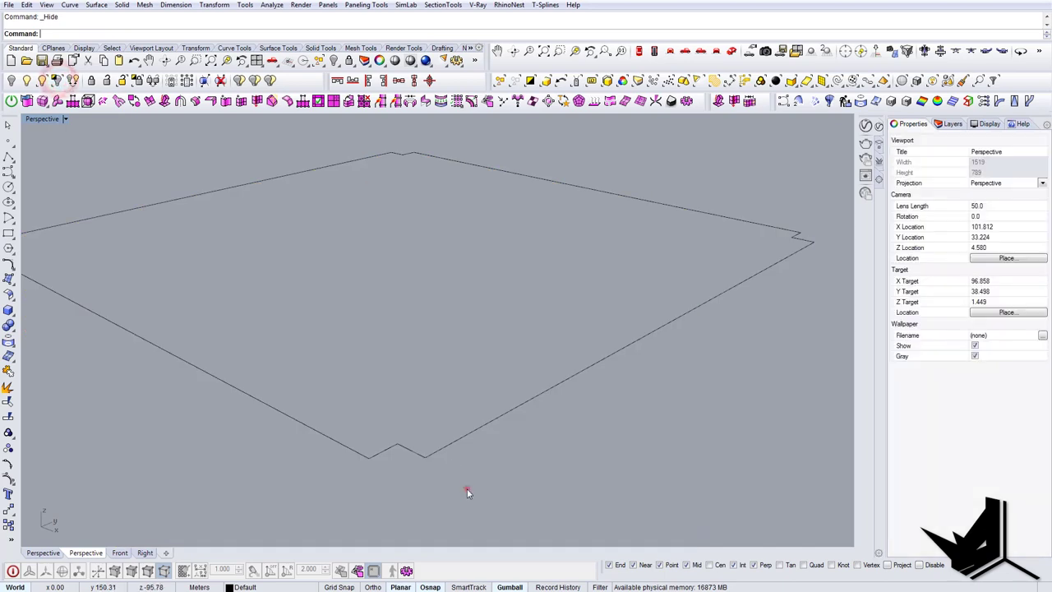
Step: Explode the isolated outline into separate line segments
left_click_drag(467, 488, 423, 430)
type("Explode")
key("Return")
Step: Join the pairs of short notch segments at the four corners into open V-shaped curves
left_click(383, 451)
left_click(409, 450, "shift")
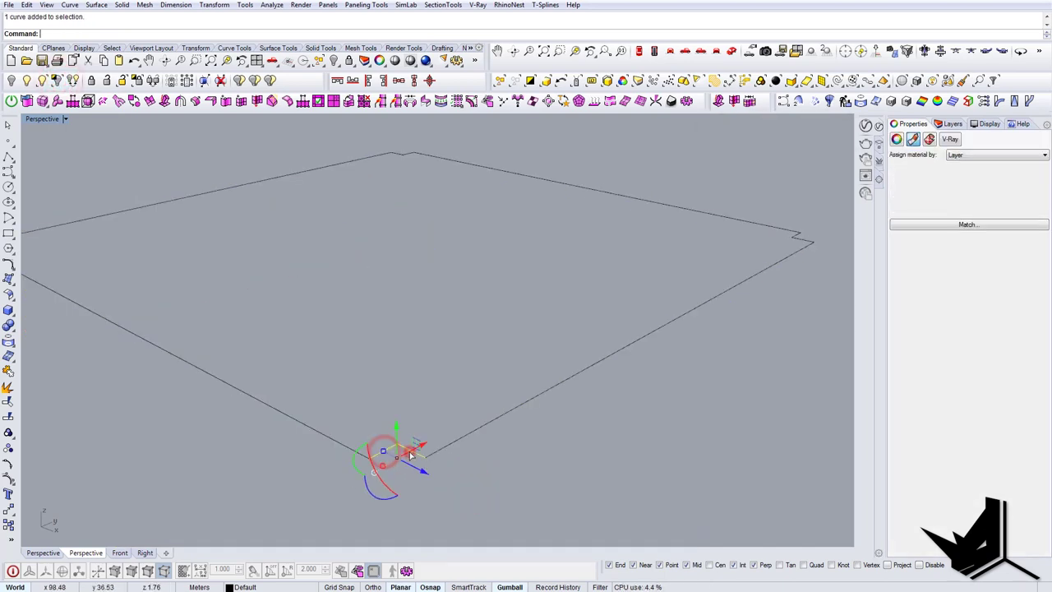
scroll(410, 449, "down", 5)
left_click_drag(146, 304, 205, 355, "shift")
left_click_drag(341, 228, 461, 323, "shift")
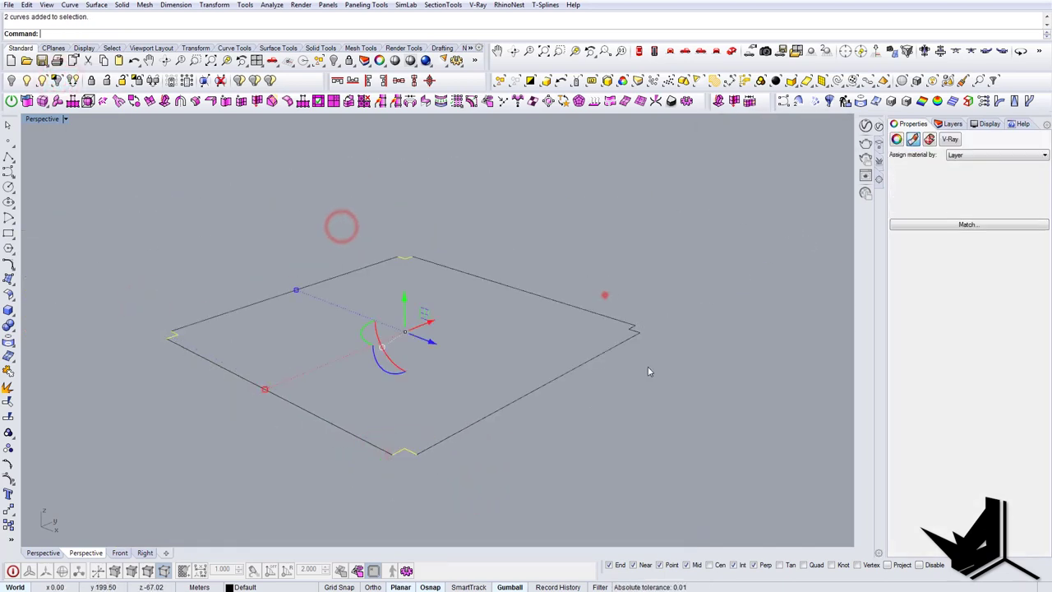
left_click_drag(606, 296, 667, 372, "shift")
type("Join")
key("Return")
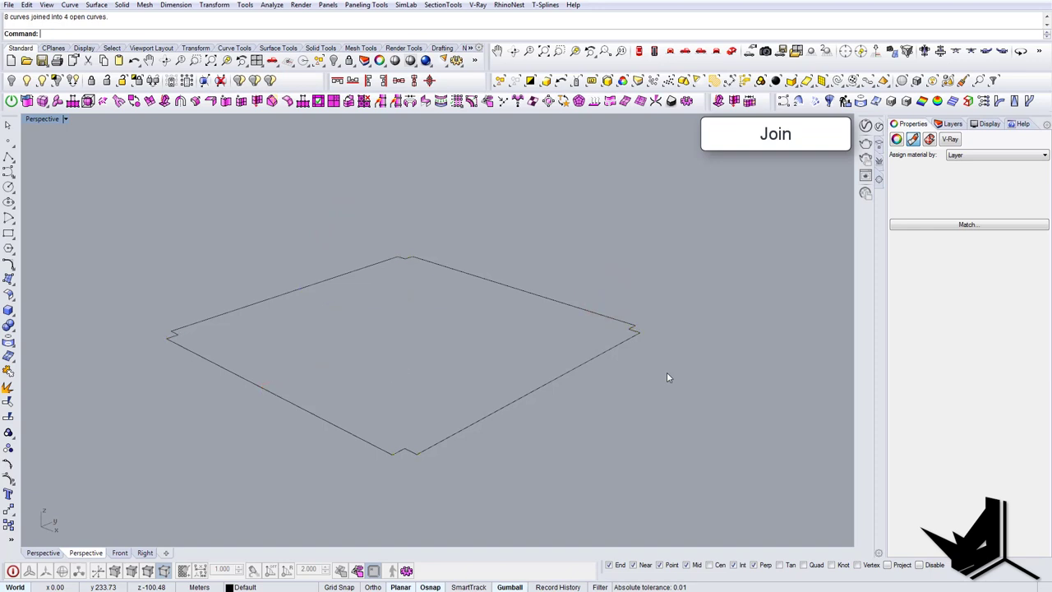
Step: Delete the four long side segments of the outline, keeping only the corner notch curves
left_click_drag(519, 414, 447, 354)
key("Delete")
left_click_drag(489, 232, 462, 305)
key("Delete")
left_click_drag(338, 343, 285, 273)
key("Delete")
left_click_drag(330, 368, 268, 426)
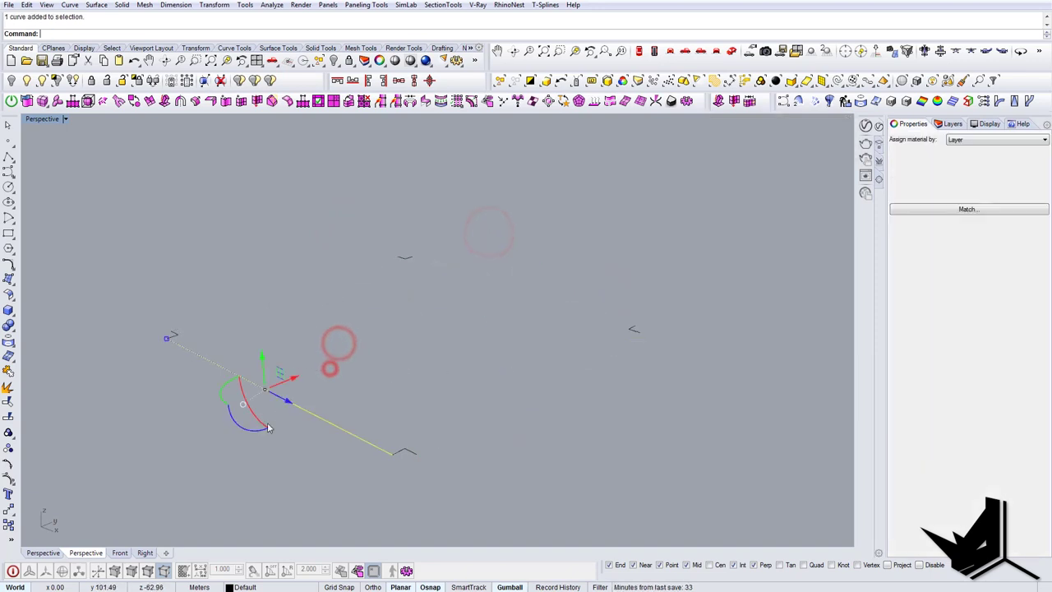
key("Delete")
Step: Offset each of the four corner notch curves 0.1 m outward
left_click(397, 450)
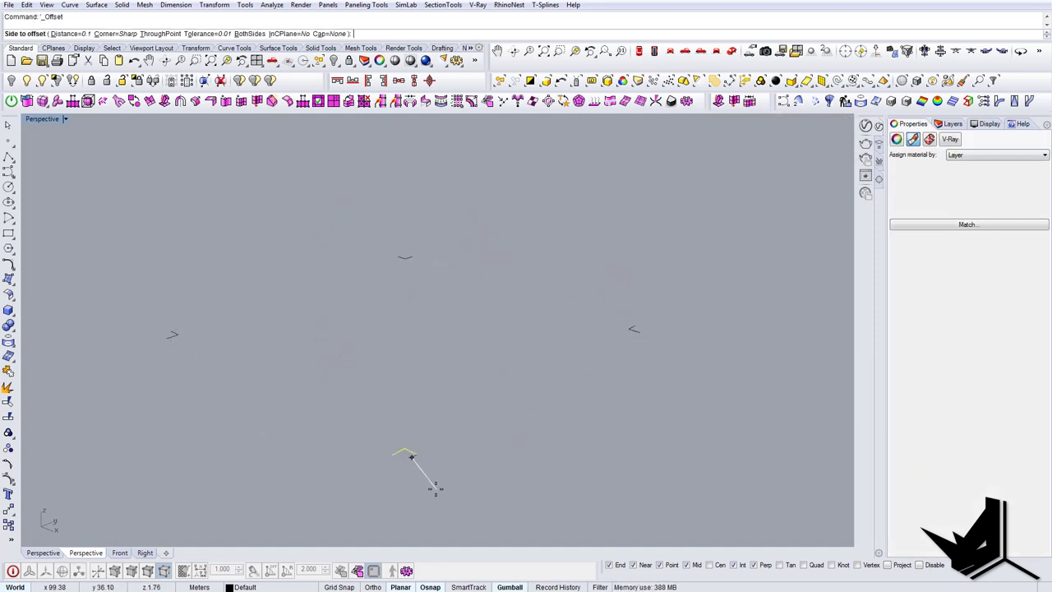
scroll(435, 491, "up", 4)
left_click(426, 487)
left_click_drag(782, 294, 700, 223)
key("Return")
left_click(779, 259)
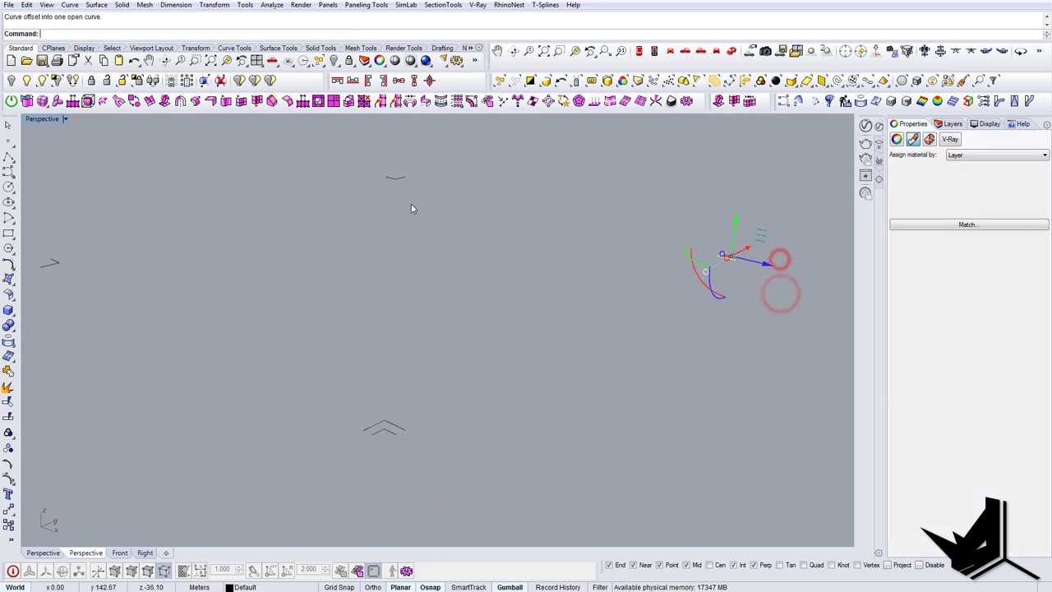
left_click_drag(429, 230, 367, 148)
key("Return")
left_click(448, 134)
left_click_drag(122, 277, 35, 228)
key("Return")
left_click(32, 261)
Step: Draw two short lines joining the ends of the front corner's notch curve and its offset copy
right_click_drag(374, 451, 408, 392, "shift")
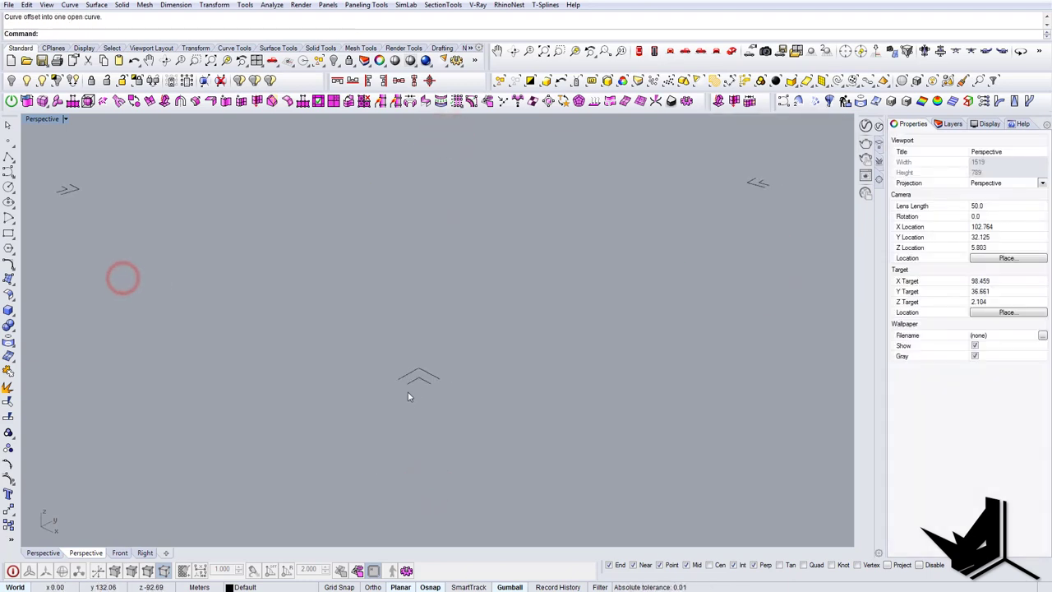
type("Line")
key("Return")
left_click(392, 383)
left_click(408, 381)
key("Return")
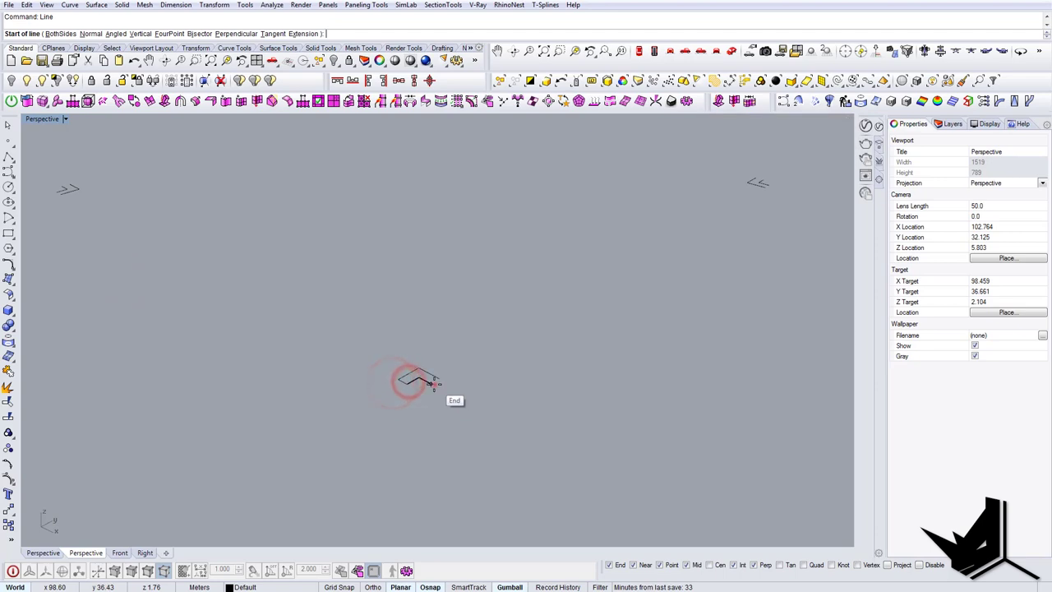
left_click(434, 383)
left_click(439, 378)
Step: Fill the closed front corner outline with a planar surface
left_click_drag(442, 393, 364, 352)
type("PS")
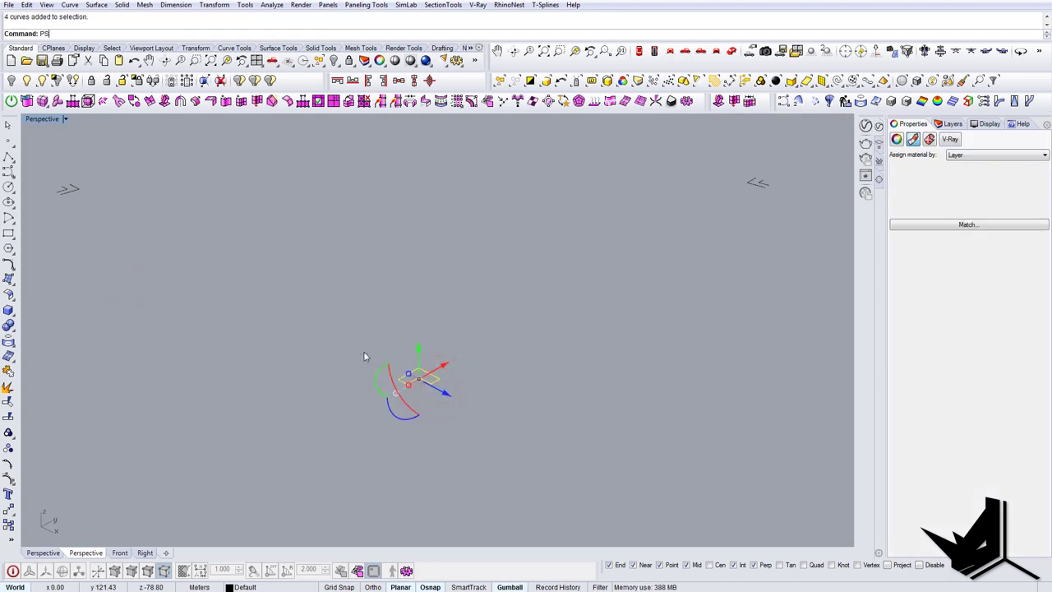
key("Return")
Step: Show the hidden tapered module body and one of its curved top-edge strips
left_click(422, 231)
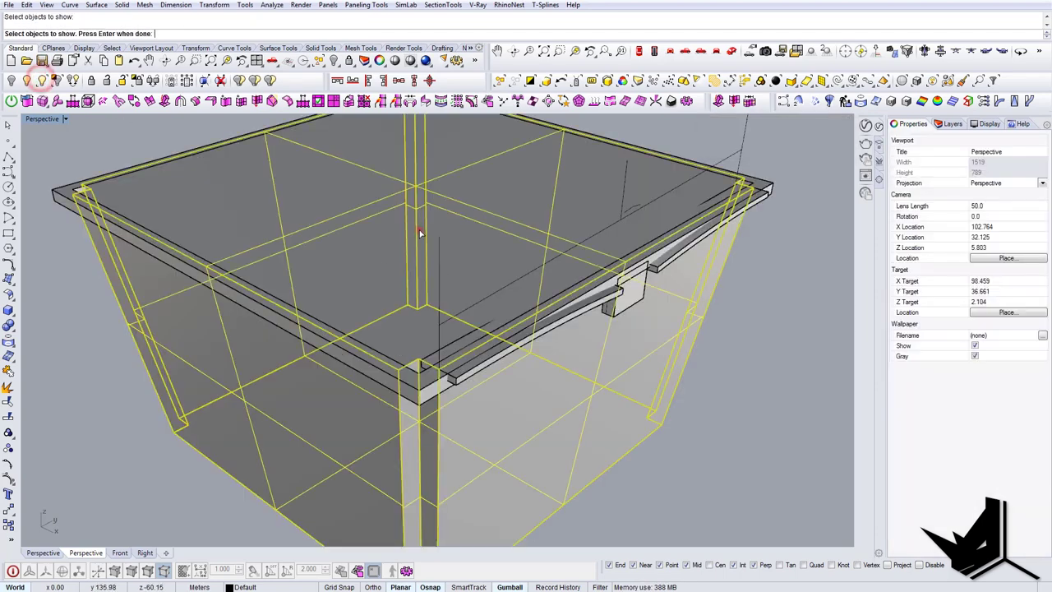
key("Return")
right_click_drag(446, 359, 461, 357)
scroll(426, 378, "up", 2)
key("Escape")
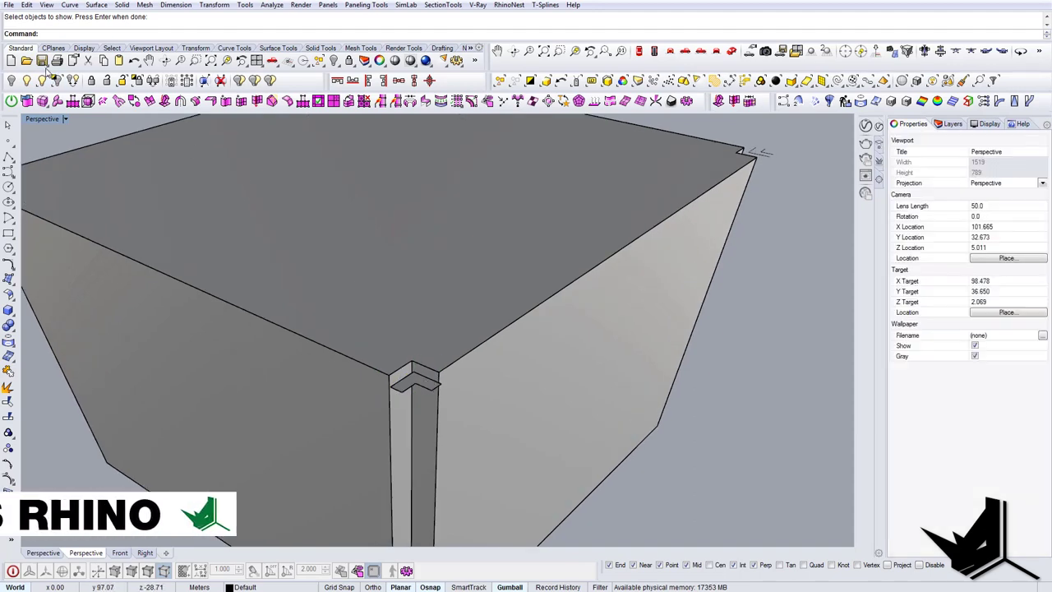
left_click(41, 79)
left_click(490, 364)
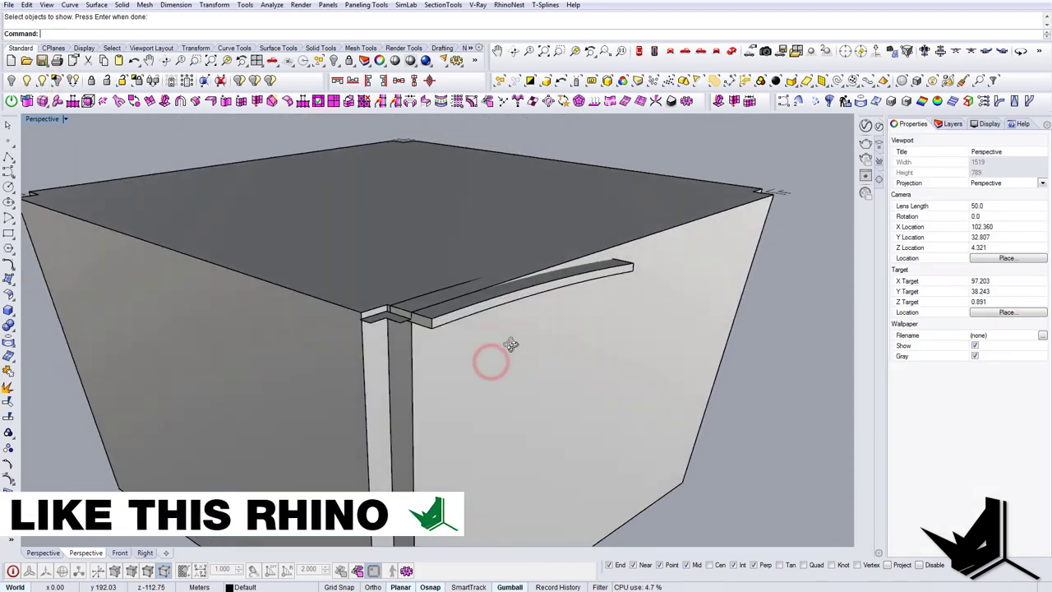
scroll(493, 357, "up", 3)
Step: Set the Z level of the planar corner surface to the module's top notch corner, aligned to world
left_click(400, 317)
type("SetPt")
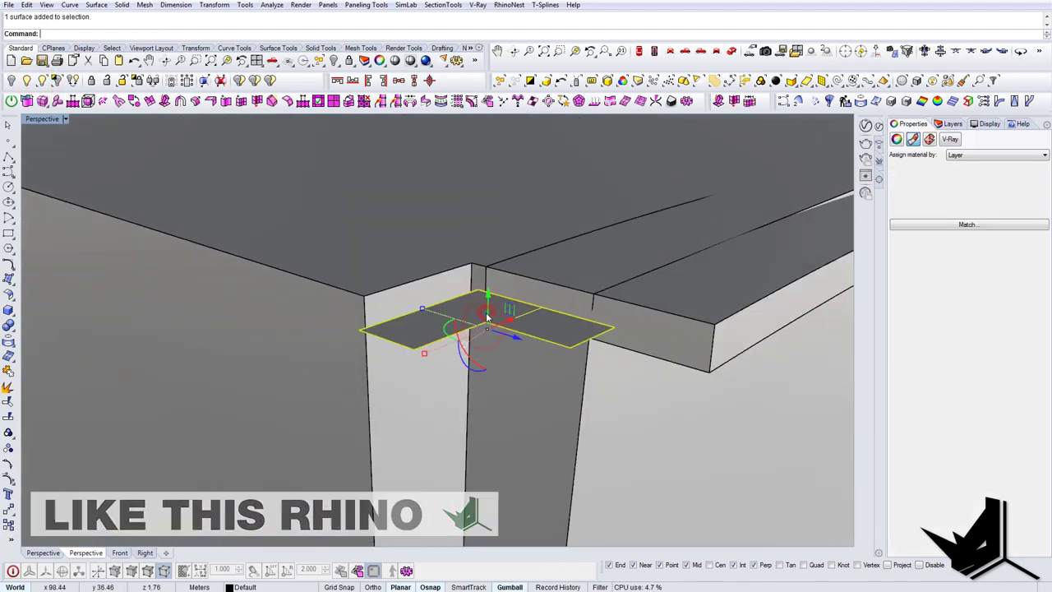
key("Return")
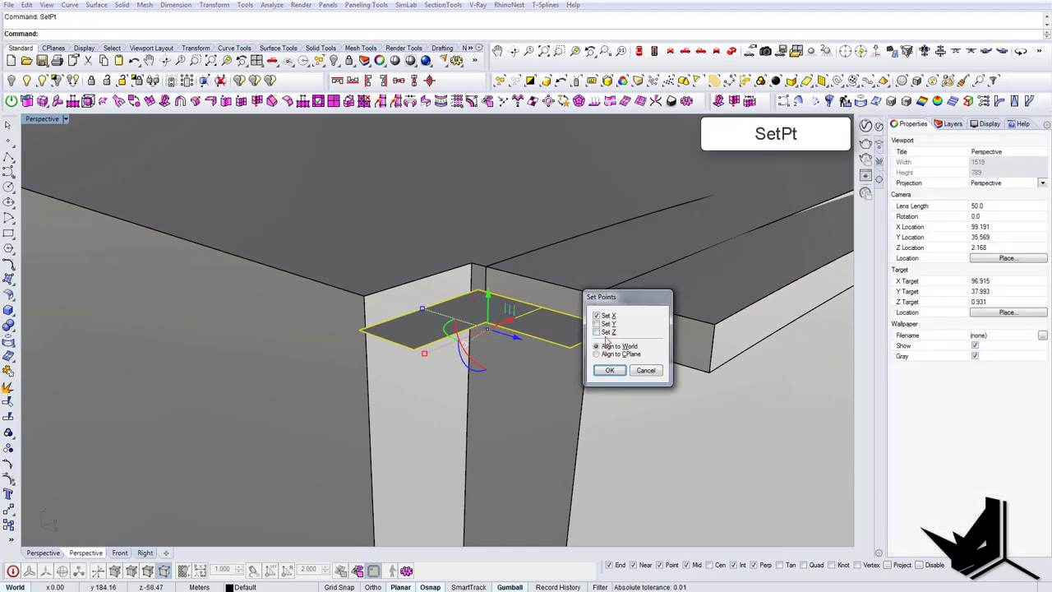
left_click(616, 331)
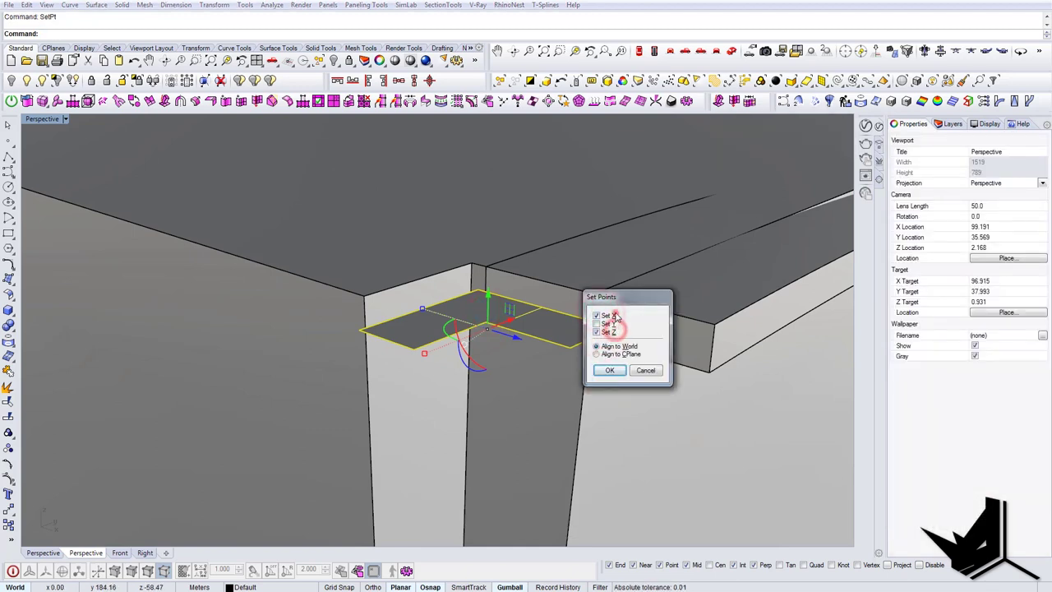
left_click(614, 372)
left_click(475, 263)
Step: Offset the front corner's inner V-shaped curve 0.1 m towards the module's notch
right_click_drag(477, 266, 500, 460)
scroll(499, 316, "down", 5)
key("Return")
left_click(496, 350)
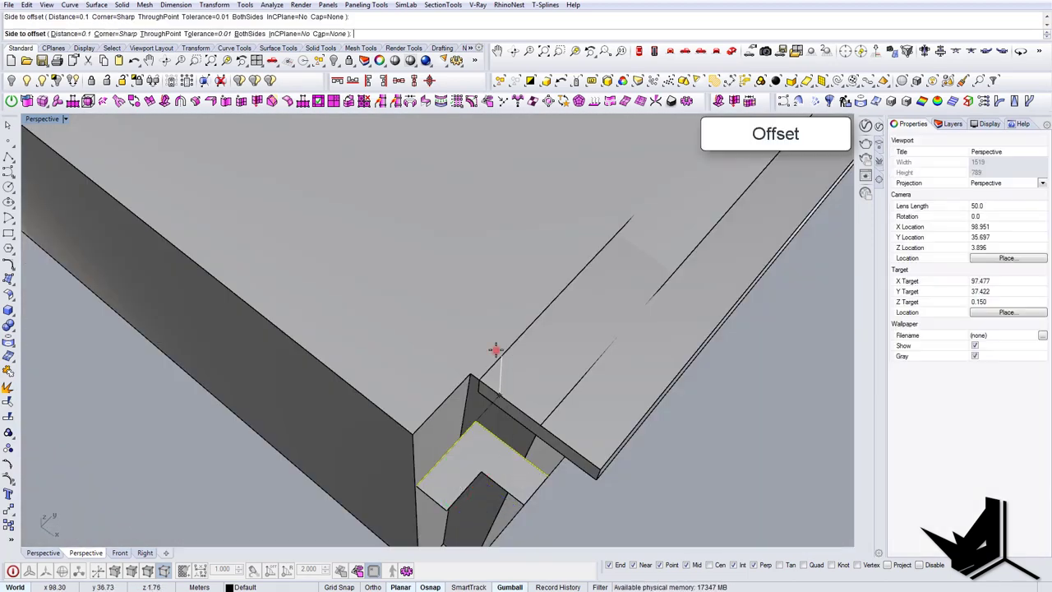
Step: Delete the planar corner surface together with its outer notch curve and one end line
left_click(400, 447)
key("Delete")
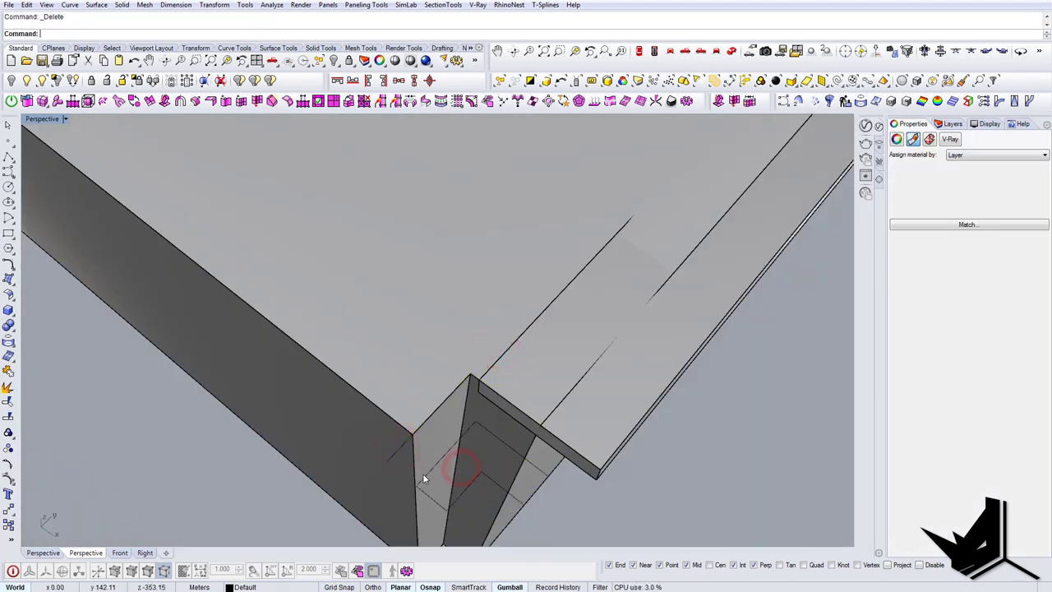
right_click_drag(422, 475, 397, 469, "shift")
left_click(443, 474)
key("Delete")
left_click(410, 495)
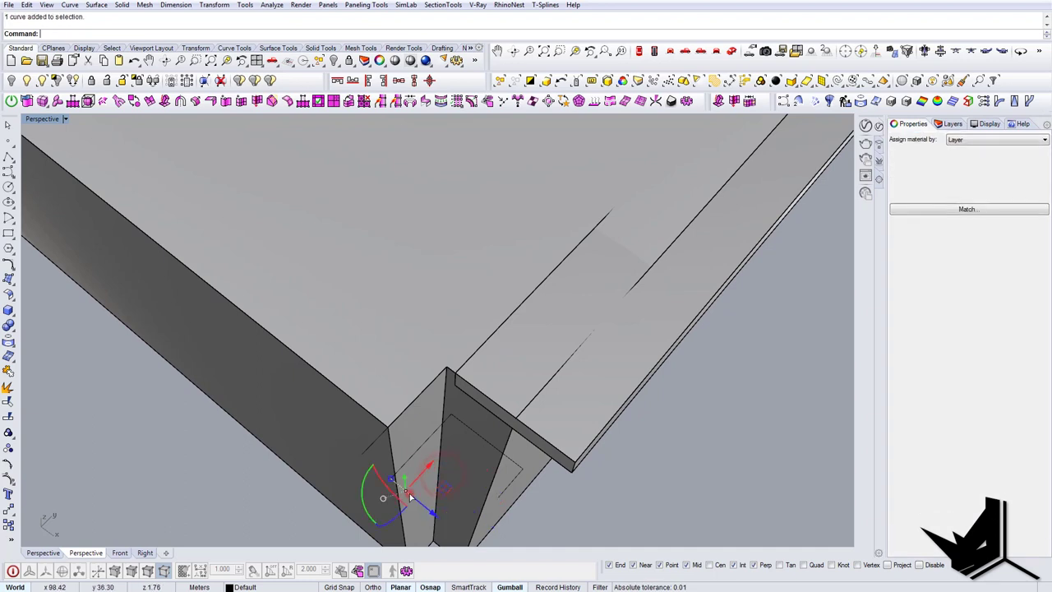
key("Delete")
Step: Draw a line closing the ends of the two remaining notch curves and join it with both curves
type("line")
key("Return")
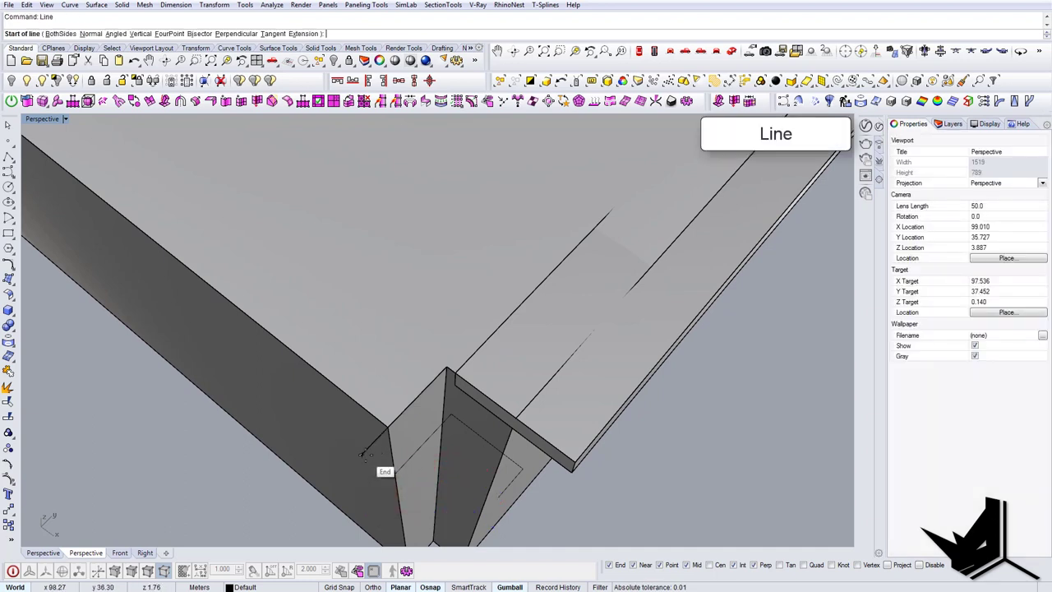
left_click(365, 455)
left_click(392, 475)
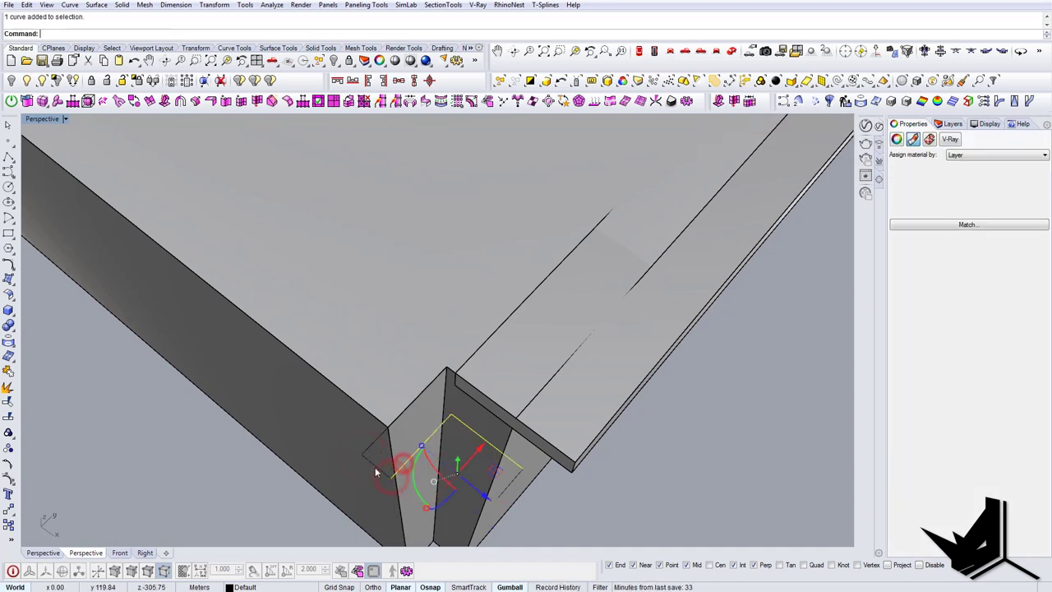
left_click(373, 444, "shift")
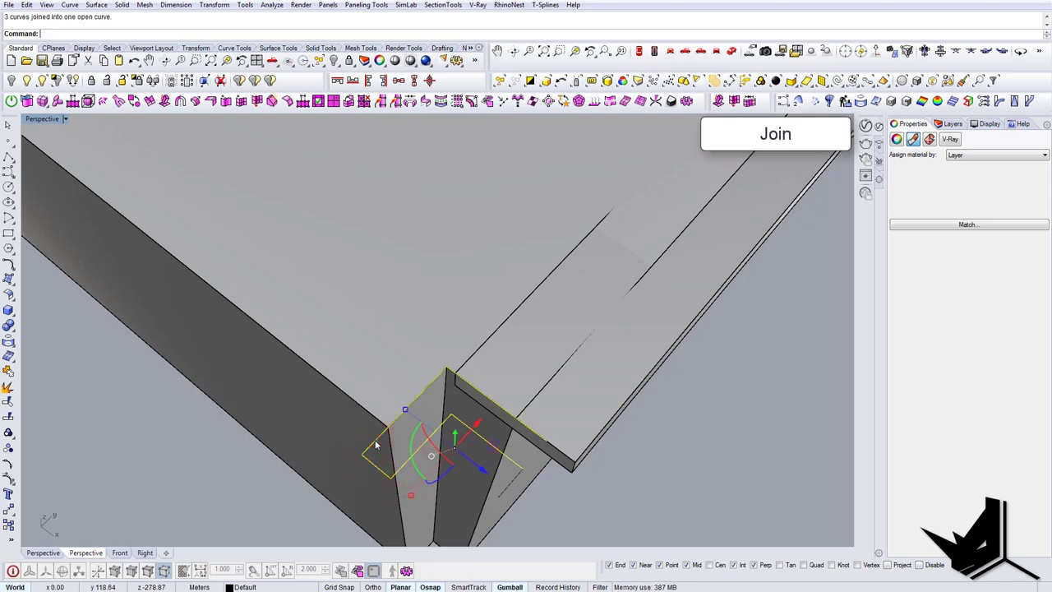
Step: Extrude the joined corner outline about 0.08 m downward as a solid corner piece, matching the curved strip's underside
right_click_drag(544, 432, 566, 404)
type("extrudecrv")
key("Return")
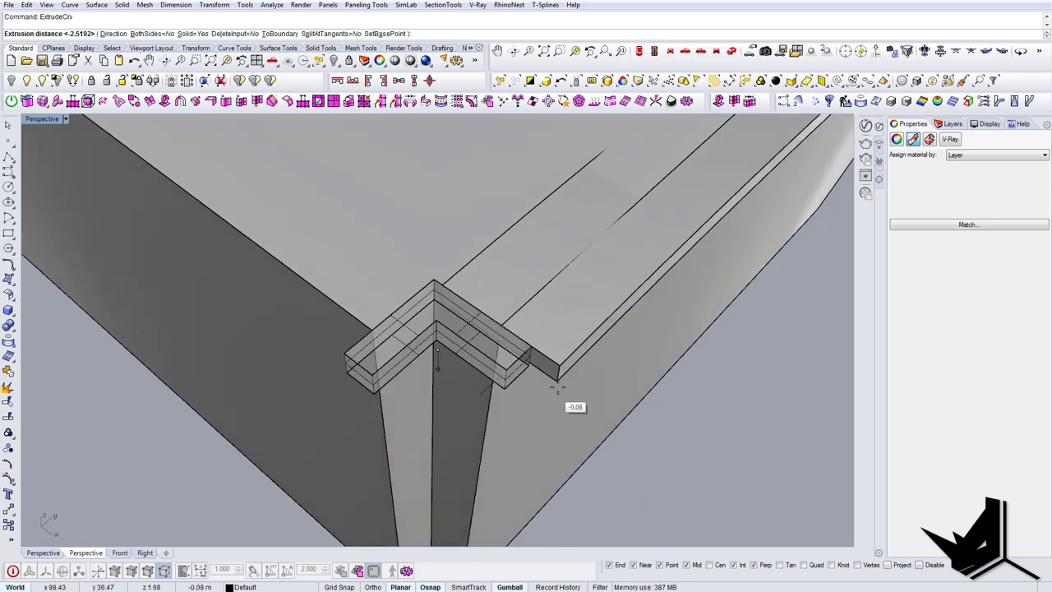
left_click(557, 385)
Step: Mirror the corner piece to the neighbouring corner about the midpoint of the module's bottom edge
left_click(500, 334)
scroll(501, 382, "down", 12)
right_click_drag(519, 380, 462, 397)
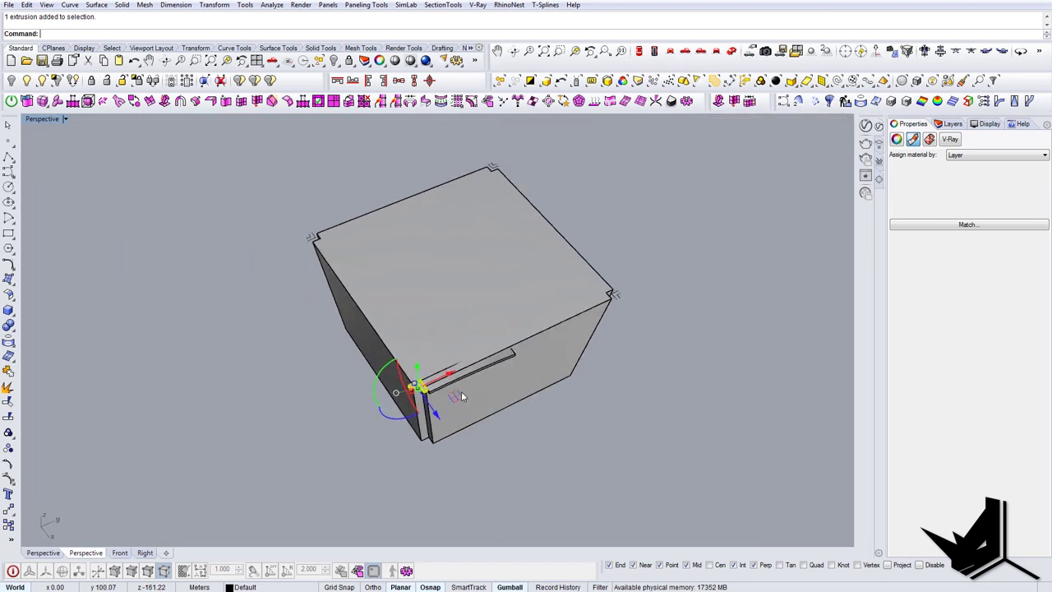
left_click(507, 411)
right_click_drag(537, 432, 555, 407)
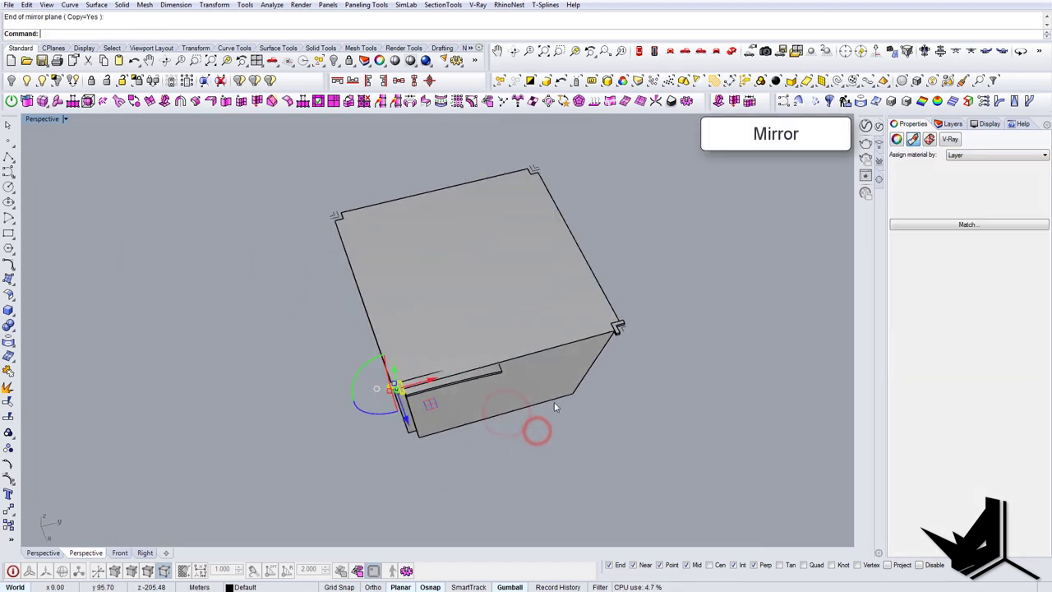
Step: Mirror both corner pieces to the two opposite corners of the module
left_click(618, 331, "shift")
right_click_drag(468, 424, 490, 419)
key("Return")
right_click_drag(377, 420, 428, 362)
left_click(385, 410)
left_click(366, 437)
left_click(436, 493)
Step: Show the hidden central block and the second curved strip on the same side of the module
scroll(424, 328, "up", 6)
key("ctrl+shift+h")
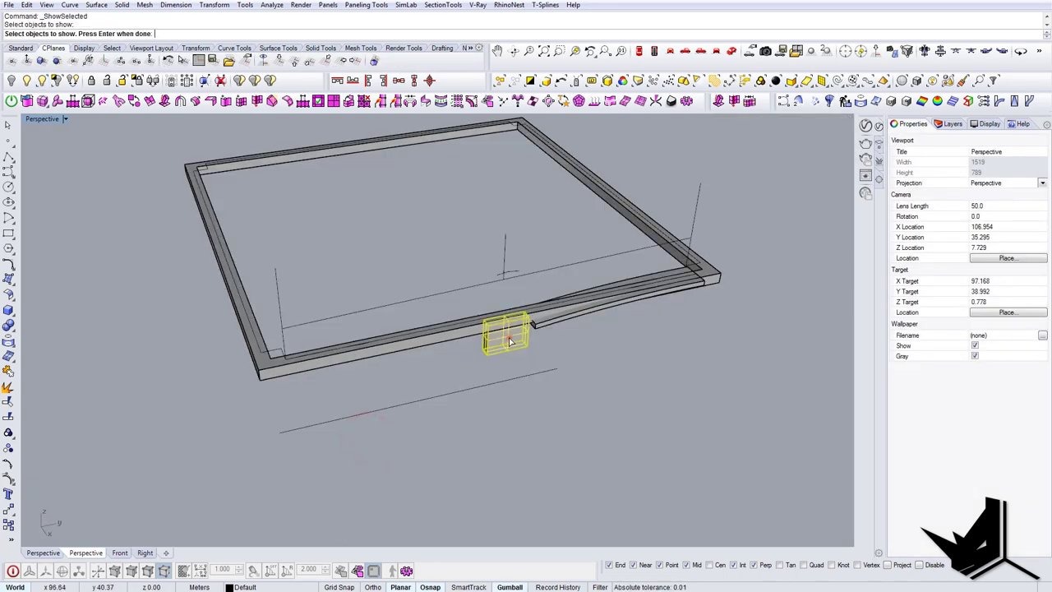
left_click(553, 320)
key("Return")
Step: Group the two curved strips with the central block between them
right_click_drag(521, 355, 435, 301)
left_click(435, 301)
left_click(559, 281, "shift")
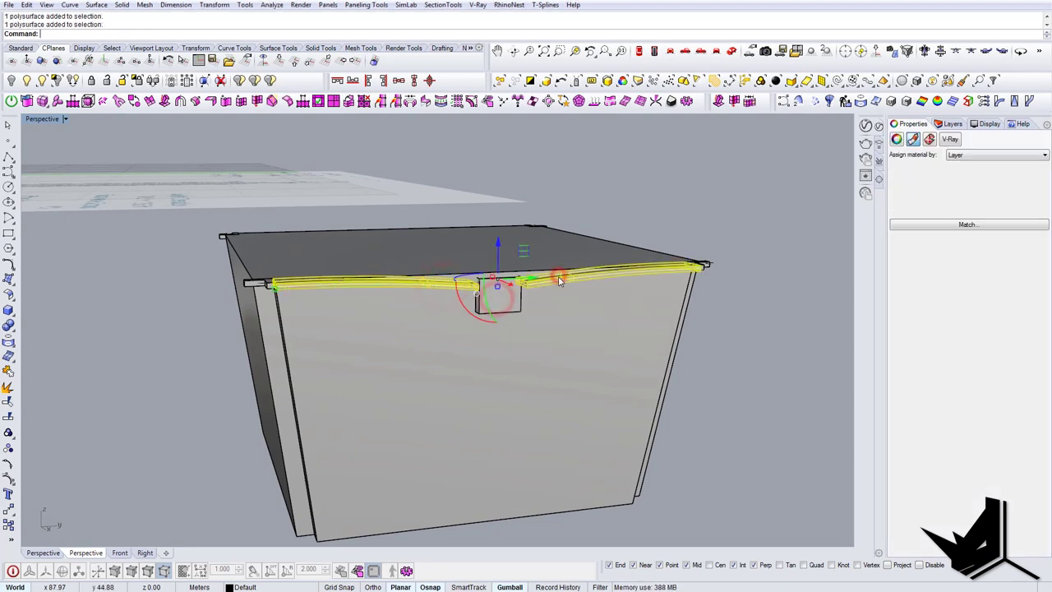
left_click(517, 307, "shift")
left_click(555, 336)
type("GR")
right_click_drag(555, 336, 538, 387)
key("Return")
Step: Mirror the strip-and-block group to the opposite side about the midpoint of the module's bottom edge
type("Mirror")
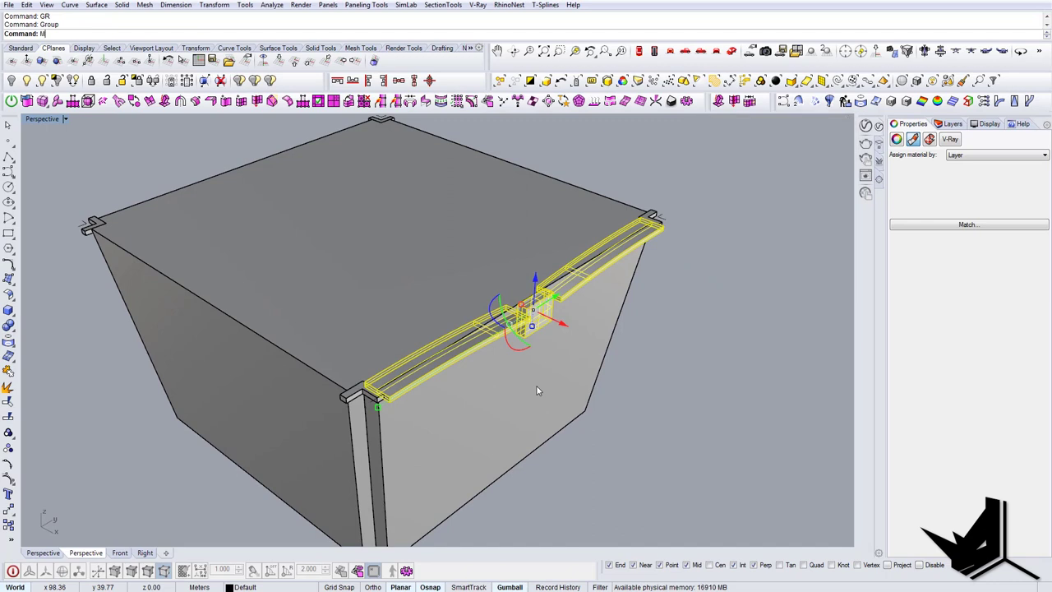
key("Return")
scroll(538, 390, "down", 2)
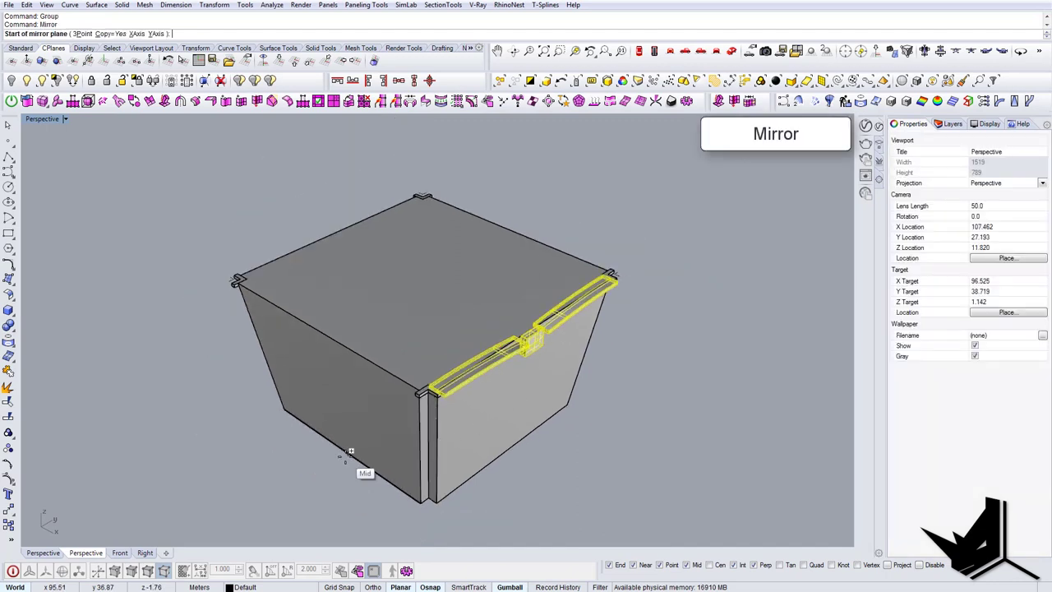
left_click(350, 451)
left_click(309, 487)
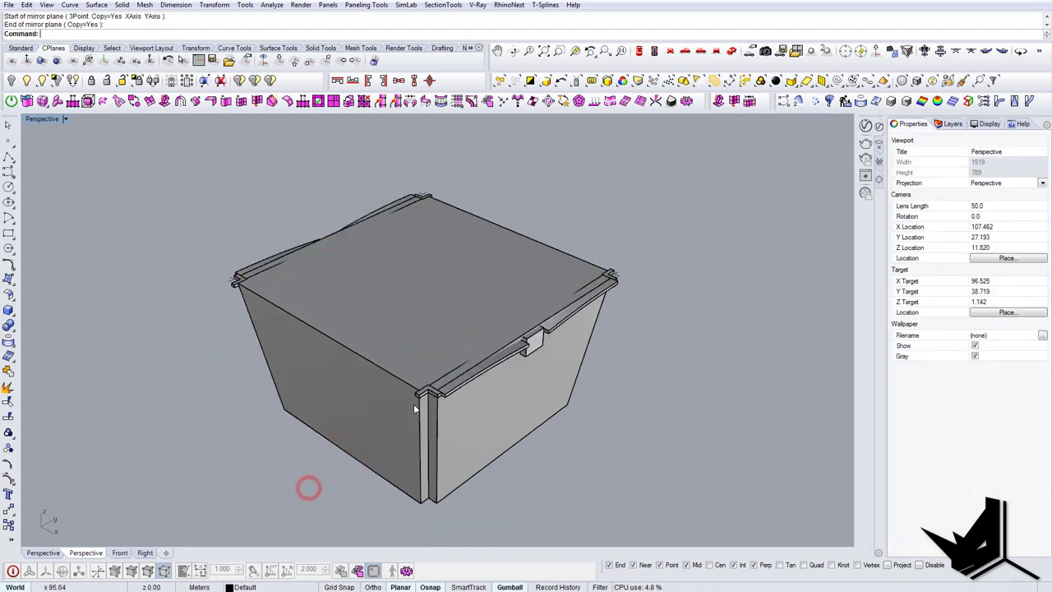
Step: Orient a copy of the strip-and-block group onto the adjacent side, using the module's bottom corners as reference and target points
left_click(493, 364)
type("Or")
key("Return")
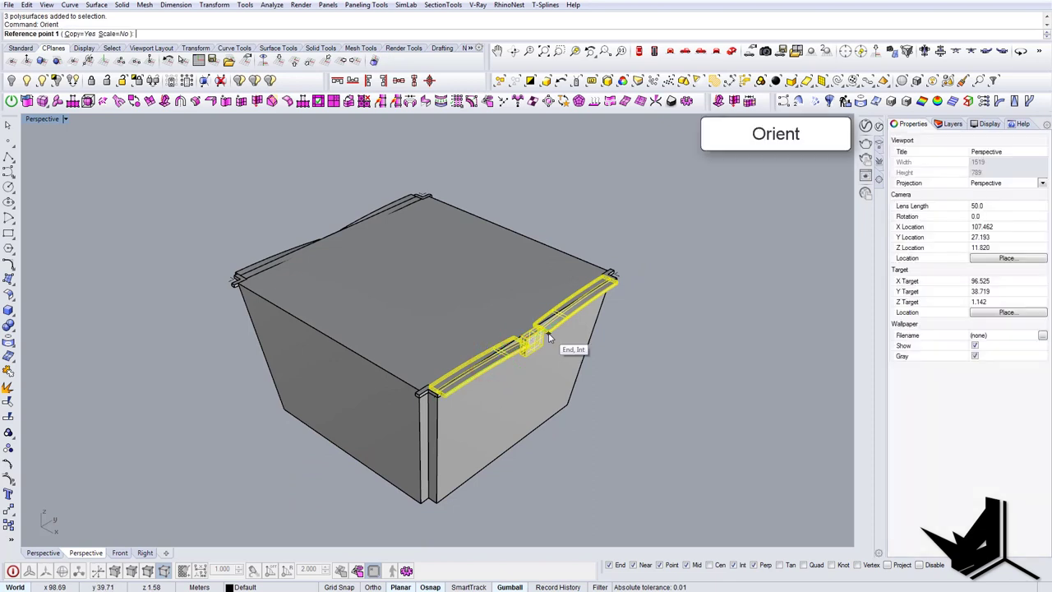
left_click(442, 498)
left_click(448, 494)
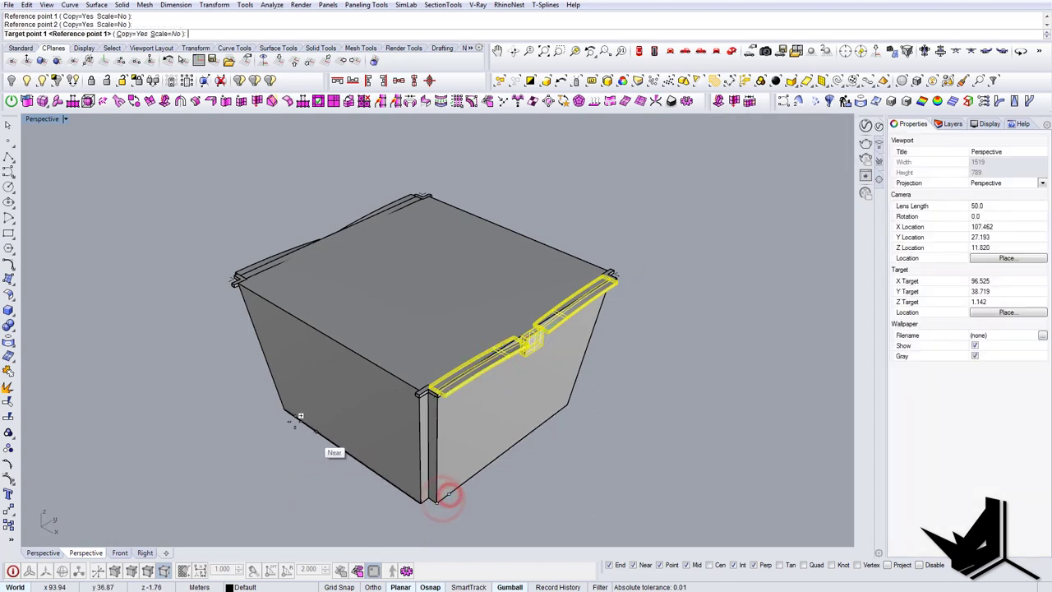
left_click(286, 410)
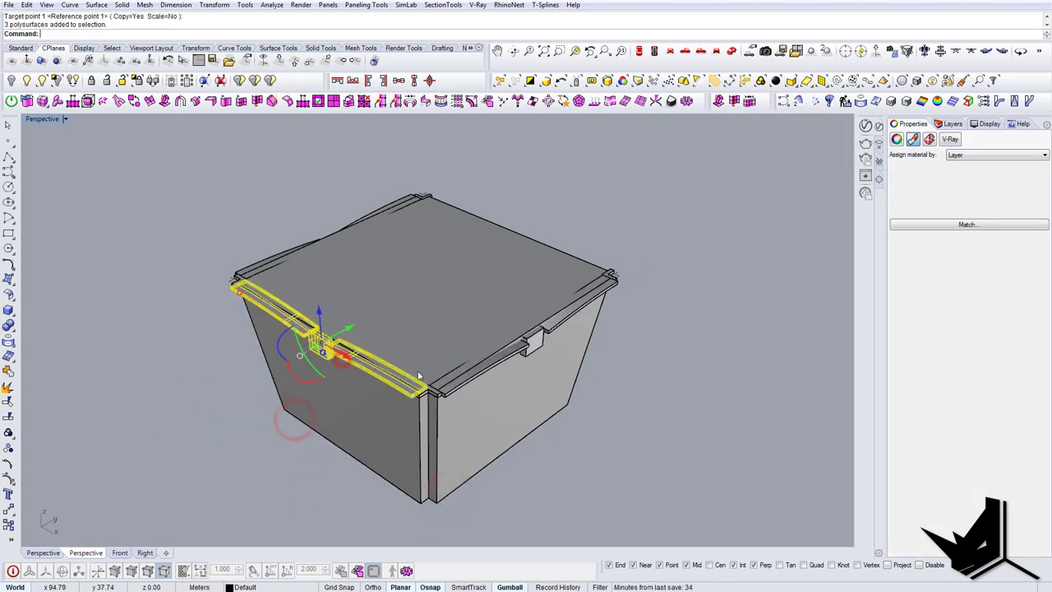
Step: Mirror the newly oriented strip-and-block group to the last bare side of the module
right_click_drag(342, 358, 449, 386)
type("Mirror")
key("Return")
left_click(494, 468)
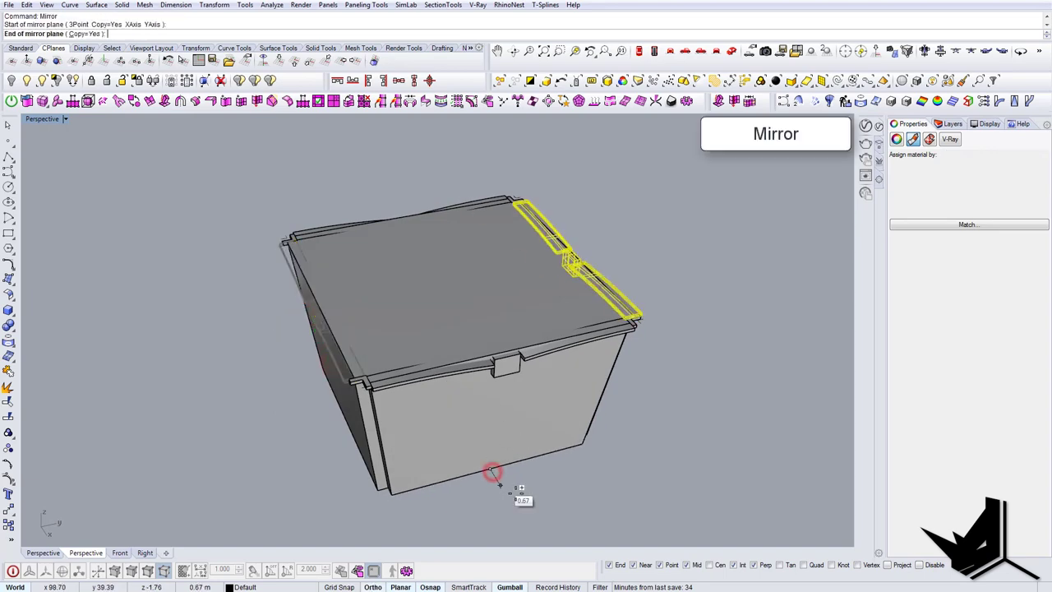
left_click(493, 472)
Step: Examine the module's top-edge detailing and corners from close up and from a distance
right_click_drag(493, 472, 480, 419)
scroll(535, 418, "down", 4)
scroll(452, 357, "up", 10)
scroll(480, 419, "down", 10)
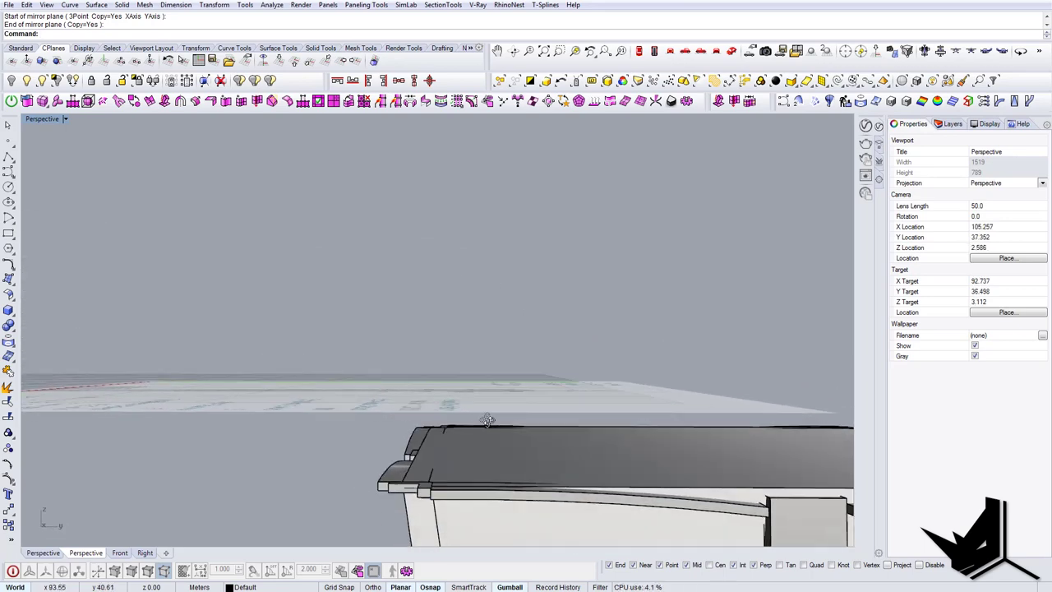
left_click(542, 465)
right_click_drag(543, 465, 524, 456, "shift")
key("Escape")
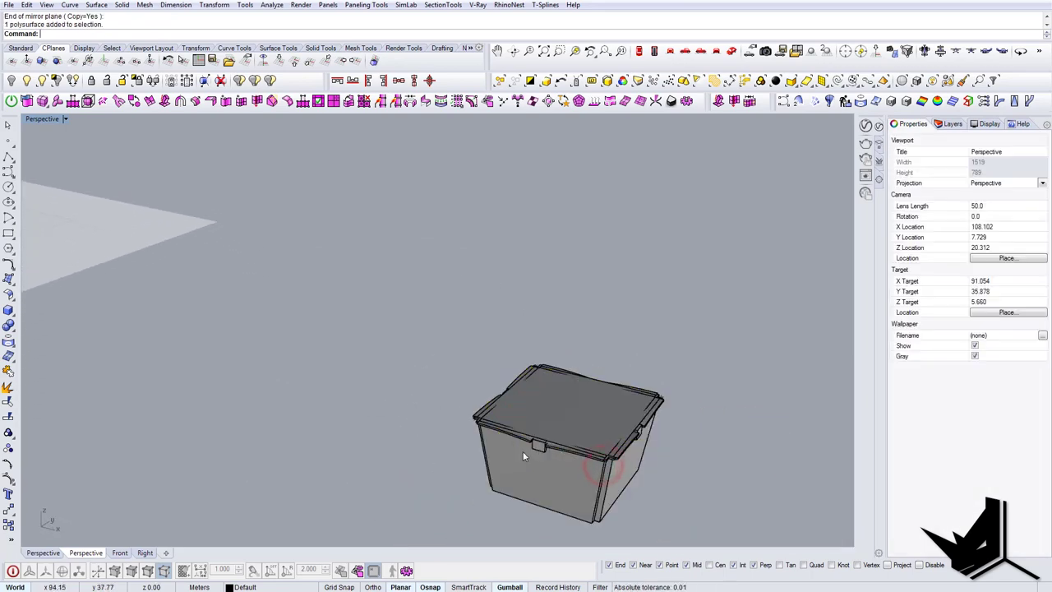
Step: Select all remaining construction curves and delete them
scroll(506, 387, "down", 12)
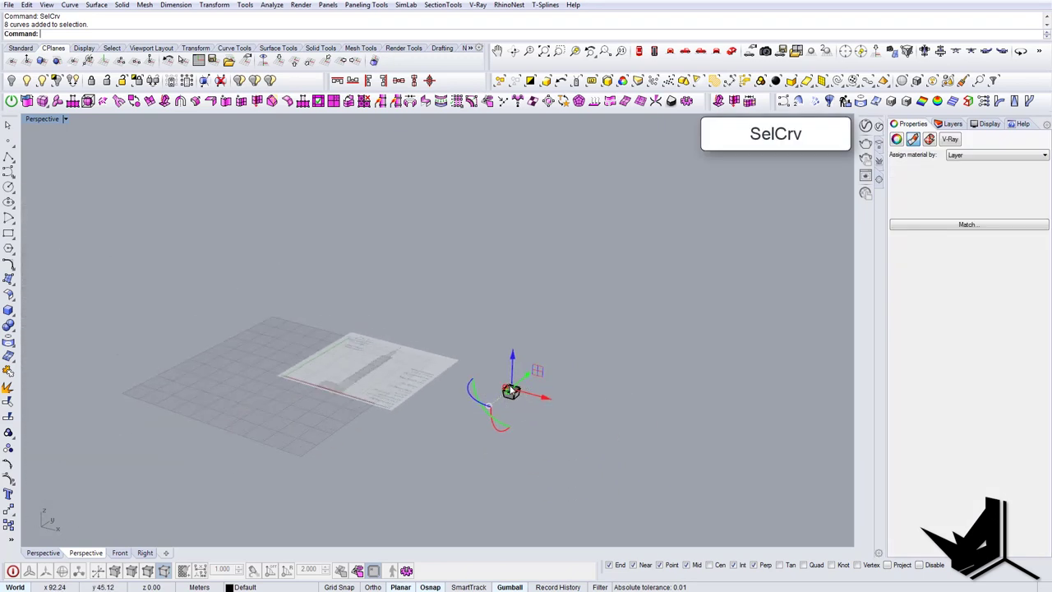
scroll(520, 415, "up", 12)
key("Delete")
Step: Define the complete module as a block named Module 1, with its base point at the bottom corner
left_click_drag(624, 490, 625, 489)
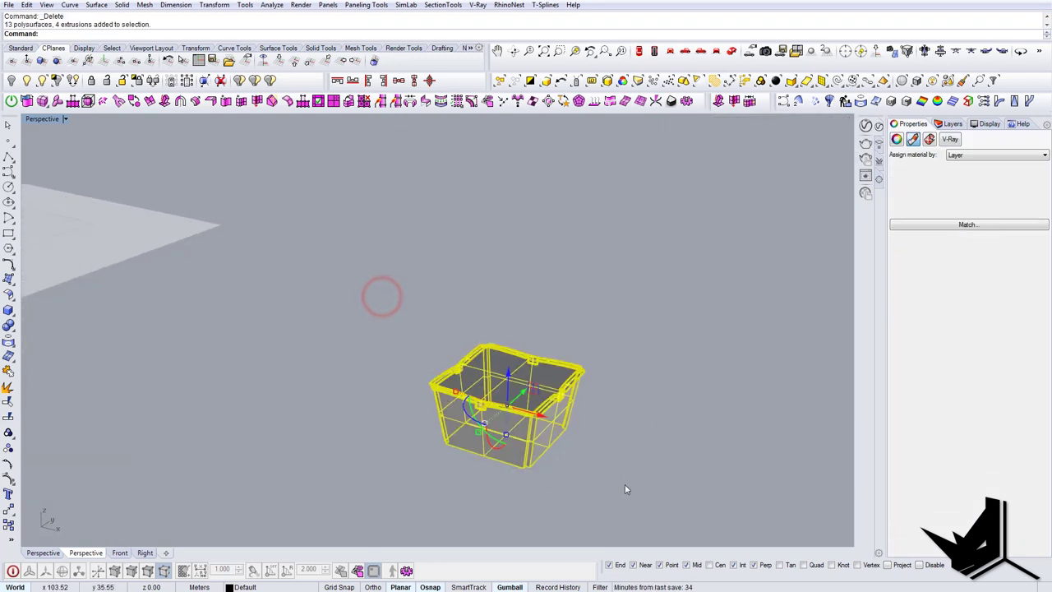
type("Block")
key("Return")
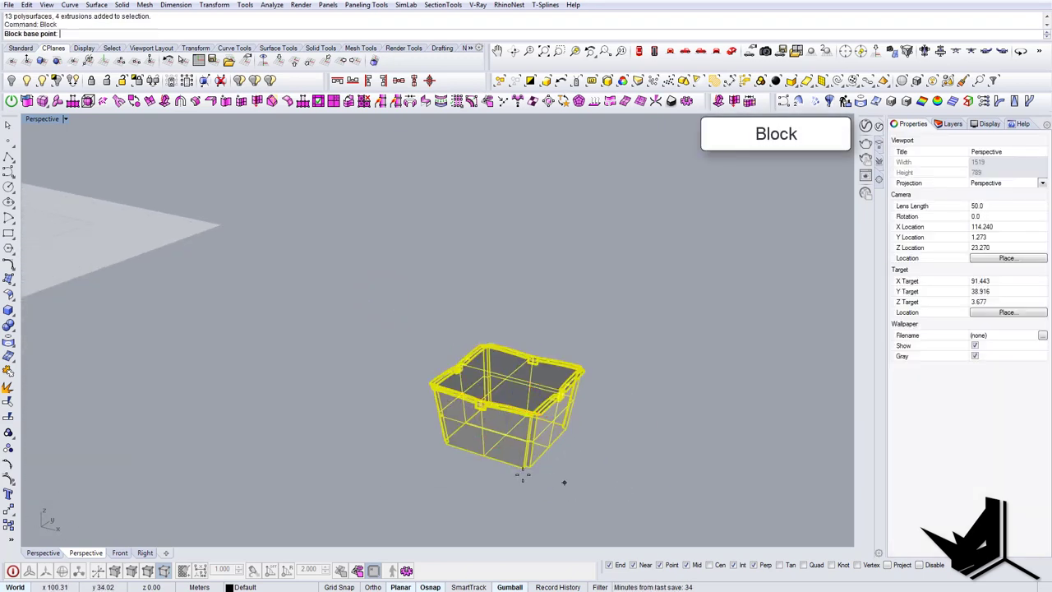
left_click(517, 472)
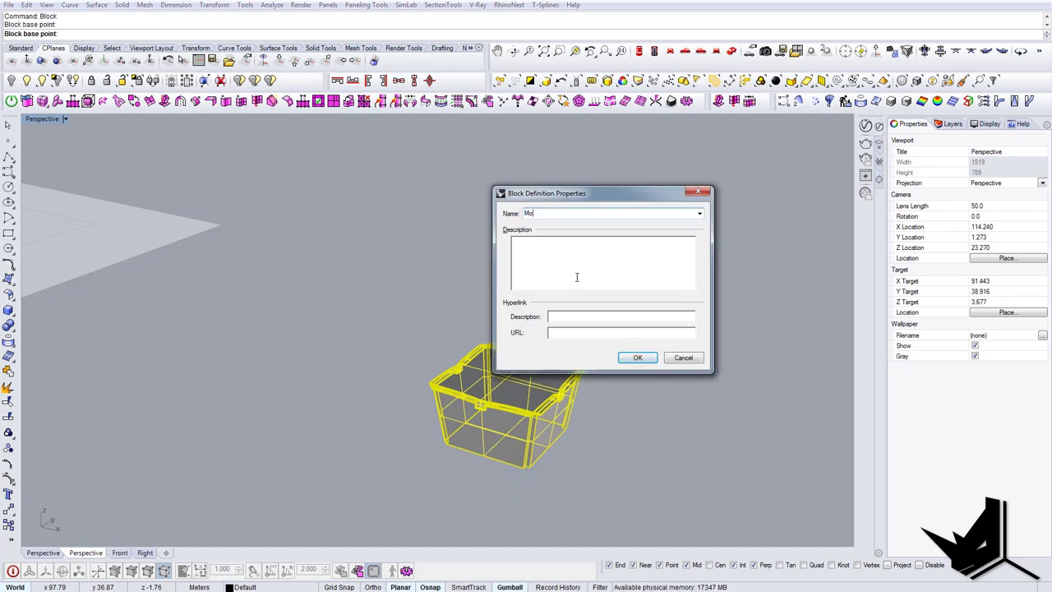
type("Module 1")
key("Return")
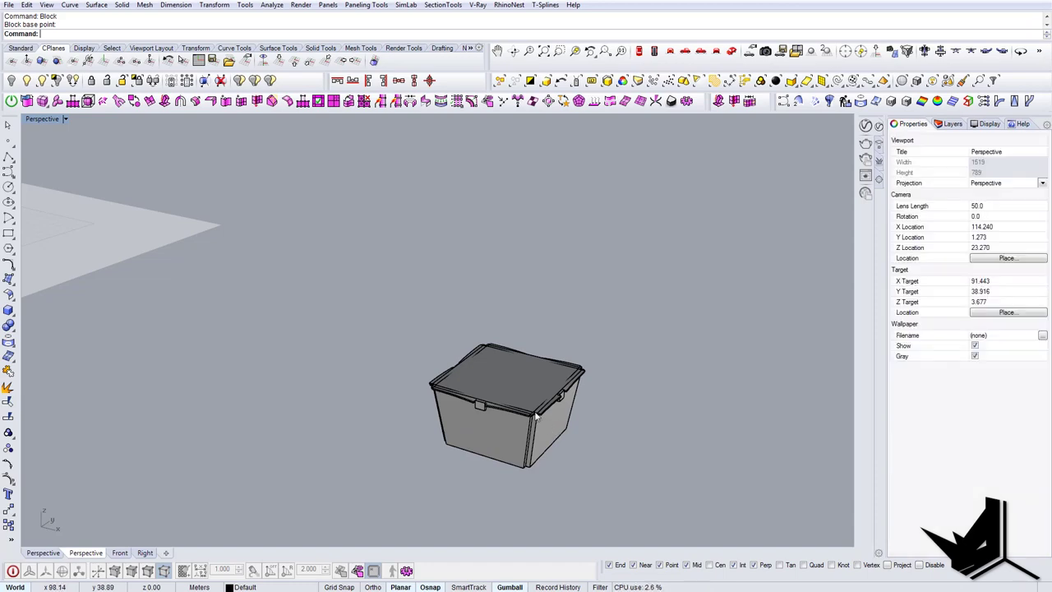
Step: Copy the Module 1 block
left_click(526, 400)
right_click_drag(452, 355, 488, 401)
left_click(602, 346)
Step: Select the tower's guide curves on the reference image, leaving out the curves around the module, and duplicate them off to the side
type("SelCrv")
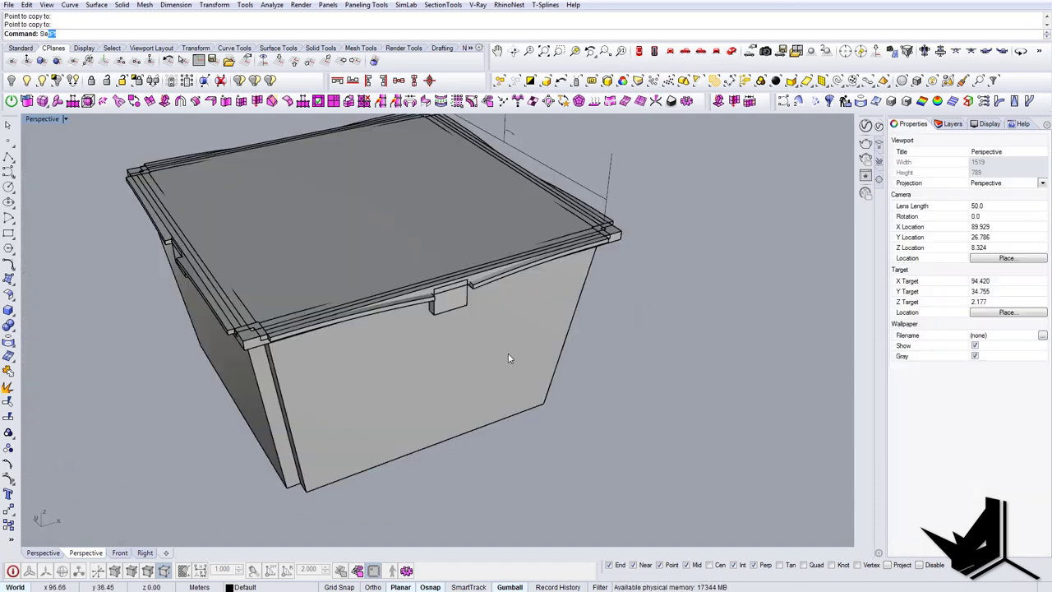
key("Return")
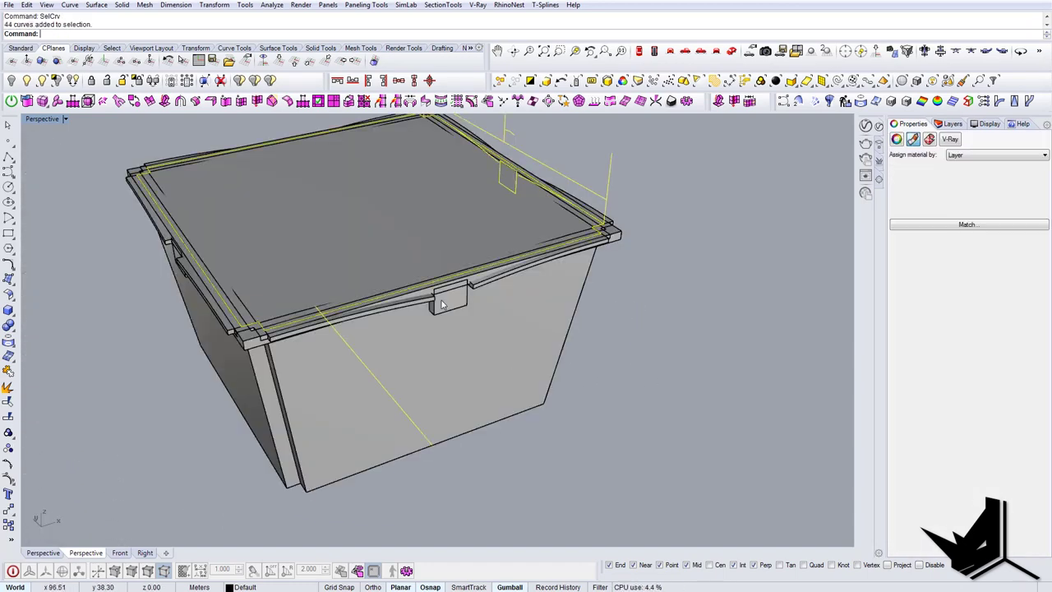
scroll(493, 309, "down", 10)
right_click_drag(493, 312, 425, 369)
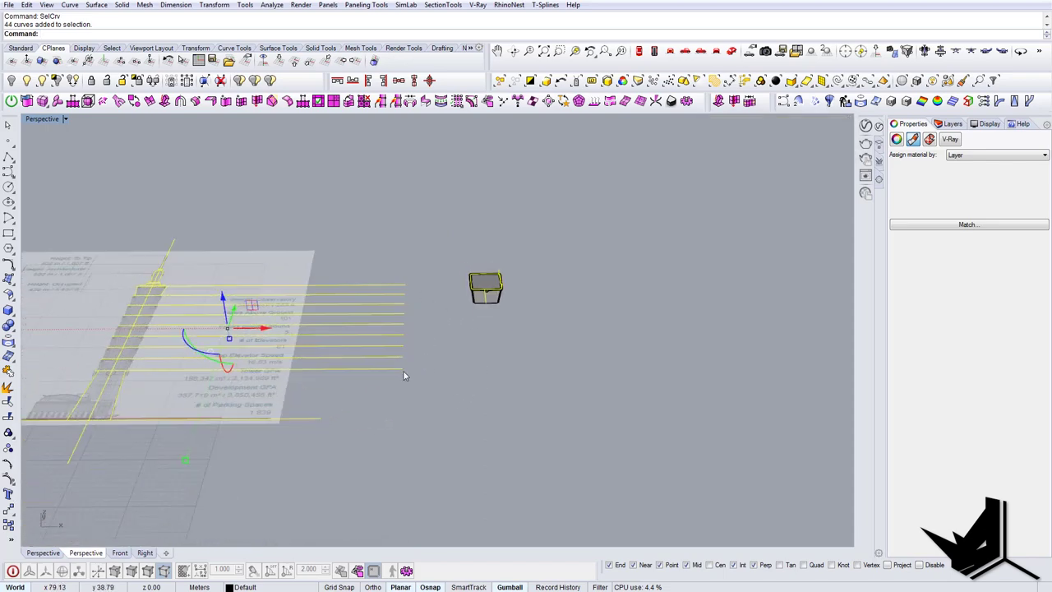
left_click_drag(405, 460, 41, 217, "ctrl")
right_click_drag(459, 240, 479, 309)
right_click_drag(228, 252, 384, 234, "shift")
left_click_drag(171, 155, 219, 213)
left_click_drag(612, 498, 613, 499)
right_click_drag(556, 441, 402, 418, "shift")
left_click_drag(435, 290, 784, 291, "alt")
Step: Rotate the duplicated guide curves by 90 degrees so the tower outline stands upright
right_click_drag(709, 286, 655, 268, "shift")
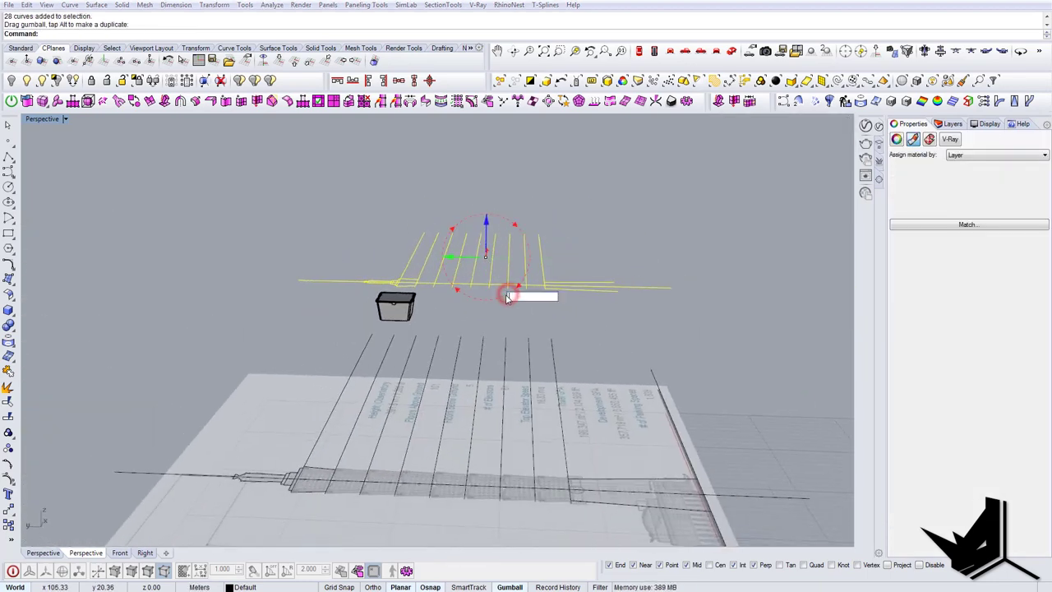
type("90")
key("Return")
Step: Move the upright guide curves from the base corner of the tower outline to the origin 0,0,0
right_click_drag(505, 295, 481, 393)
scroll(459, 442, "up", 3)
type("m")
key("Return")
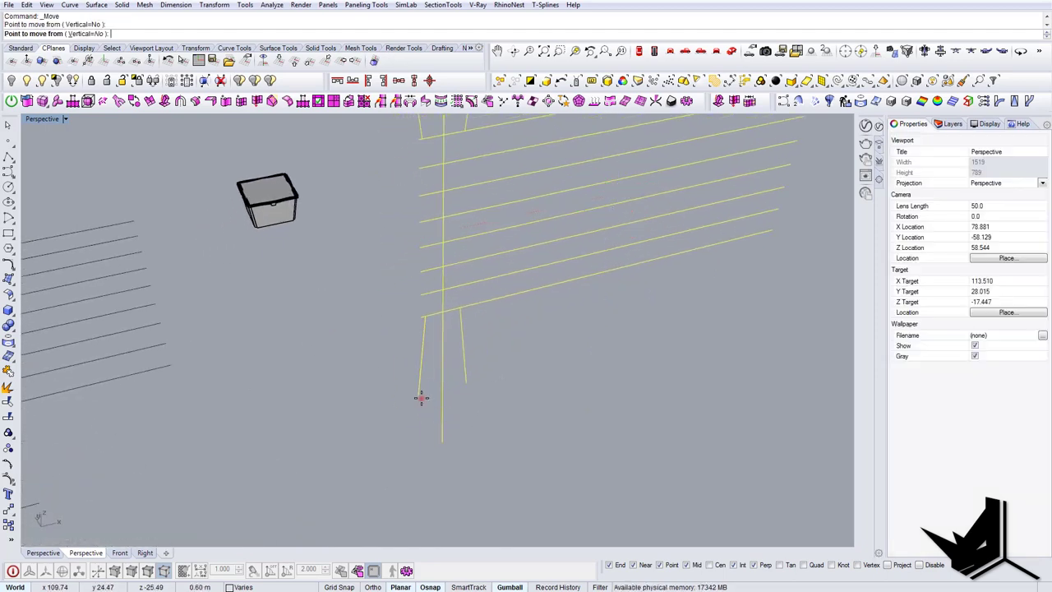
left_click(421, 397)
type("0,0,0")
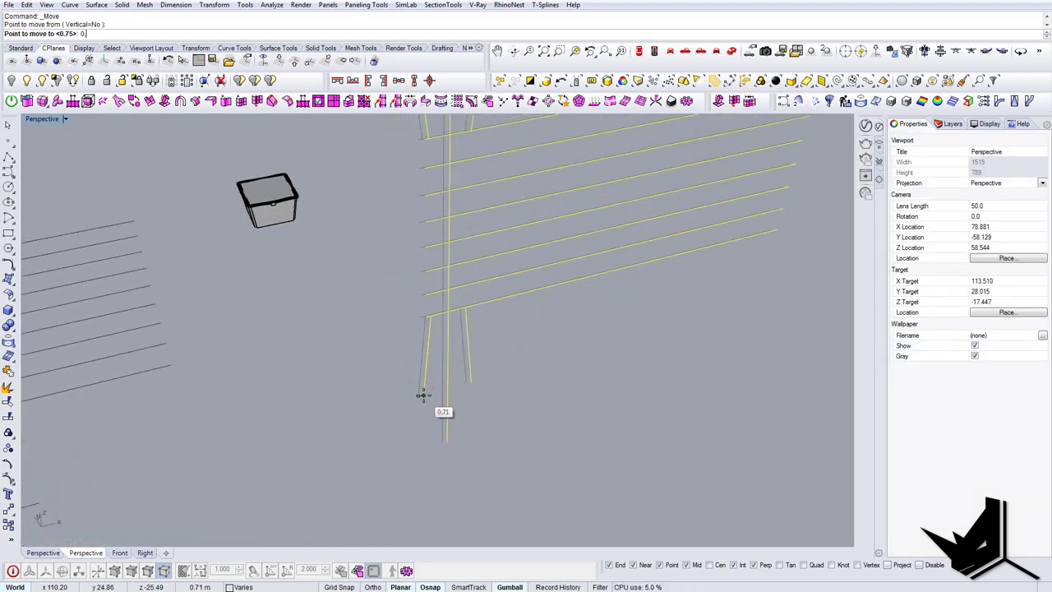
key("Return")
scroll(424, 394, "down", 10)
right_click_drag(413, 307, 307, 298)
key("Escape")
Step: Unlock all locked objects and delete the reference image lying on the ground plane
scroll(344, 311, "up", 9)
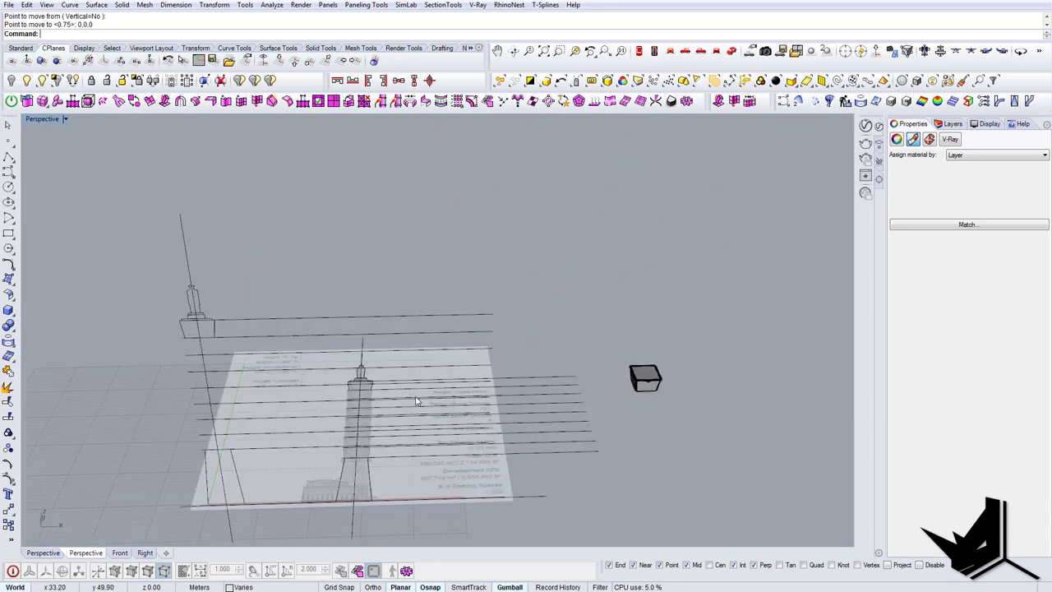
right_click_drag(480, 407, 421, 380)
key("ctrl+alt+l")
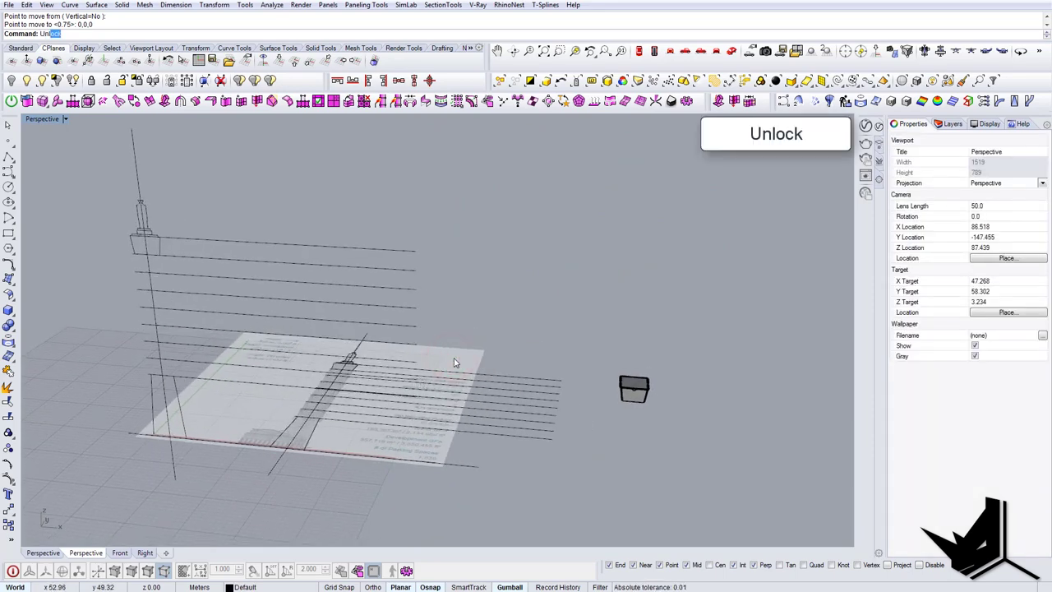
left_click(364, 378)
left_click(433, 348, "shift")
right_click_drag(450, 358, 427, 382)
key("Delete")
Step: Delete the original flat guide curves, keeping the upright tower outline and the module
left_click_drag(435, 476, 393, 349)
key("Delete")
right_click_drag(411, 351, 364, 357)
left_click_drag(422, 356, 310, 331)
key("Delete")
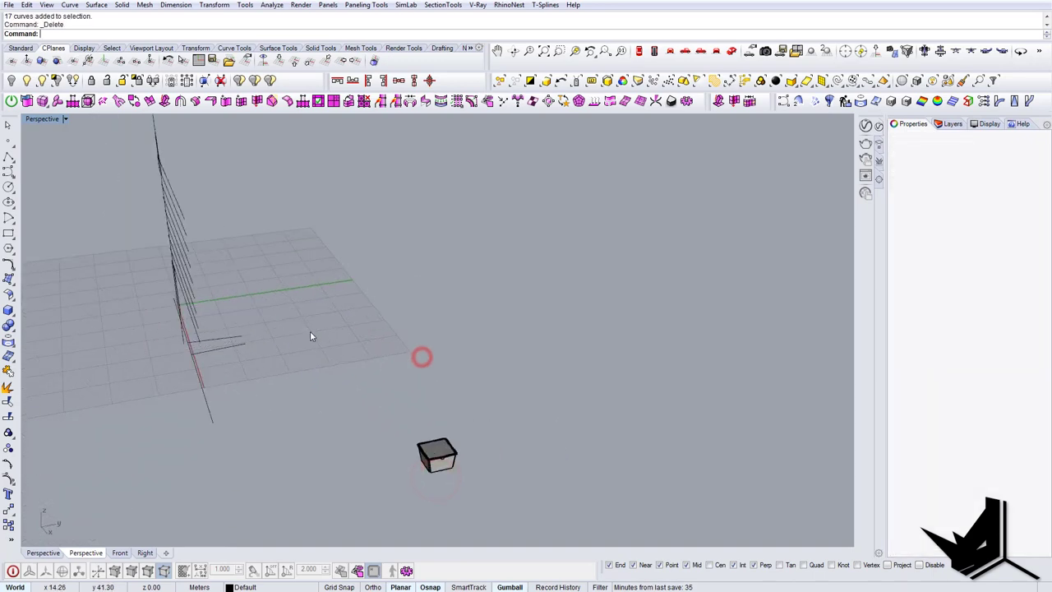
Step: Delete the two short leftover curves on the ground beside the base of the upright outline
right_click_drag(306, 333, 255, 362)
left_click_drag(268, 371, 233, 329)
right_click_drag(237, 337, 367, 319)
key("Delete")
left_click_drag(356, 457, 339, 433)
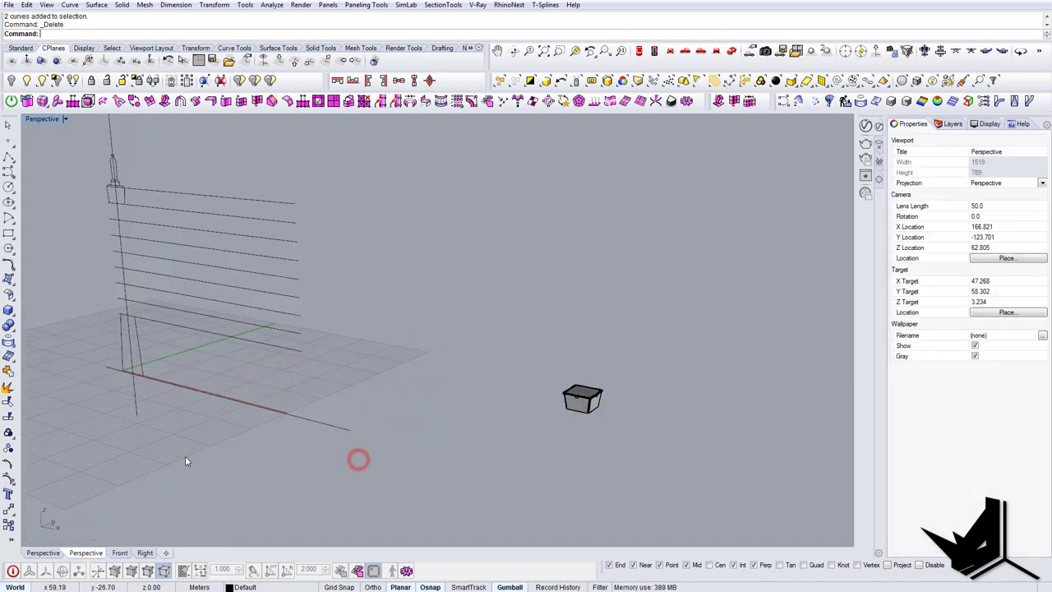
left_click_drag(155, 435, 107, 402)
left_click(453, 378)
Step: Move the module to the tower's central axis, at the bottom of the uppermost segment of the outline
left_click_drag(484, 323, 651, 429)
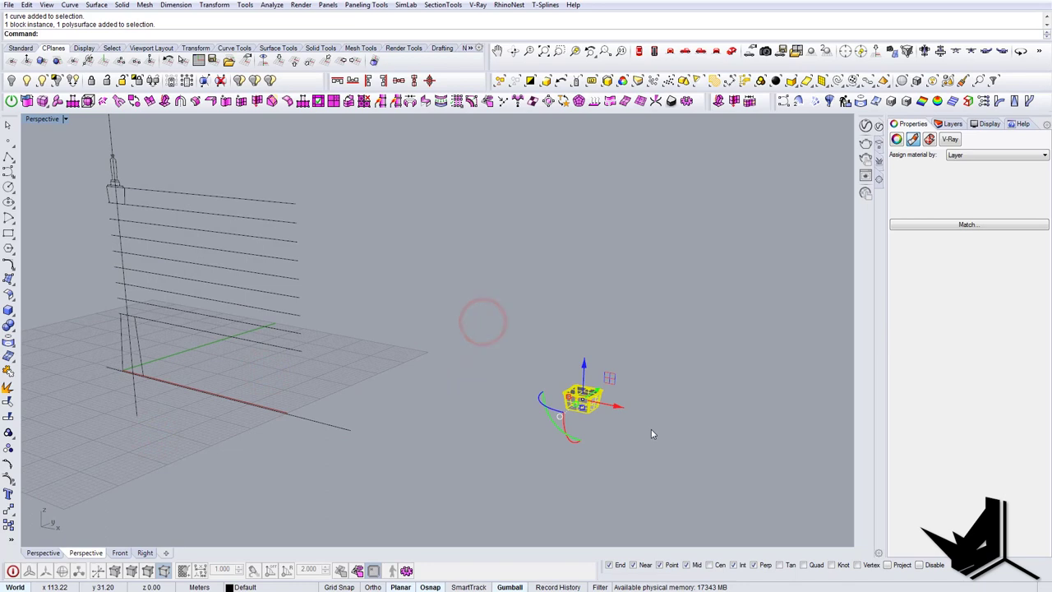
type("m")
key("Return")
scroll(612, 413, "up", 6)
scroll(601, 419, "down", 10)
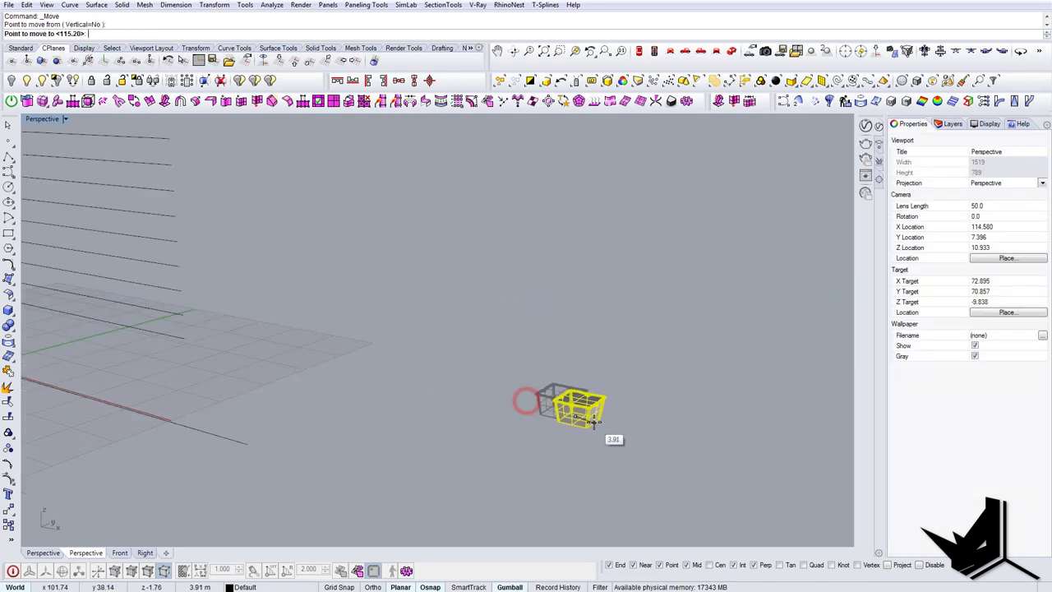
scroll(331, 227, "up", 5)
scroll(216, 375, "up", 6)
scroll(275, 386, "up", 2)
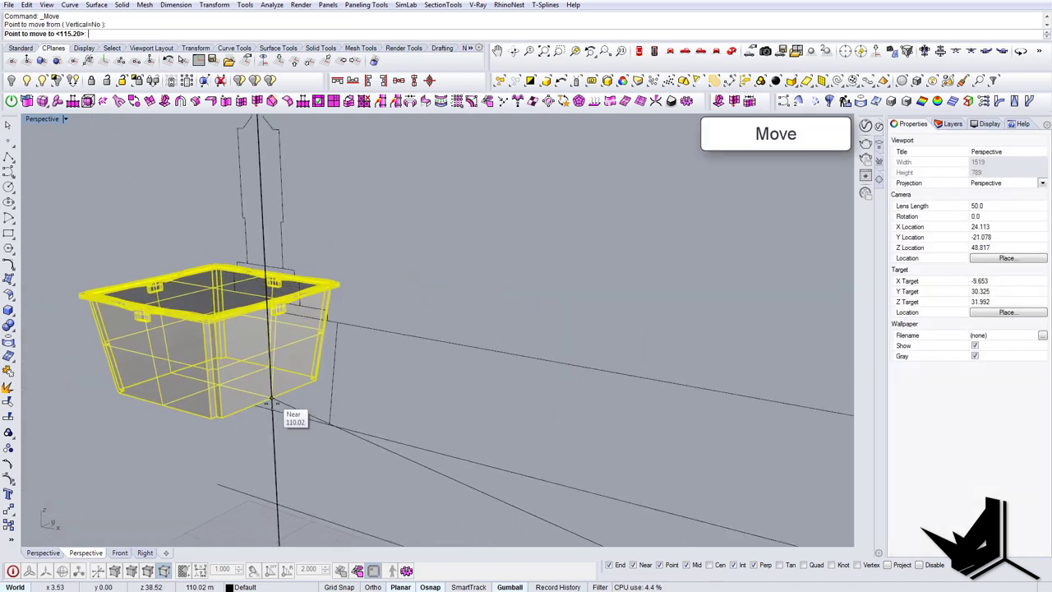
left_click(272, 404)
Step: Move the module again so its bottom edge meets the lower corner of the outline's uppermost segment, centring it on the axis
right_click_drag(271, 403, 345, 378)
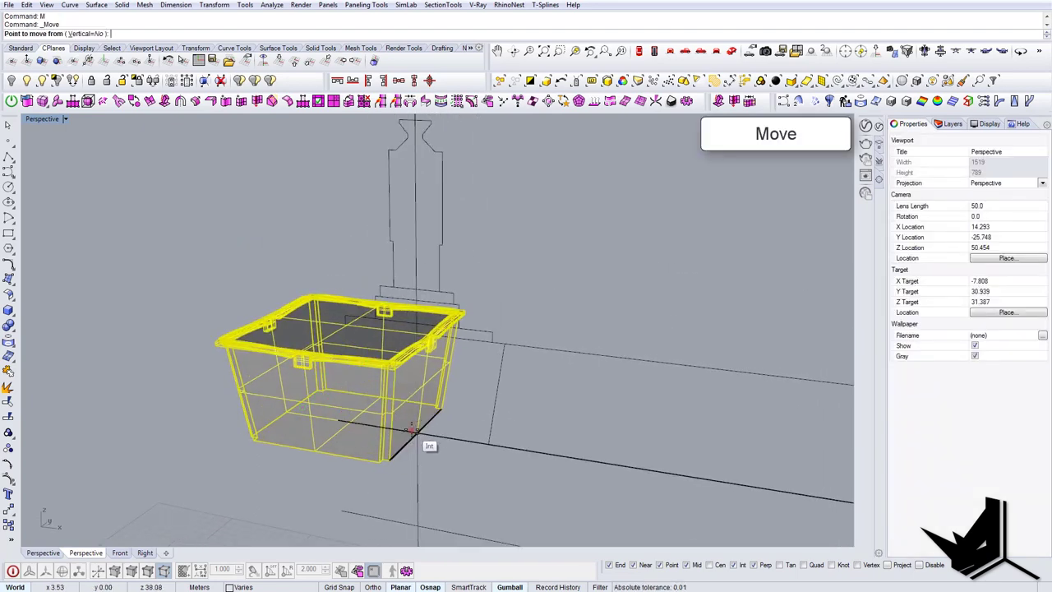
left_click(418, 426)
left_click(482, 442)
scroll(398, 425, "down", 4)
right_click_drag(397, 426, 415, 407)
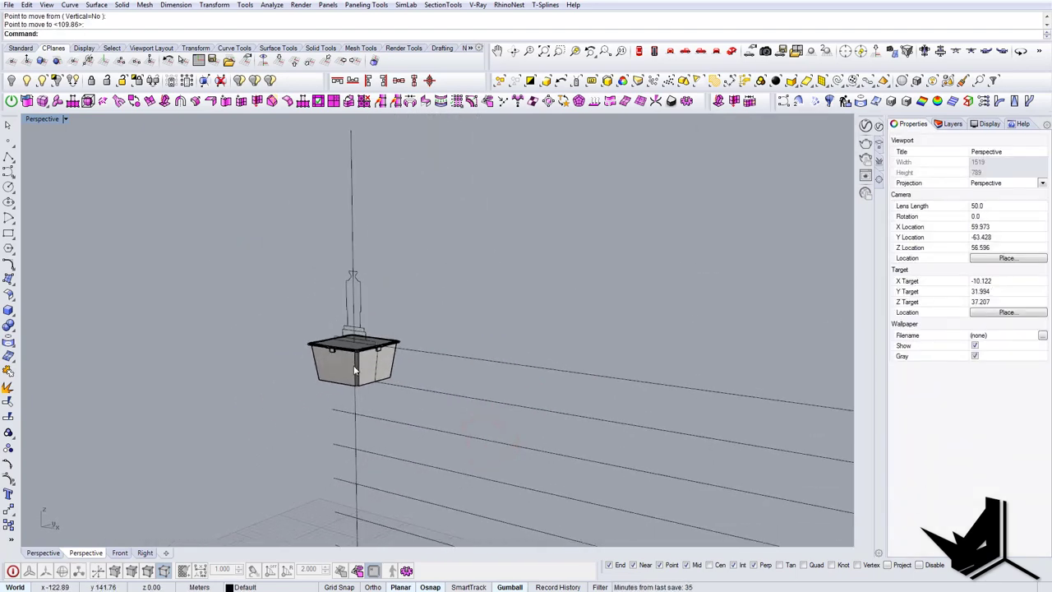
Step: Delete the separate polysurface overlapping the Module 1 block at its top edge
scroll(355, 368, "up", 6)
left_click(305, 364)
scroll(305, 364, "up", 8)
double_click(305, 364)
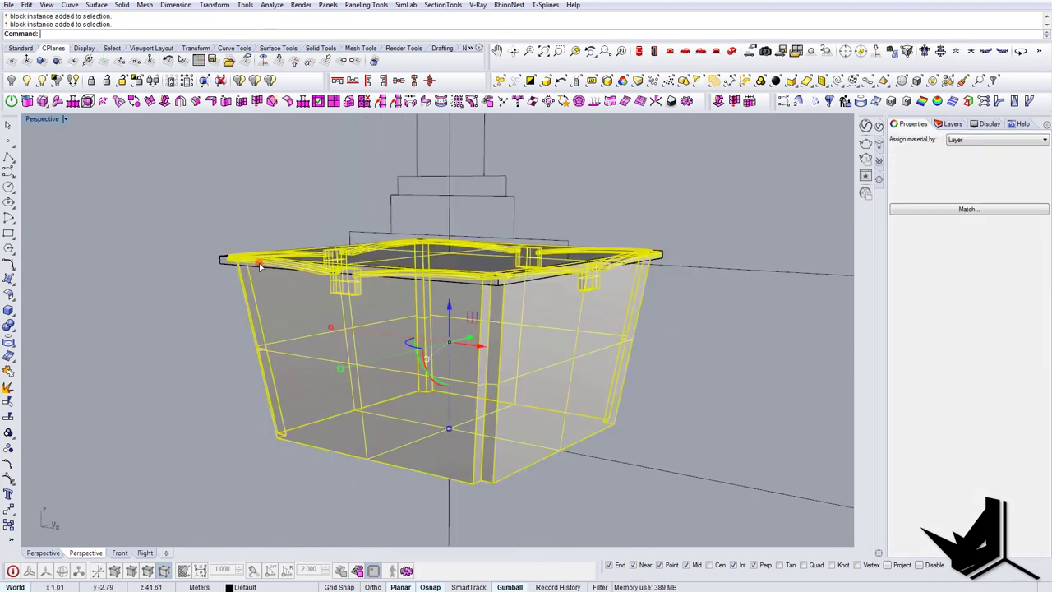
key("Escape")
left_click(219, 260)
key("Delete")
right_click_drag(302, 311, 361, 320)
left_click(310, 322)
key("Escape")
Step: Copy the Module 1 block one segment straight down in the front view, from the uppermost guide line to the next
left_click(306, 333)
left_click(673, 55)
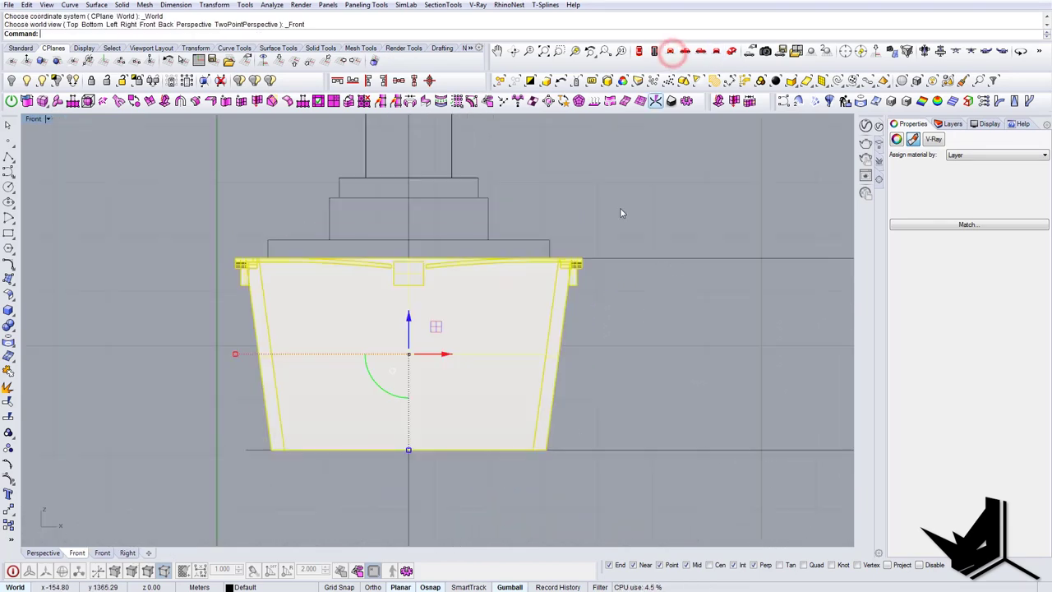
type("copy")
key("Return")
right_click_drag(633, 251, 604, 242)
left_click(604, 242)
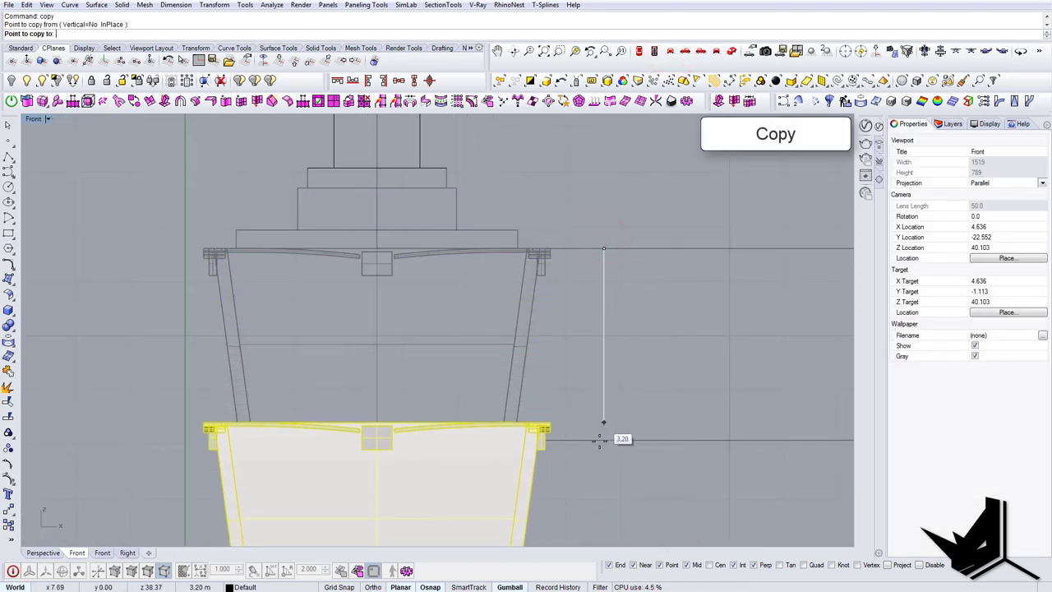
left_click(601, 440, "shift")
Step: Add six more module copies down the tower with FromLastPoint, UseLastDistance and UseLastDirection set to Yes
left_click(97, 36)
left_click(134, 34)
left_click(221, 35)
scroll(482, 237, "down", 12)
left_click(597, 418)
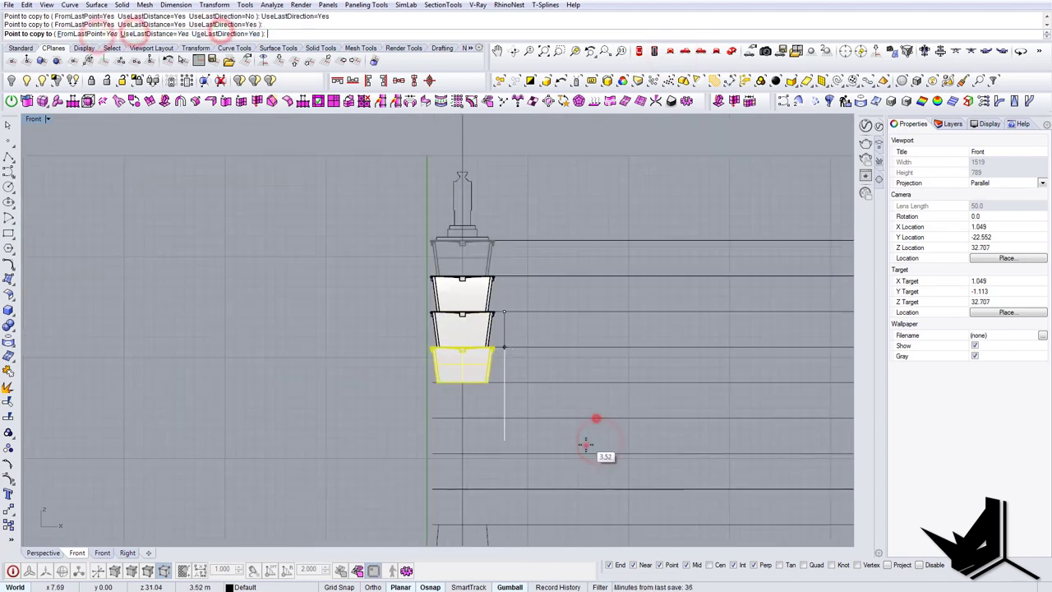
left_click(585, 445)
left_click(583, 457)
left_click(580, 476)
left_click(576, 502)
left_click(575, 505)
right_click(574, 501)
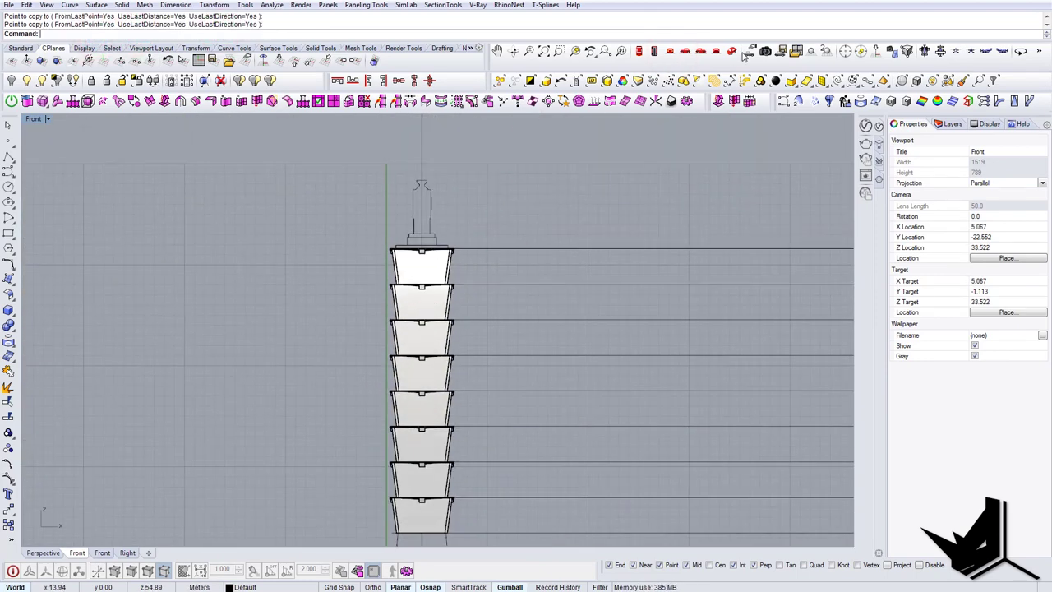
Step: Set the construction plane to World Top in the perspective view and examine the stacked modules from several sides
left_click(744, 53)
scroll(482, 334, "up", 3)
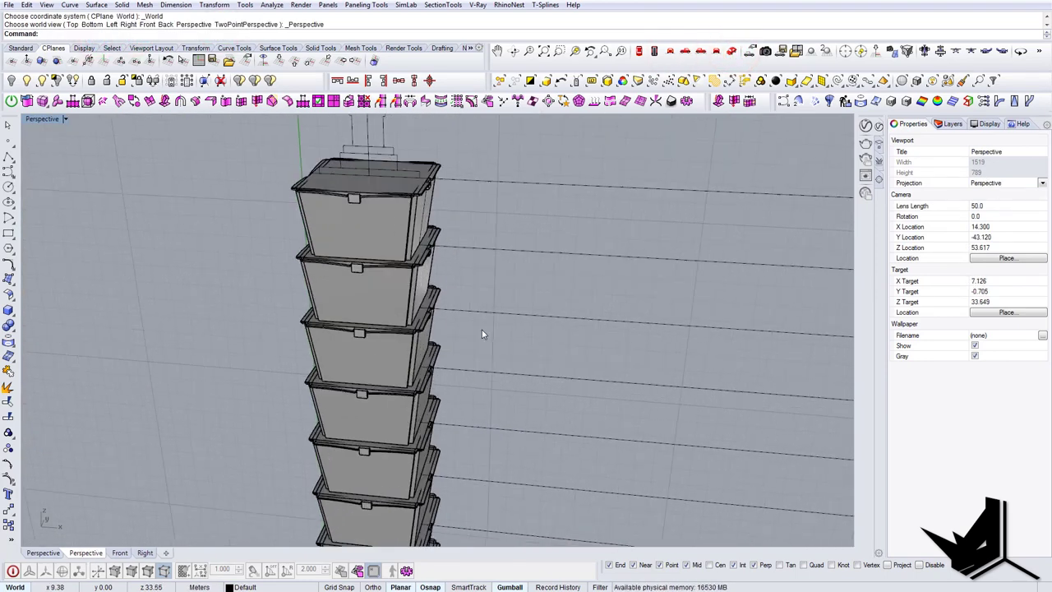
right_click_drag(408, 420, 411, 395)
scroll(361, 411, "down", 8)
right_click_drag(411, 394, 294, 277, "shift")
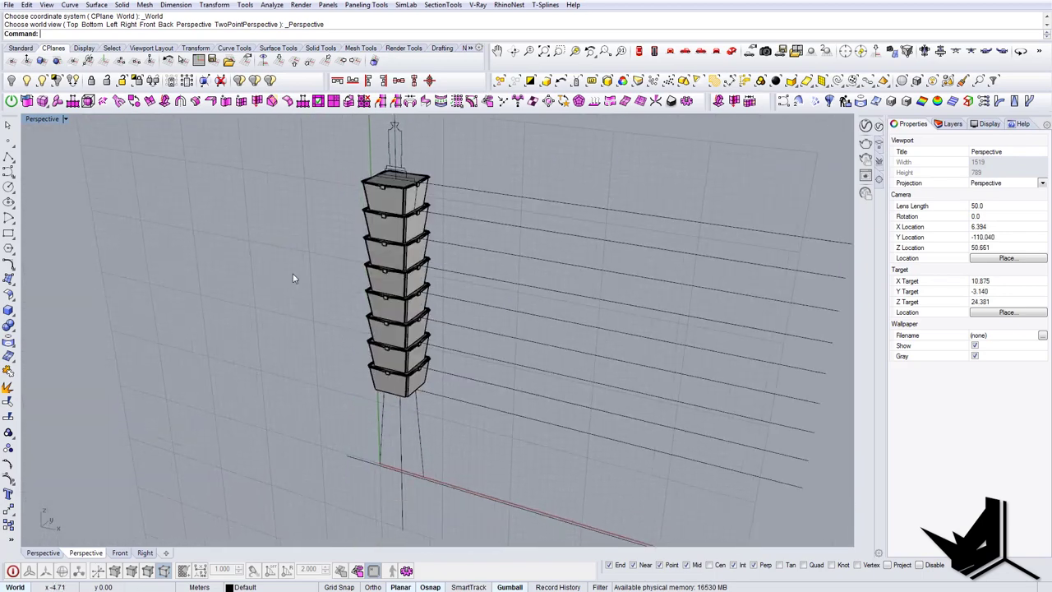
left_click(285, 64)
scroll(410, 441, "up", 4)
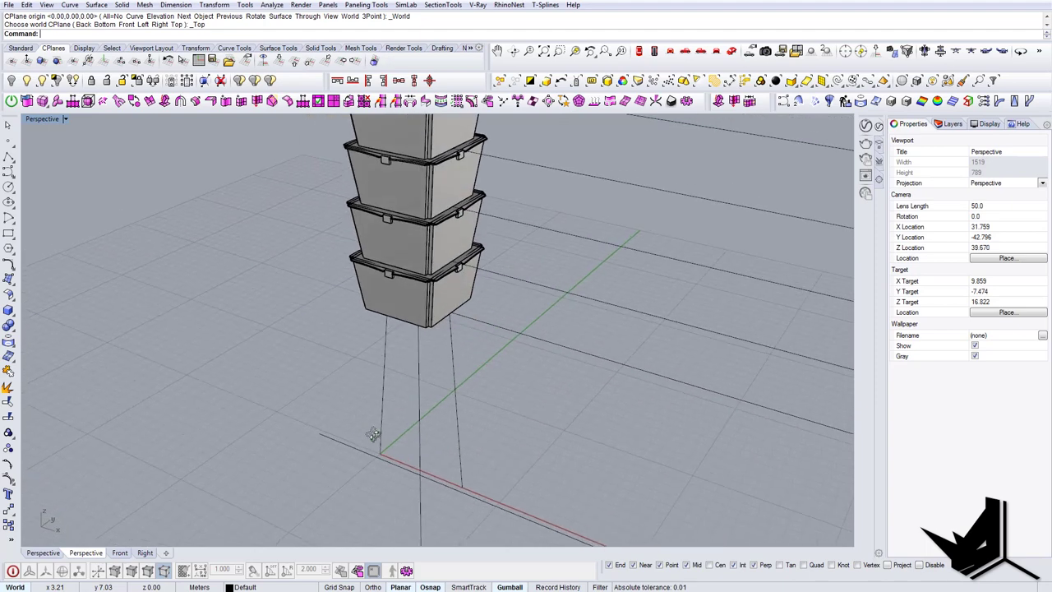
scroll(374, 434, "down", 6)
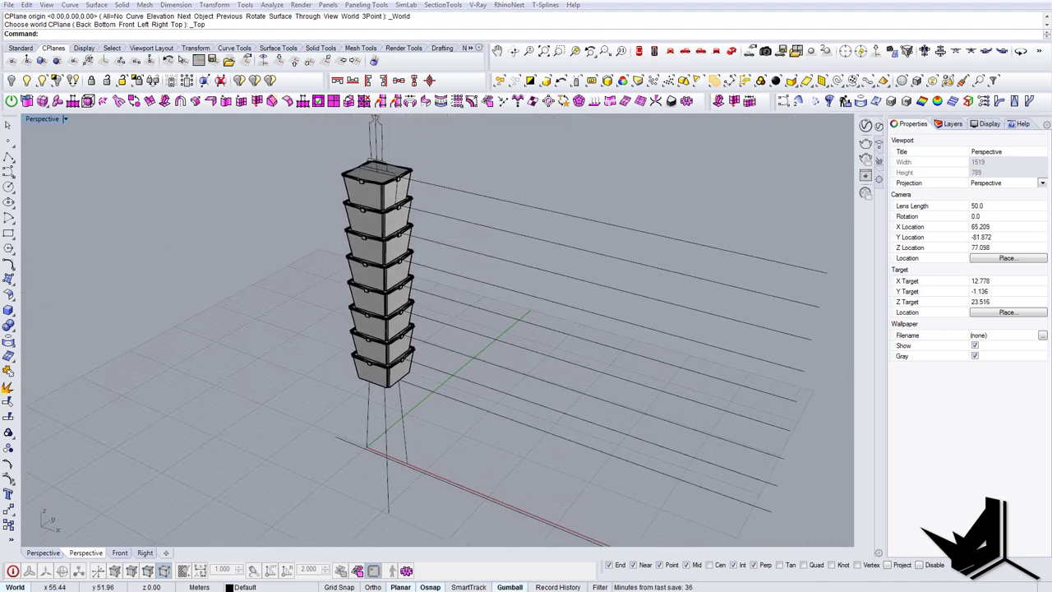
right_click_drag(634, 516, 465, 315)
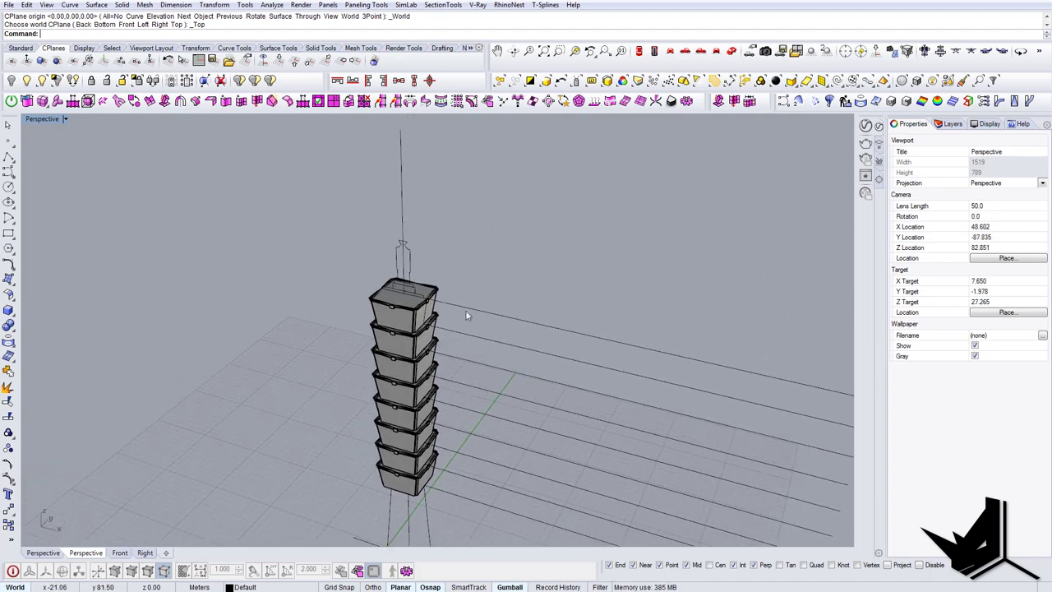
right_click_drag(454, 270, 510, 365, "shift")
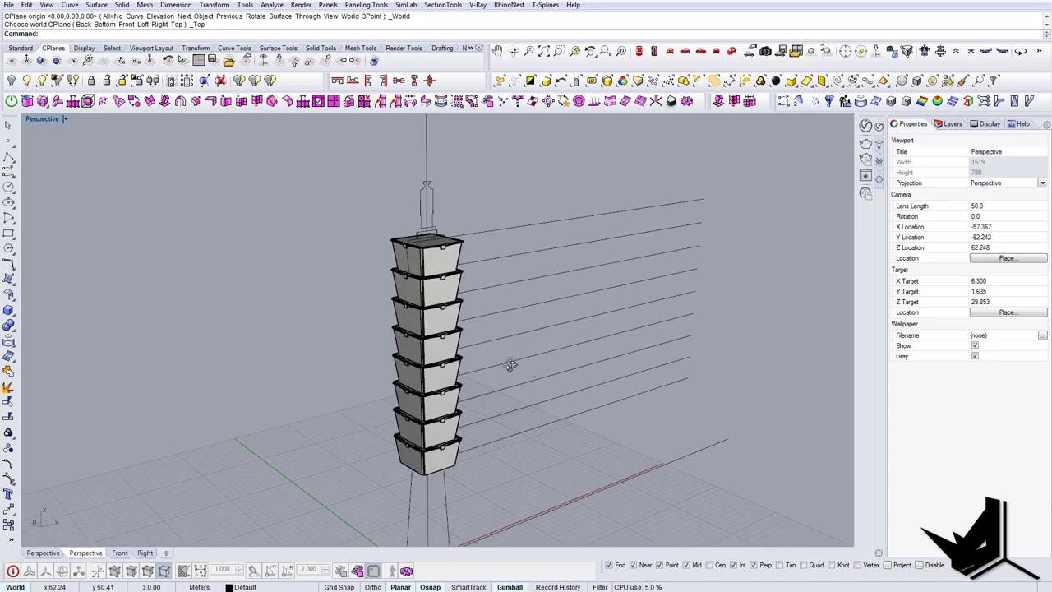